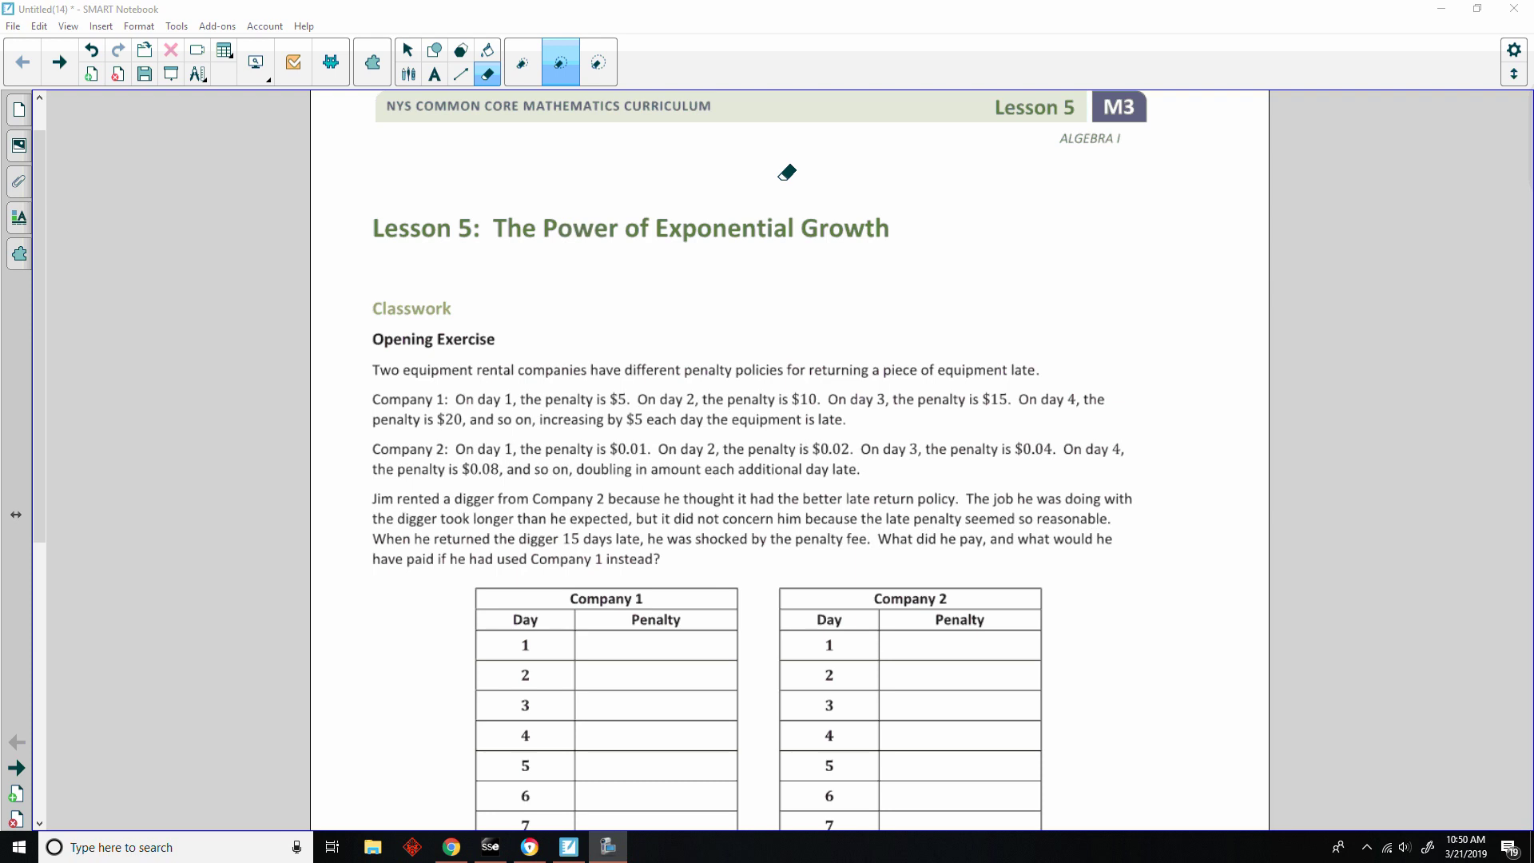
- Choose the pen and an ink colour, then scroll down to show both companies' penalty tables
{"action": "left_click", "coordinate": [408, 73]}
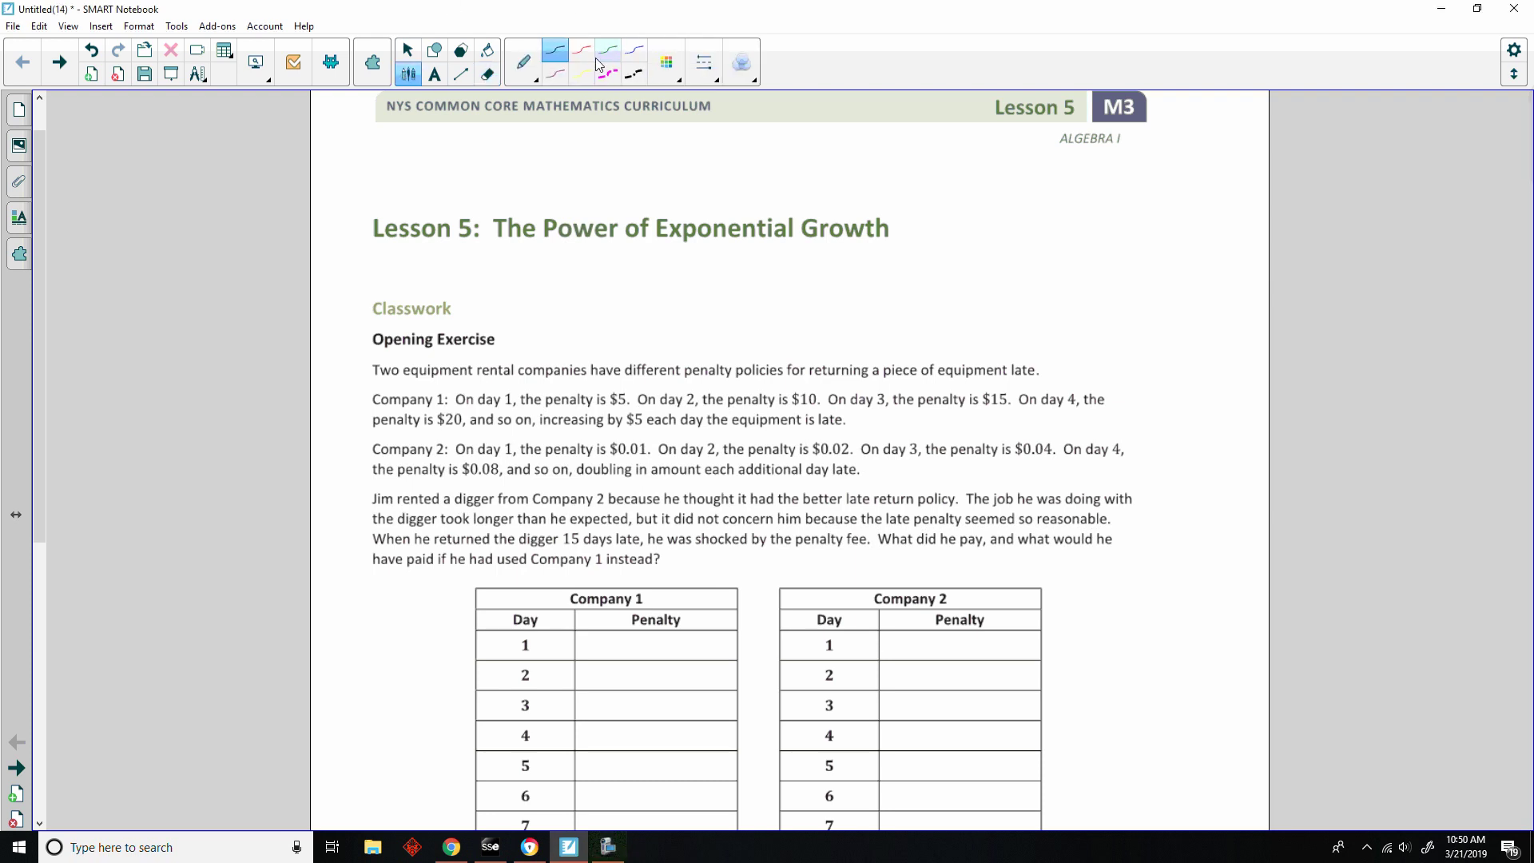
{"action": "left_click", "coordinate": [586, 56]}
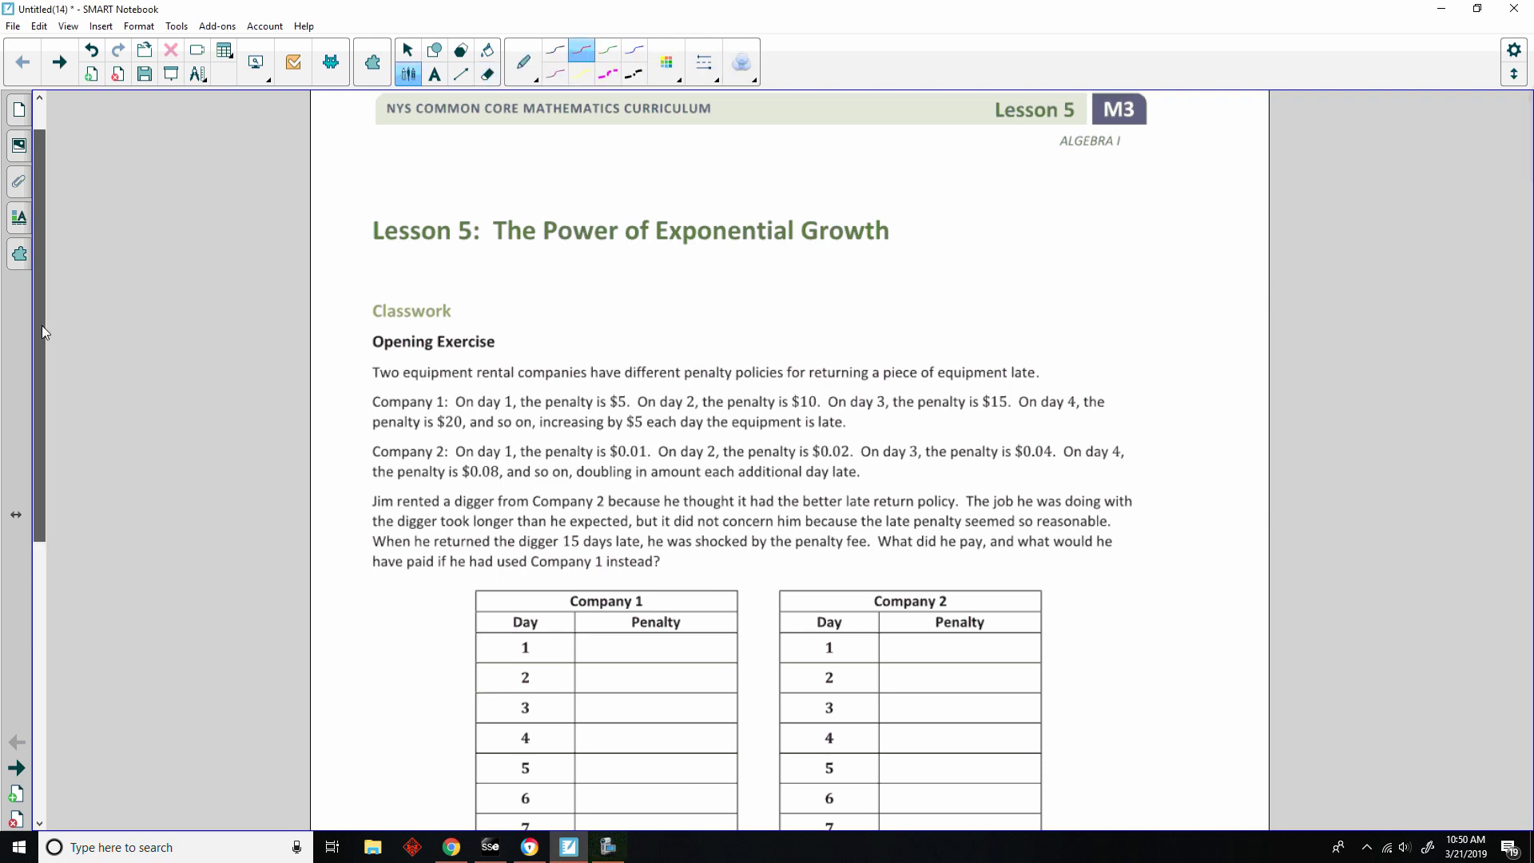
{"action": "left_click_drag", "start_coordinate": [42, 325], "coordinate": [41, 329]}
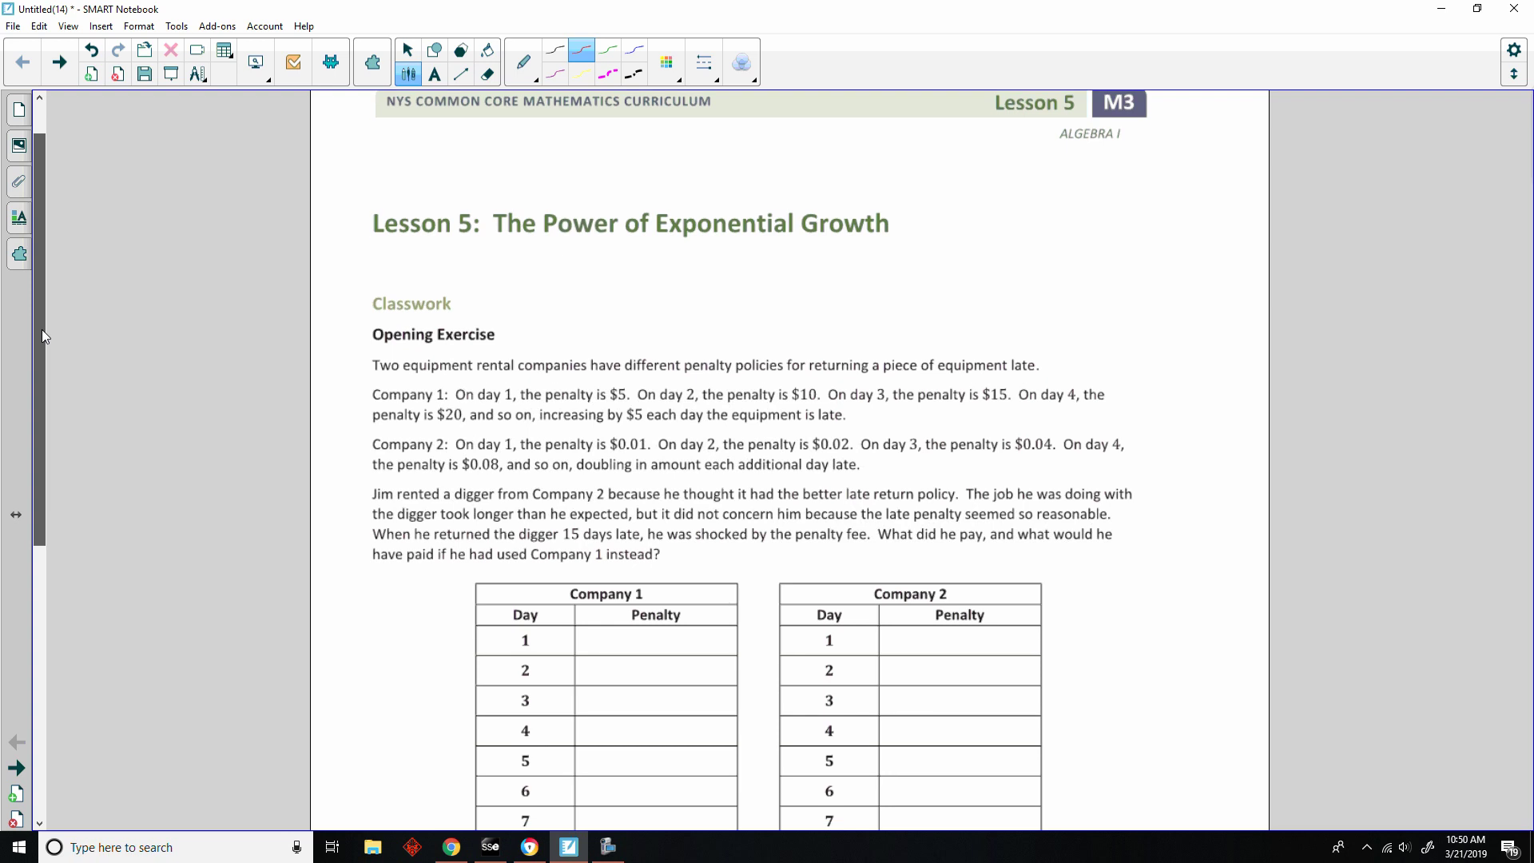
{"action": "left_click_drag", "start_coordinate": [43, 331], "coordinate": [4, 482]}
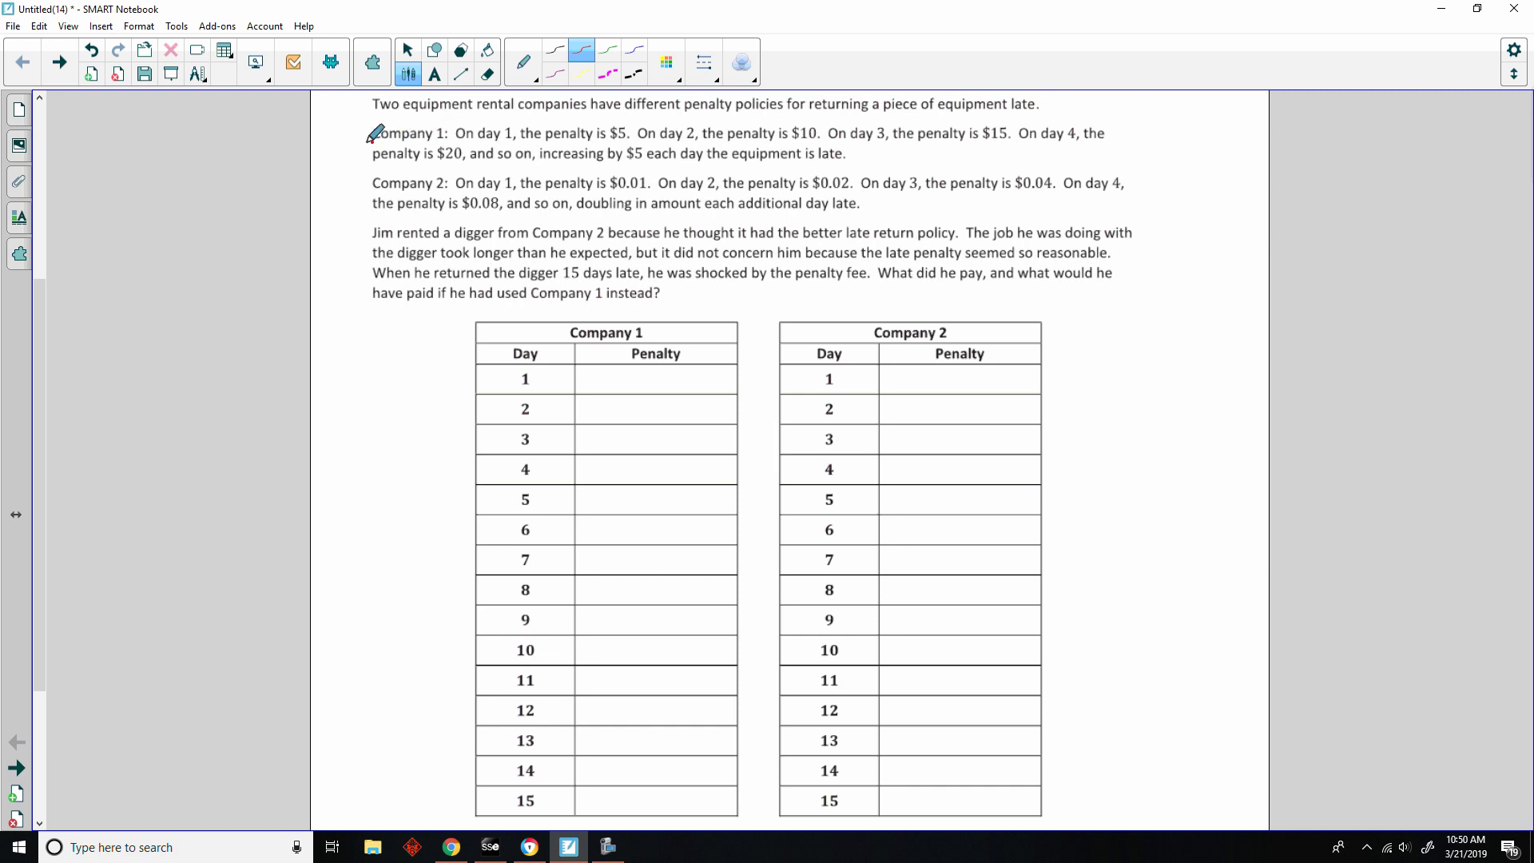
- Underline 'Company 1:', mark Penalty in dollars, and write penalties 5, 10 … 20 for days 1–4
{"action": "left_click_drag", "start_coordinate": [373, 143], "coordinate": [447, 148]}
{"action": "mouse_move", "coordinate": [649, 372]}
{"action": "left_mouse_down"}
{"action": "mouse_move", "coordinate": [651, 392]}
{"action": "mouse_move", "coordinate": [667, 366]}
{"action": "mouse_move", "coordinate": [610, 362]}
{"action": "left_mouse_up"}
{"action": "left_click_drag", "start_coordinate": [613, 342], "coordinate": [613, 366]}
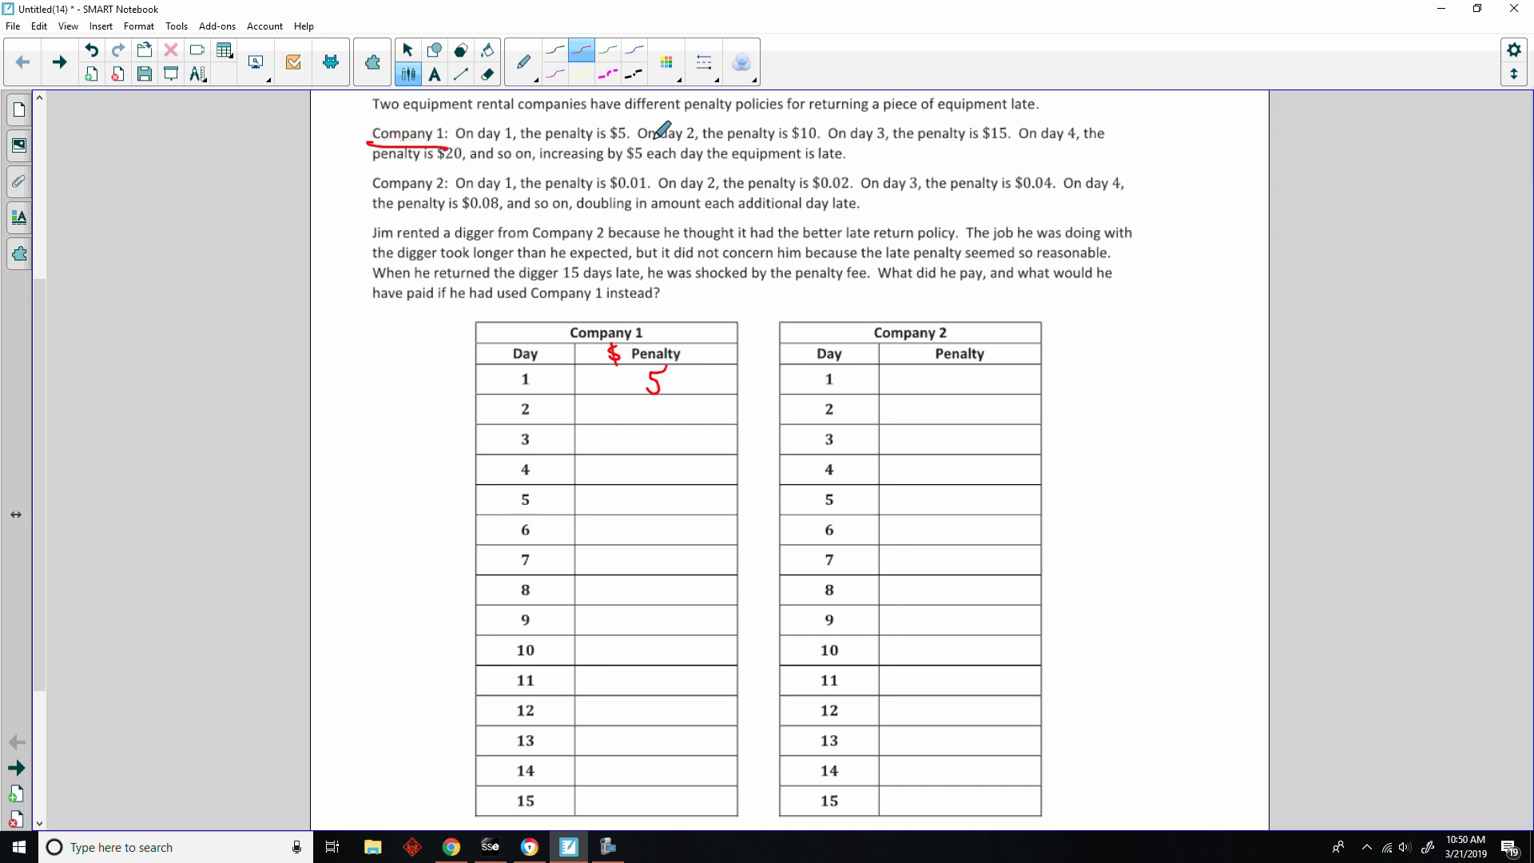
{"action": "mouse_move", "coordinate": [639, 402]}
{"action": "left_mouse_down"}
{"action": "mouse_move", "coordinate": [658, 409]}
{"action": "mouse_move", "coordinate": [639, 451]}
{"action": "mouse_move", "coordinate": [654, 451]}
{"action": "left_mouse_up"}
{"action": "mouse_move", "coordinate": [632, 466]}
{"action": "left_mouse_down"}
{"action": "mouse_move", "coordinate": [653, 484]}
{"action": "mouse_move", "coordinate": [671, 469]}
{"action": "left_mouse_up"}
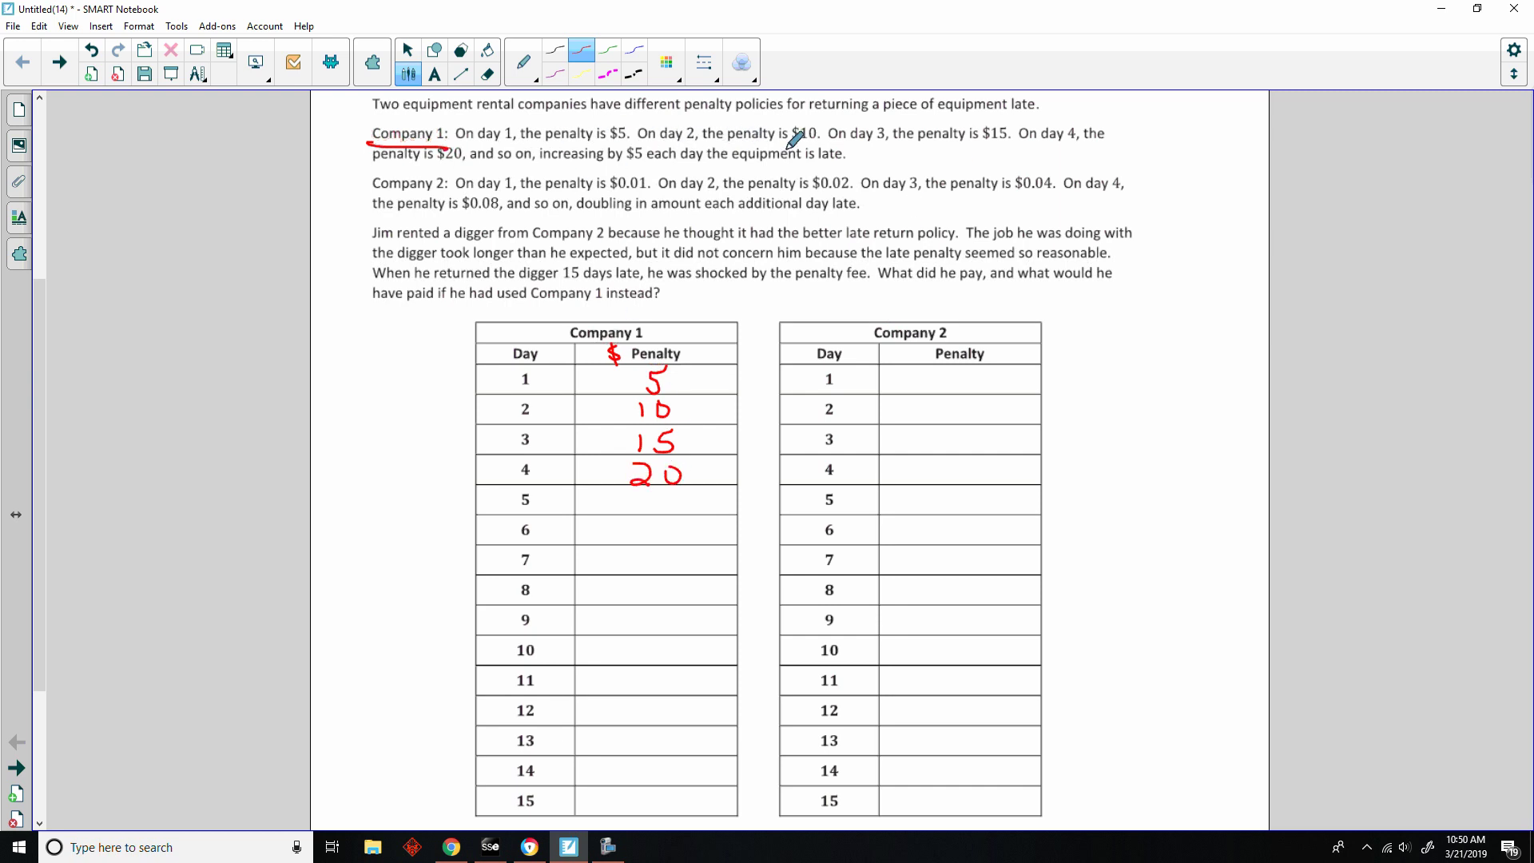
- Write Company 1's remaining penalties, 25 through 75, for days 5–15
{"action": "left_click_drag", "start_coordinate": [40, 332], "coordinate": [43, 456]}
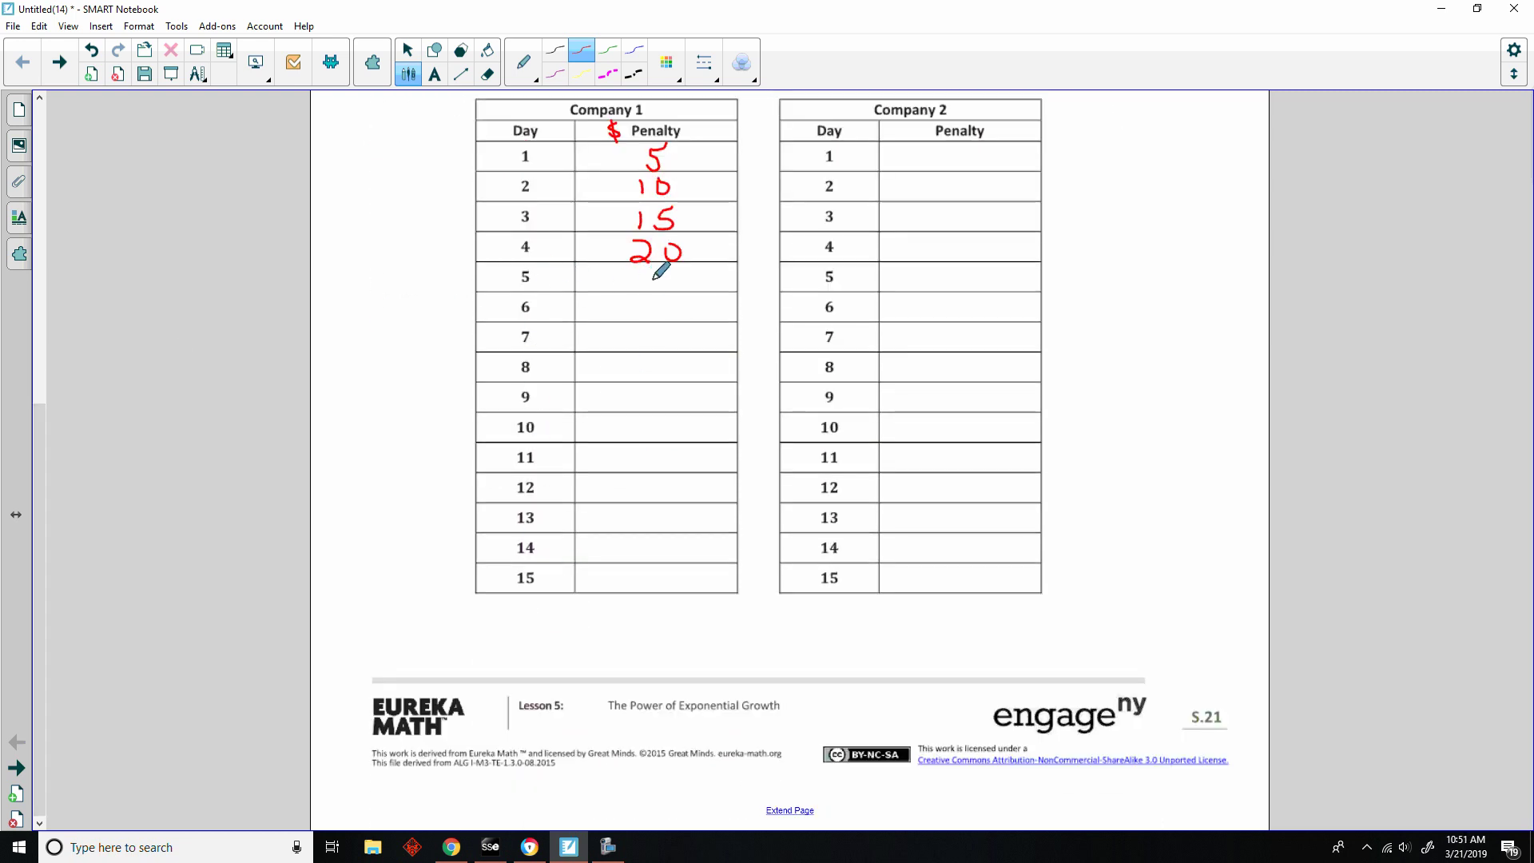
{"action": "left_click_drag", "start_coordinate": [633, 274], "coordinate": [668, 291]}
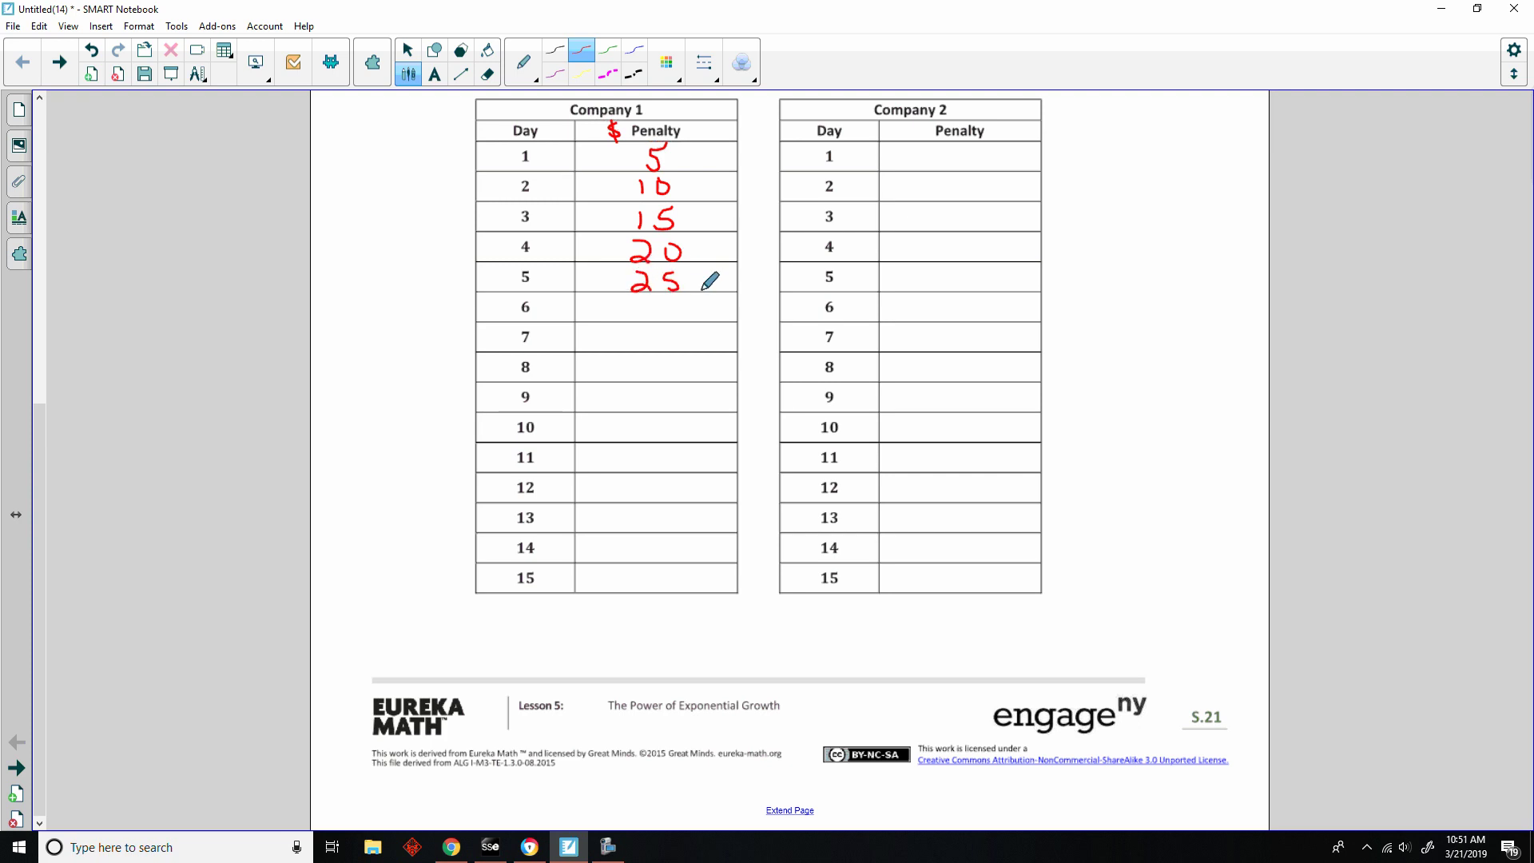
{"action": "mouse_move", "coordinate": [641, 298]}
{"action": "left_mouse_down"}
{"action": "mouse_move", "coordinate": [643, 316]}
{"action": "mouse_move", "coordinate": [664, 305]}
{"action": "mouse_move", "coordinate": [657, 349]}
{"action": "mouse_move", "coordinate": [678, 332]}
{"action": "mouse_move", "coordinate": [656, 373]}
{"action": "mouse_move", "coordinate": [679, 374]}
{"action": "mouse_move", "coordinate": [636, 397]}
{"action": "mouse_move", "coordinate": [673, 399]}
{"action": "mouse_move", "coordinate": [636, 435]}
{"action": "mouse_move", "coordinate": [667, 424]}
{"action": "mouse_move", "coordinate": [636, 470]}
{"action": "mouse_move", "coordinate": [671, 452]}
{"action": "mouse_move", "coordinate": [636, 499]}
{"action": "mouse_move", "coordinate": [666, 493]}
{"action": "mouse_move", "coordinate": [639, 528]}
{"action": "mouse_move", "coordinate": [666, 529]}
{"action": "mouse_move", "coordinate": [665, 513]}
{"action": "left_mouse_up"}
{"action": "mouse_move", "coordinate": [628, 542]}
{"action": "left_mouse_down"}
{"action": "mouse_move", "coordinate": [644, 543]}
{"action": "mouse_move", "coordinate": [635, 559]}
{"action": "left_mouse_up"}
{"action": "mouse_move", "coordinate": [667, 546]}
{"action": "left_mouse_down"}
{"action": "mouse_move", "coordinate": [641, 578]}
{"action": "mouse_move", "coordinate": [679, 570]}
{"action": "left_mouse_up"}
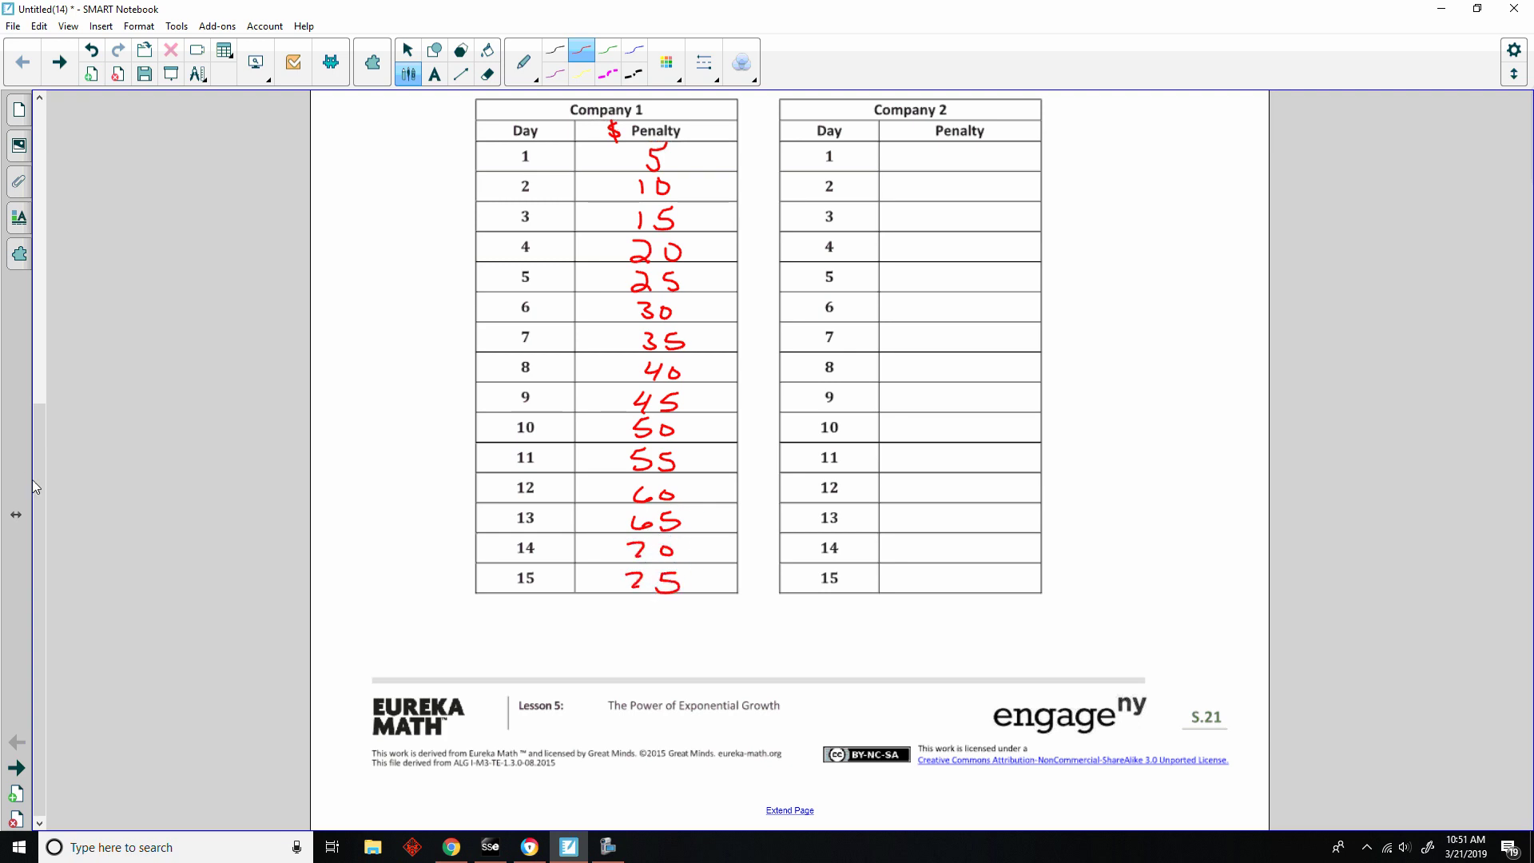
{"action": "left_click_drag", "start_coordinate": [35, 478], "coordinate": [92, 348]}
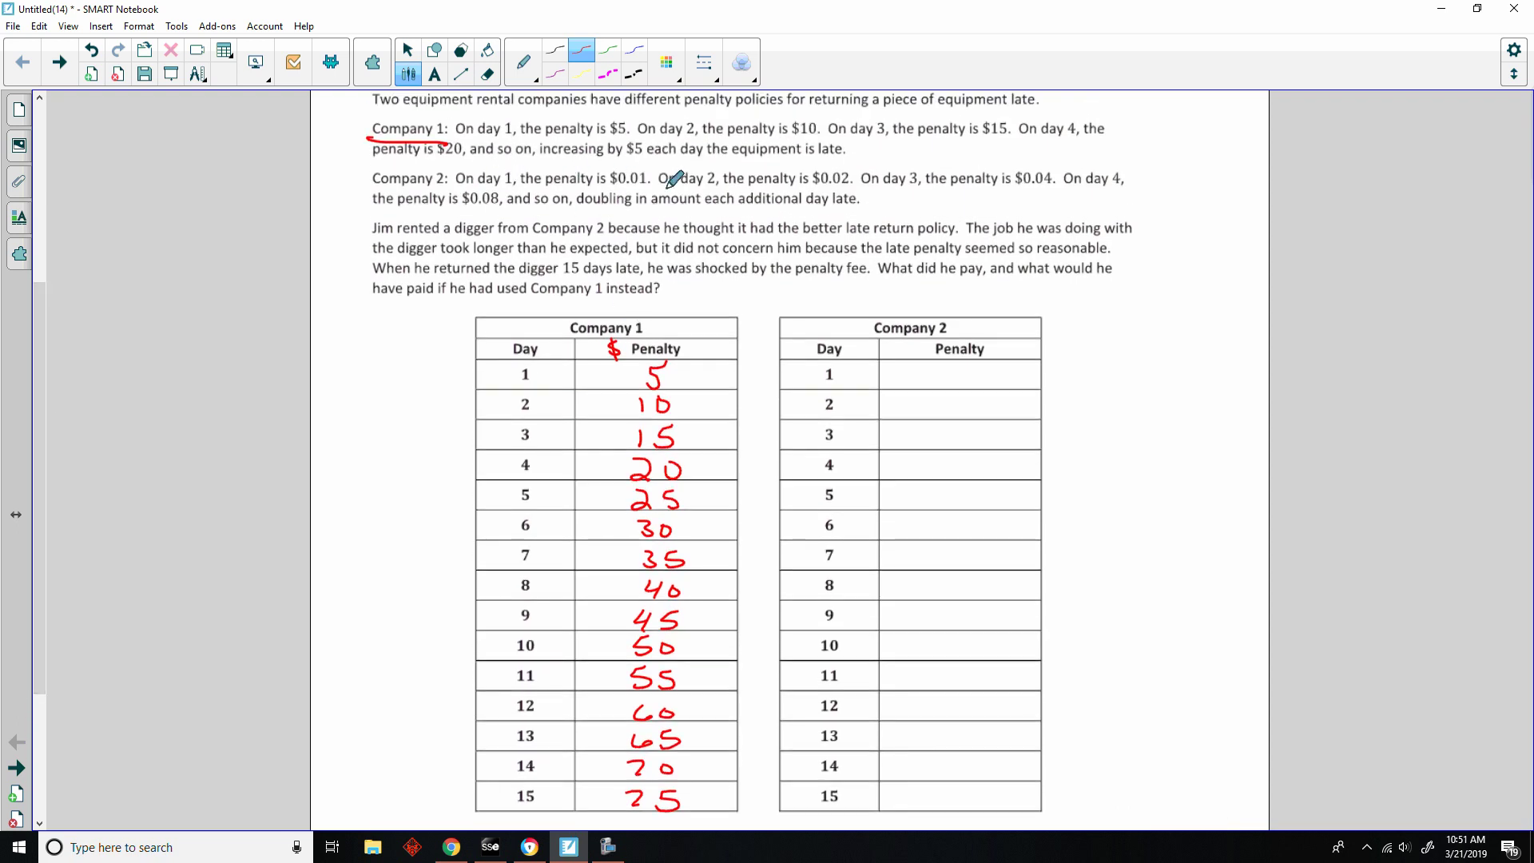
- Replace the red 0.01 and dollar sign in Company 2's day 1 row with green ink
{"action": "left_click_drag", "start_coordinate": [940, 372], "coordinate": [993, 386]}
{"action": "left_click", "coordinate": [951, 385]}
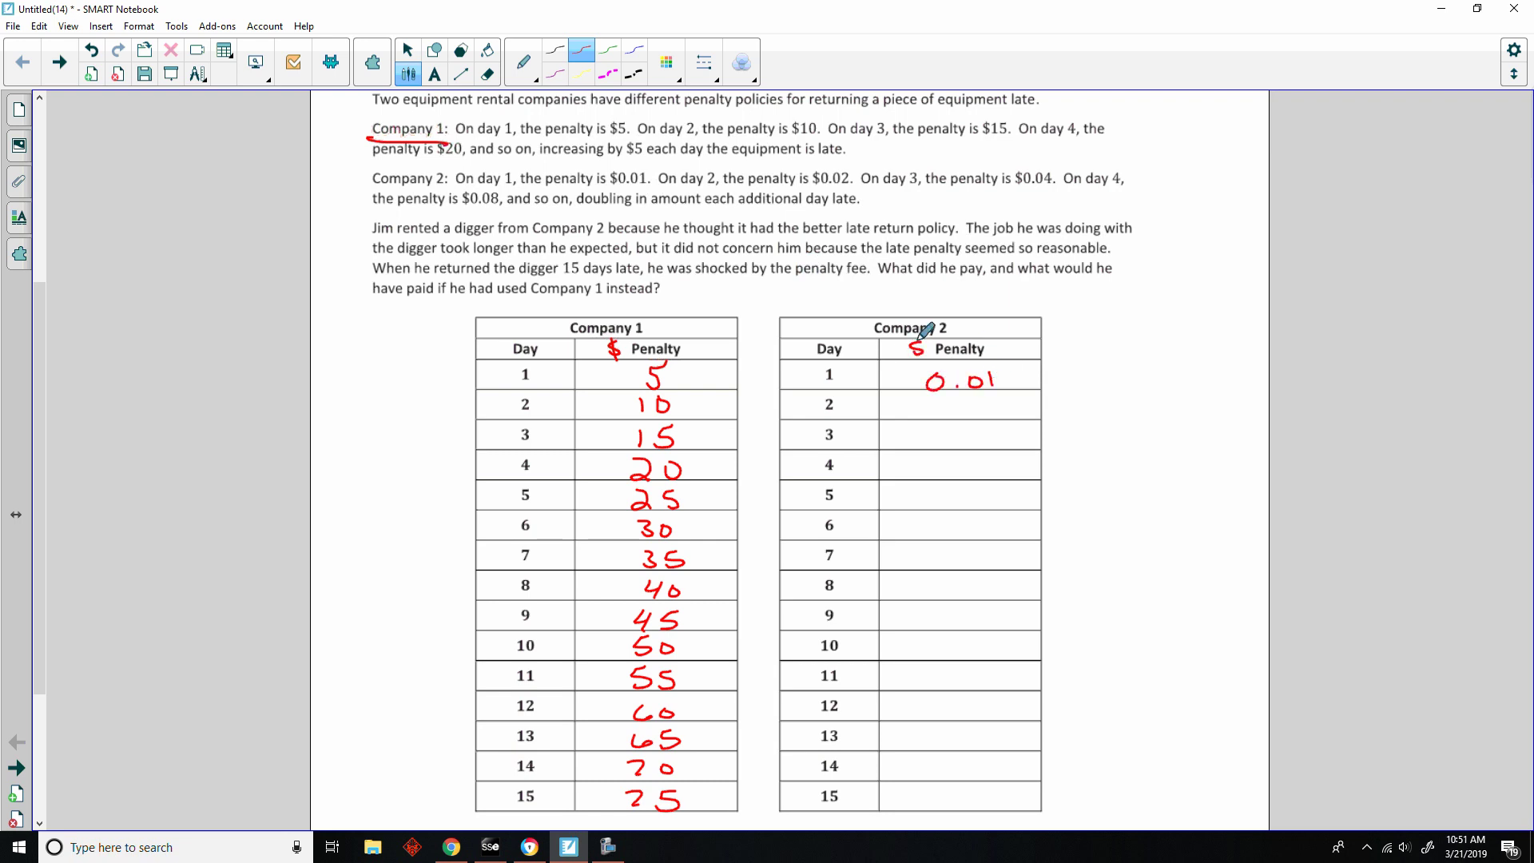
{"action": "left_click", "coordinate": [608, 51]}
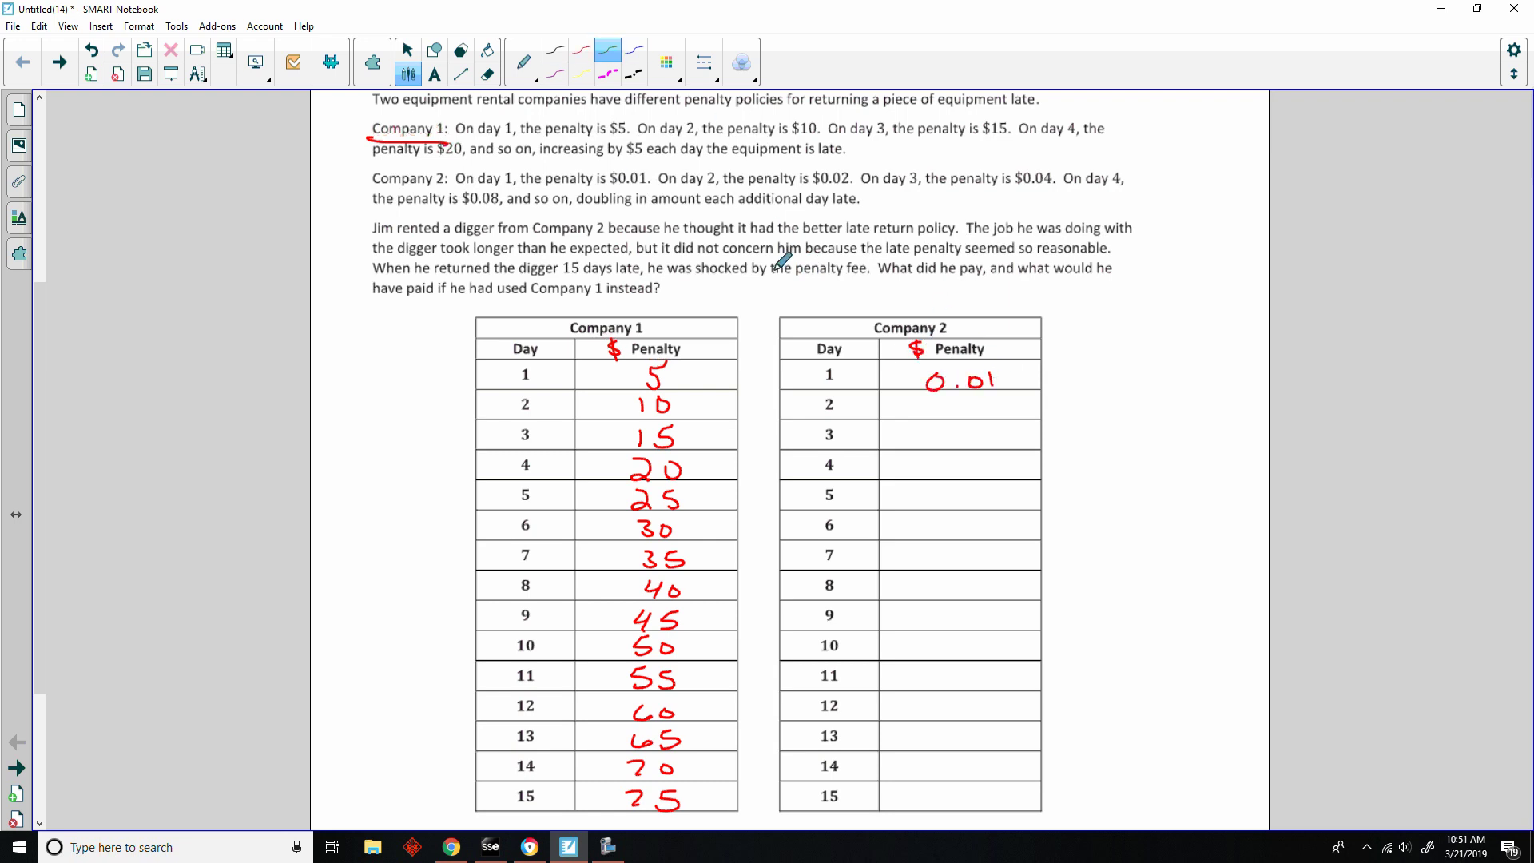
{"action": "left_click", "coordinate": [487, 74]}
{"action": "mouse_move", "coordinate": [930, 380]}
{"action": "left_mouse_down"}
{"action": "mouse_move", "coordinate": [972, 376]}
{"action": "mouse_move", "coordinate": [915, 375]}
{"action": "mouse_move", "coordinate": [915, 349]}
{"action": "mouse_move", "coordinate": [927, 374]}
{"action": "mouse_move", "coordinate": [986, 387]}
{"action": "mouse_move", "coordinate": [929, 399]}
{"action": "mouse_move", "coordinate": [989, 415]}
{"action": "mouse_move", "coordinate": [944, 413]}
{"action": "mouse_move", "coordinate": [956, 399]}
{"action": "left_mouse_up"}
{"action": "left_click", "coordinate": [408, 73]}
{"action": "left_click", "coordinate": [951, 384]}
- Write Company 2's penalties 0.02, 0.04 and 0.08 for days 2–4 and draw an arrow to Company 2
{"action": "left_click", "coordinate": [956, 413]}
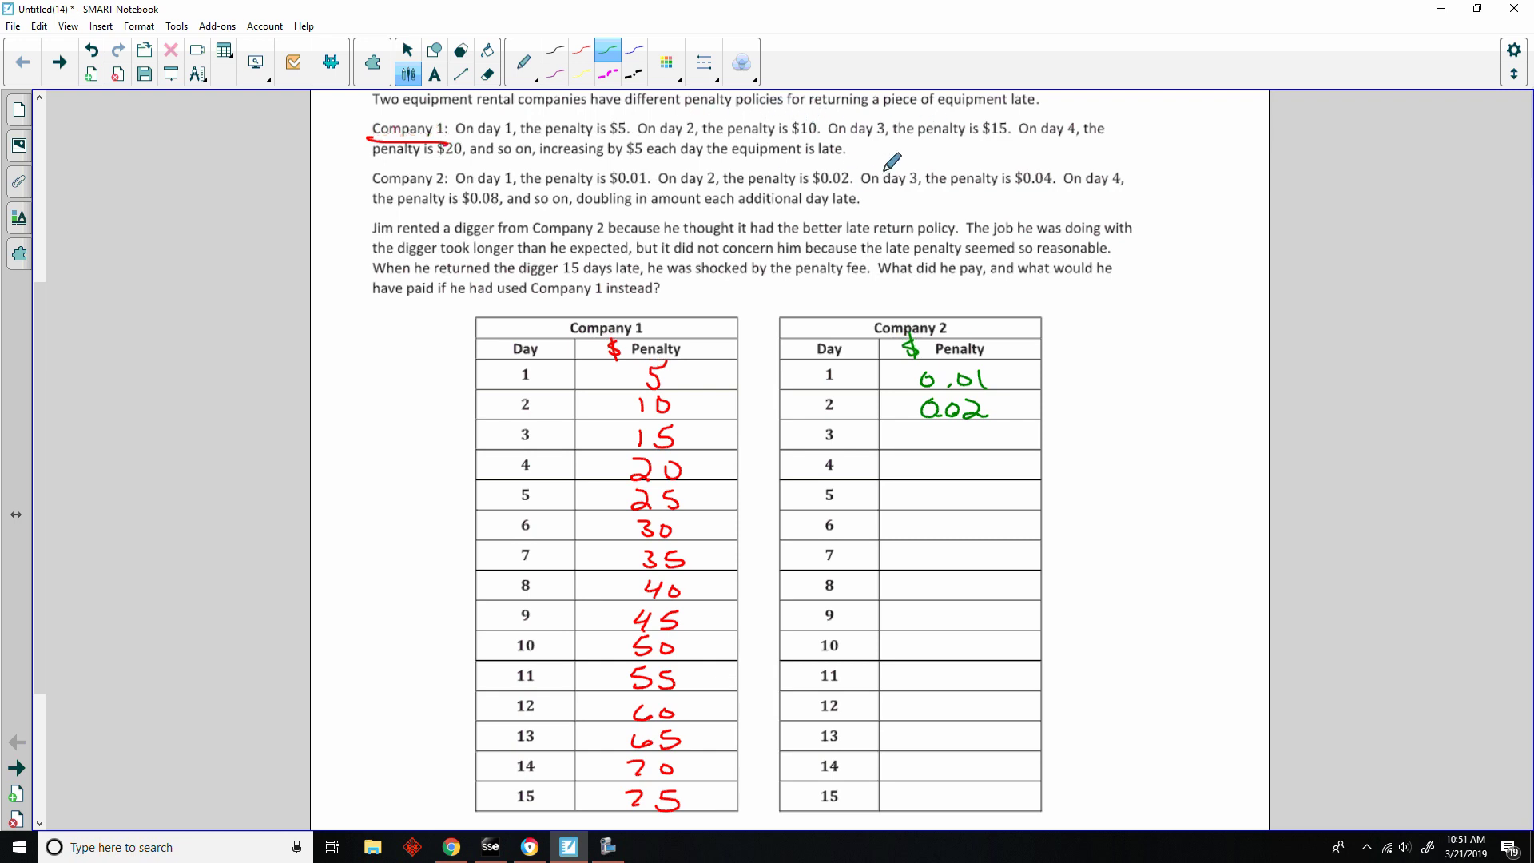
{"action": "left_click_drag", "start_coordinate": [931, 431], "coordinate": [993, 440]}
{"action": "left_click", "coordinate": [946, 444]}
{"action": "left_click_drag", "start_coordinate": [990, 429], "coordinate": [992, 448]}
{"action": "mouse_move", "coordinate": [936, 460]}
{"action": "left_mouse_down"}
{"action": "mouse_move", "coordinate": [991, 471]}
{"action": "mouse_move", "coordinate": [990, 456]}
{"action": "left_mouse_up"}
{"action": "left_click", "coordinate": [956, 472]}
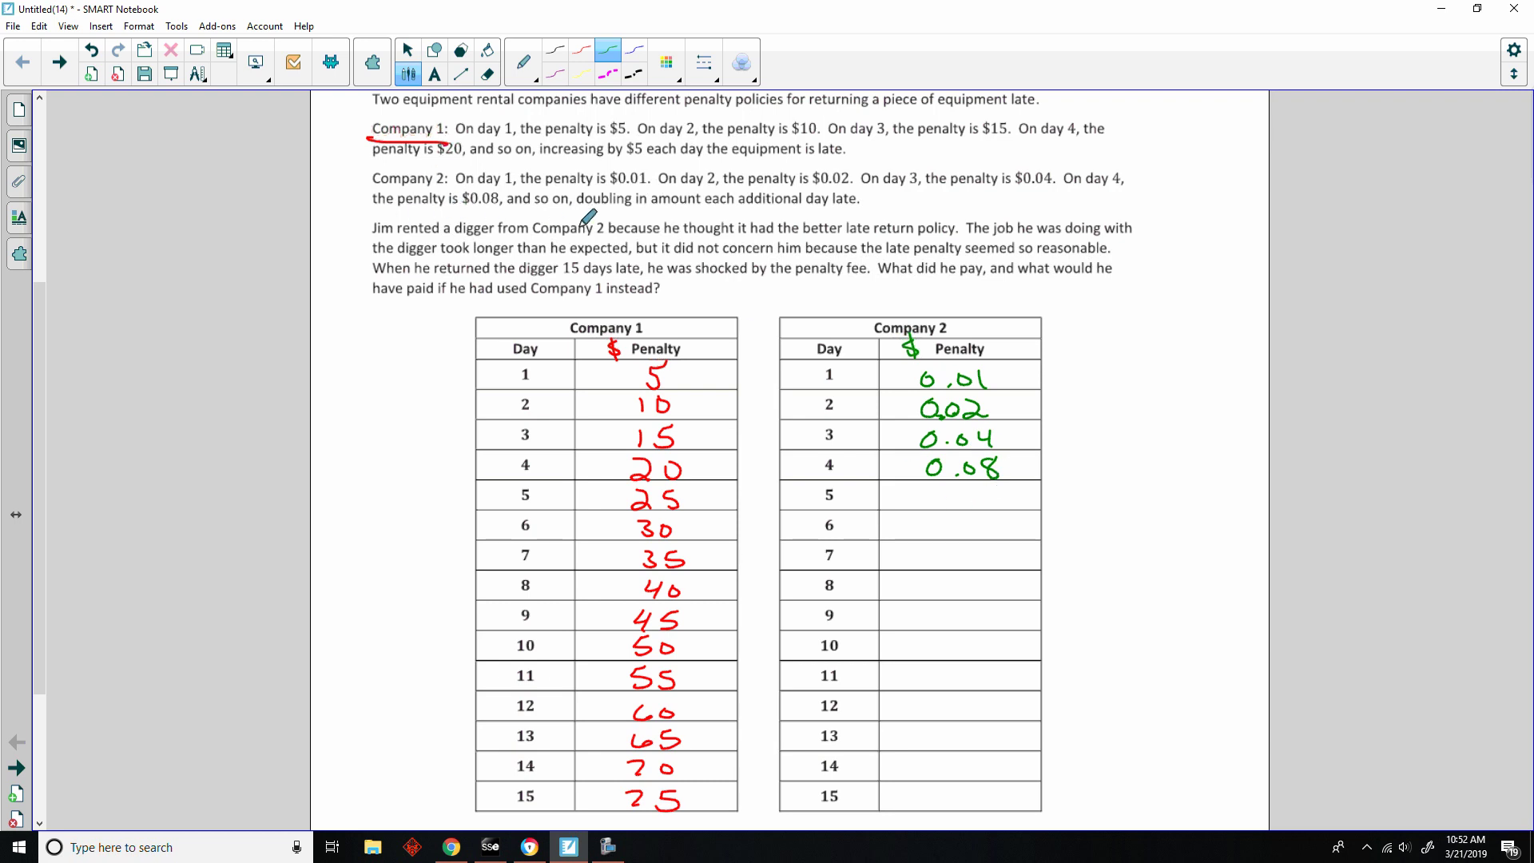
{"action": "left_click_drag", "start_coordinate": [939, 310], "coordinate": [1034, 299]}
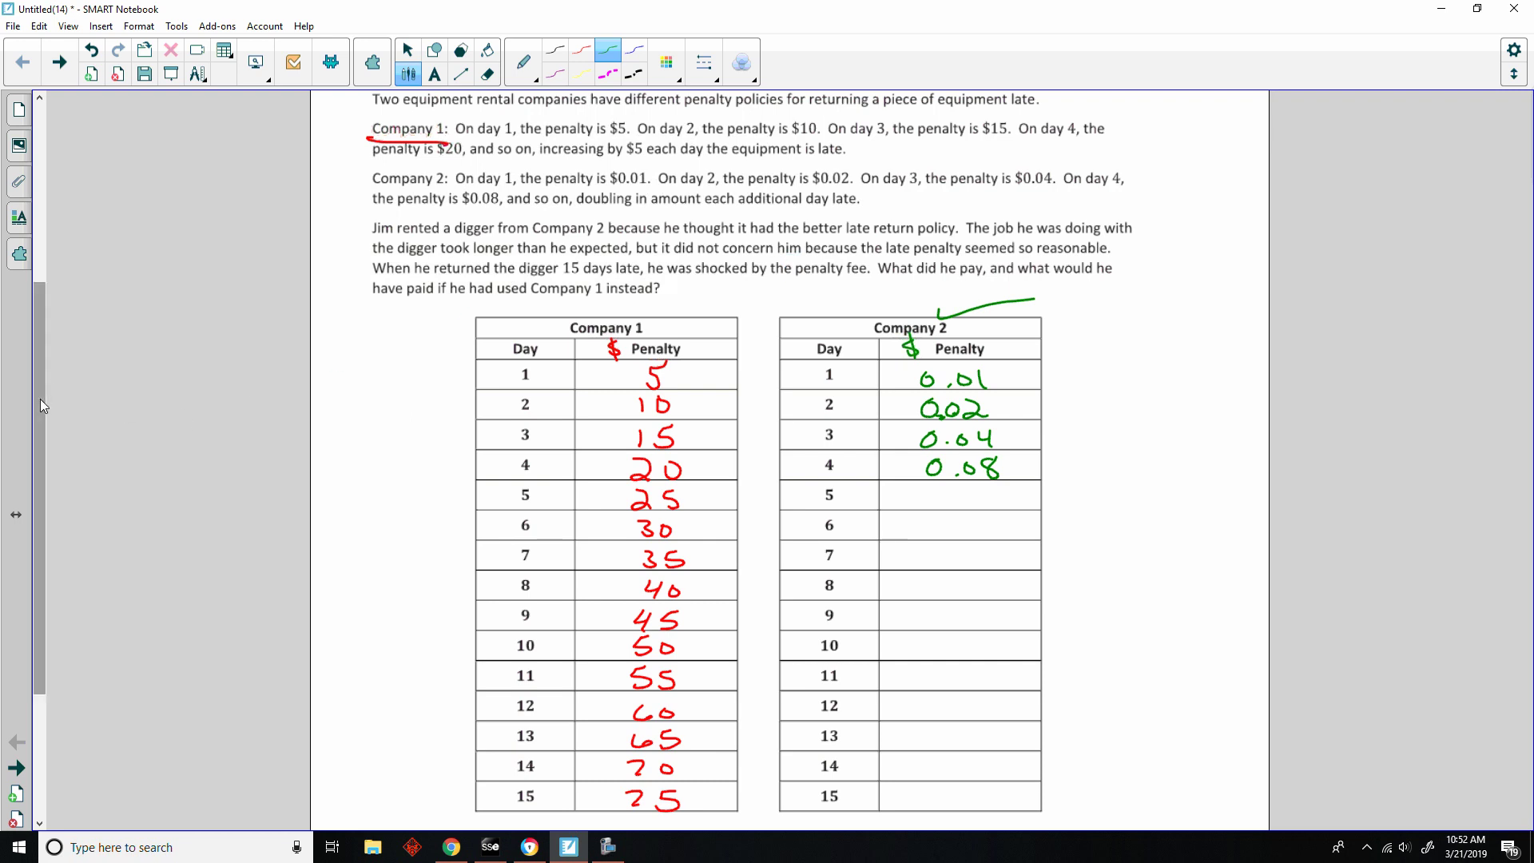
{"action": "left_click_drag", "start_coordinate": [40, 357], "coordinate": [78, 443]}
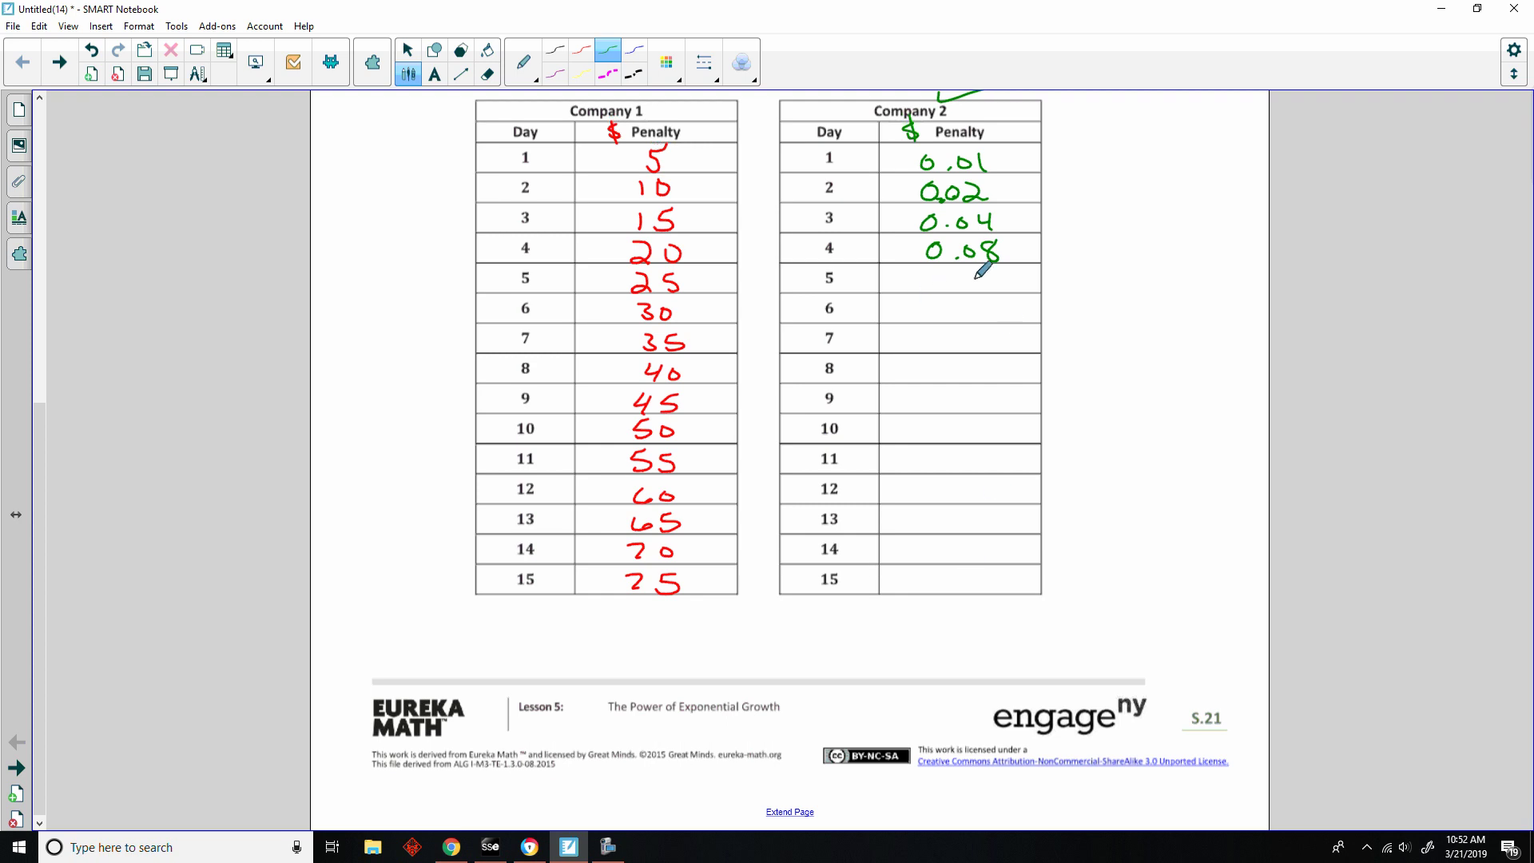
- Write Company 2's doubling penalties from 0.16 up to 40.96 for days 5–13
{"action": "mouse_move", "coordinate": [940, 272]}
{"action": "left_mouse_down"}
{"action": "mouse_move", "coordinate": [998, 282]}
{"action": "mouse_move", "coordinate": [936, 304]}
{"action": "mouse_move", "coordinate": [982, 321]}
{"action": "mouse_move", "coordinate": [1009, 302]}
{"action": "mouse_move", "coordinate": [1018, 318]}
{"action": "mouse_move", "coordinate": [949, 338]}
{"action": "mouse_move", "coordinate": [1016, 351]}
{"action": "mouse_move", "coordinate": [936, 383]}
{"action": "mouse_move", "coordinate": [998, 367]}
{"action": "mouse_move", "coordinate": [946, 392]}
{"action": "mouse_move", "coordinate": [957, 412]}
{"action": "left_mouse_up"}
{"action": "left_click", "coordinate": [966, 315]}
{"action": "left_click", "coordinate": [967, 345]}
{"action": "left_click", "coordinate": [968, 408]}
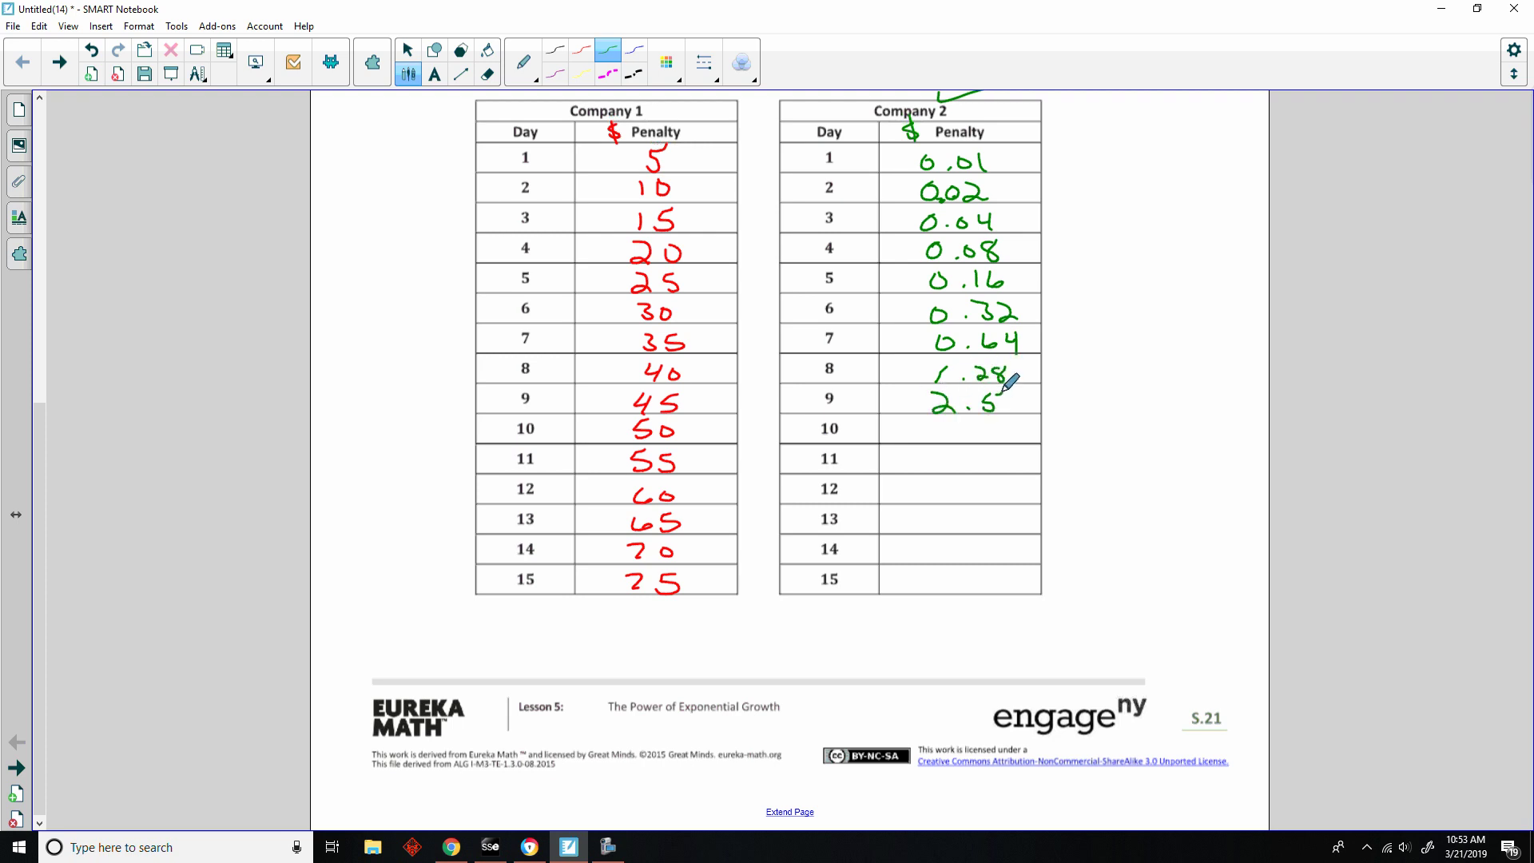
{"action": "mouse_move", "coordinate": [1019, 391]}
{"action": "left_mouse_down"}
{"action": "mouse_move", "coordinate": [947, 430]}
{"action": "mouse_move", "coordinate": [1018, 440]}
{"action": "mouse_move", "coordinate": [926, 464]}
{"action": "mouse_move", "coordinate": [1024, 457]}
{"action": "left_mouse_up"}
{"action": "left_click", "coordinate": [978, 437]}
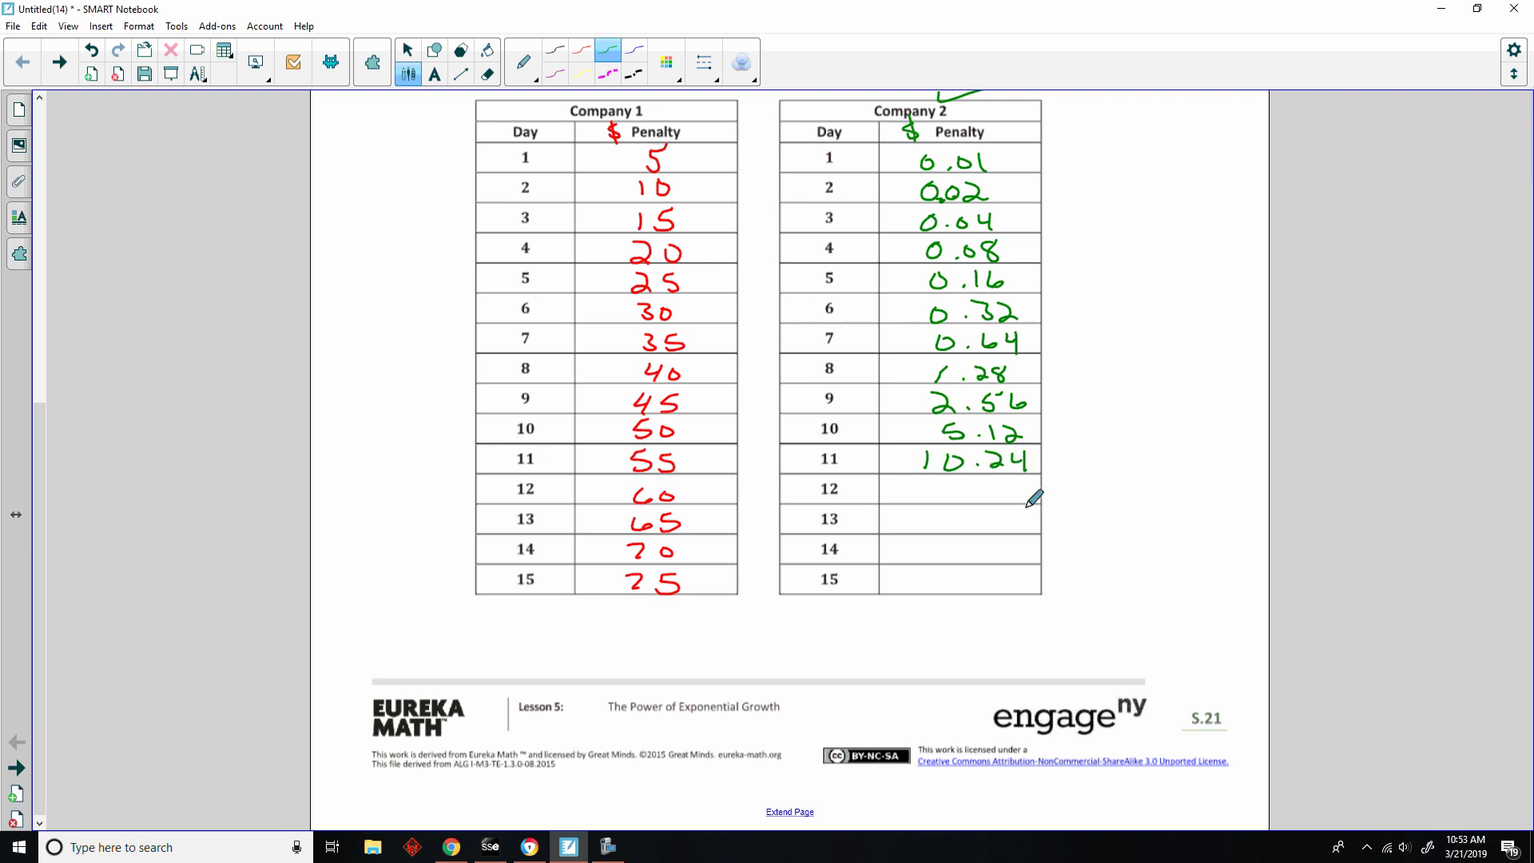
{"action": "mouse_move", "coordinate": [927, 484]}
{"action": "left_mouse_down"}
{"action": "mouse_move", "coordinate": [949, 502]}
{"action": "mouse_move", "coordinate": [969, 487]}
{"action": "mouse_move", "coordinate": [1026, 500]}
{"action": "left_mouse_up"}
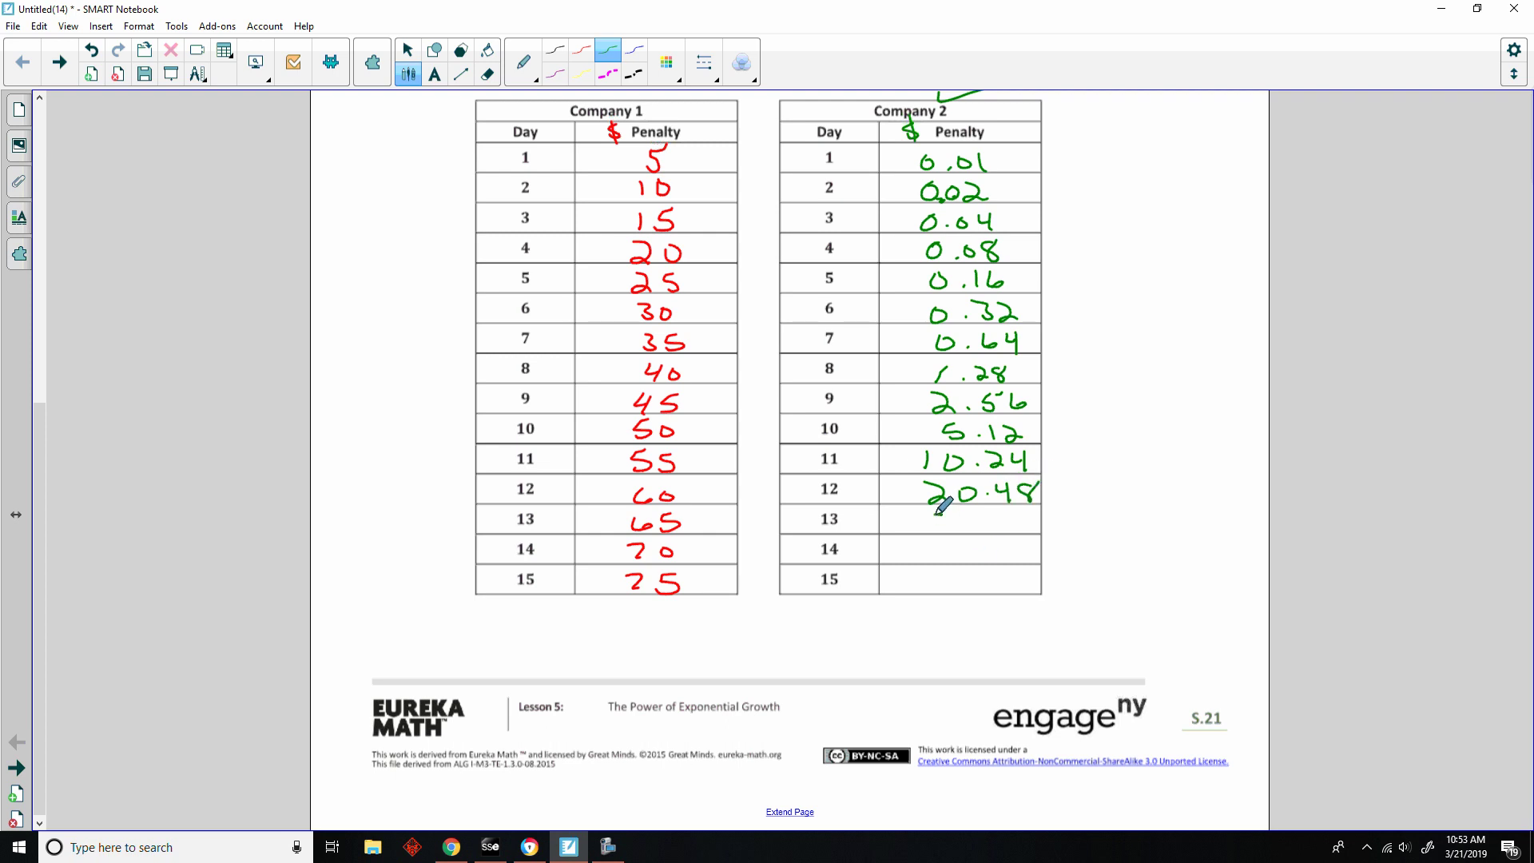
{"action": "mouse_move", "coordinate": [930, 513]}
{"action": "left_mouse_down"}
{"action": "mouse_move", "coordinate": [950, 522]}
{"action": "mouse_move", "coordinate": [943, 536]}
{"action": "mouse_move", "coordinate": [967, 519]}
{"action": "mouse_move", "coordinate": [1016, 526]}
{"action": "left_mouse_up"}
{"action": "left_click", "coordinate": [989, 527]}
- Write 81.92 and 163.84 for days 14–15 and link 163.84 to Company 1's 75
{"action": "left_click_drag", "start_coordinate": [1008, 547], "coordinate": [1023, 561]}
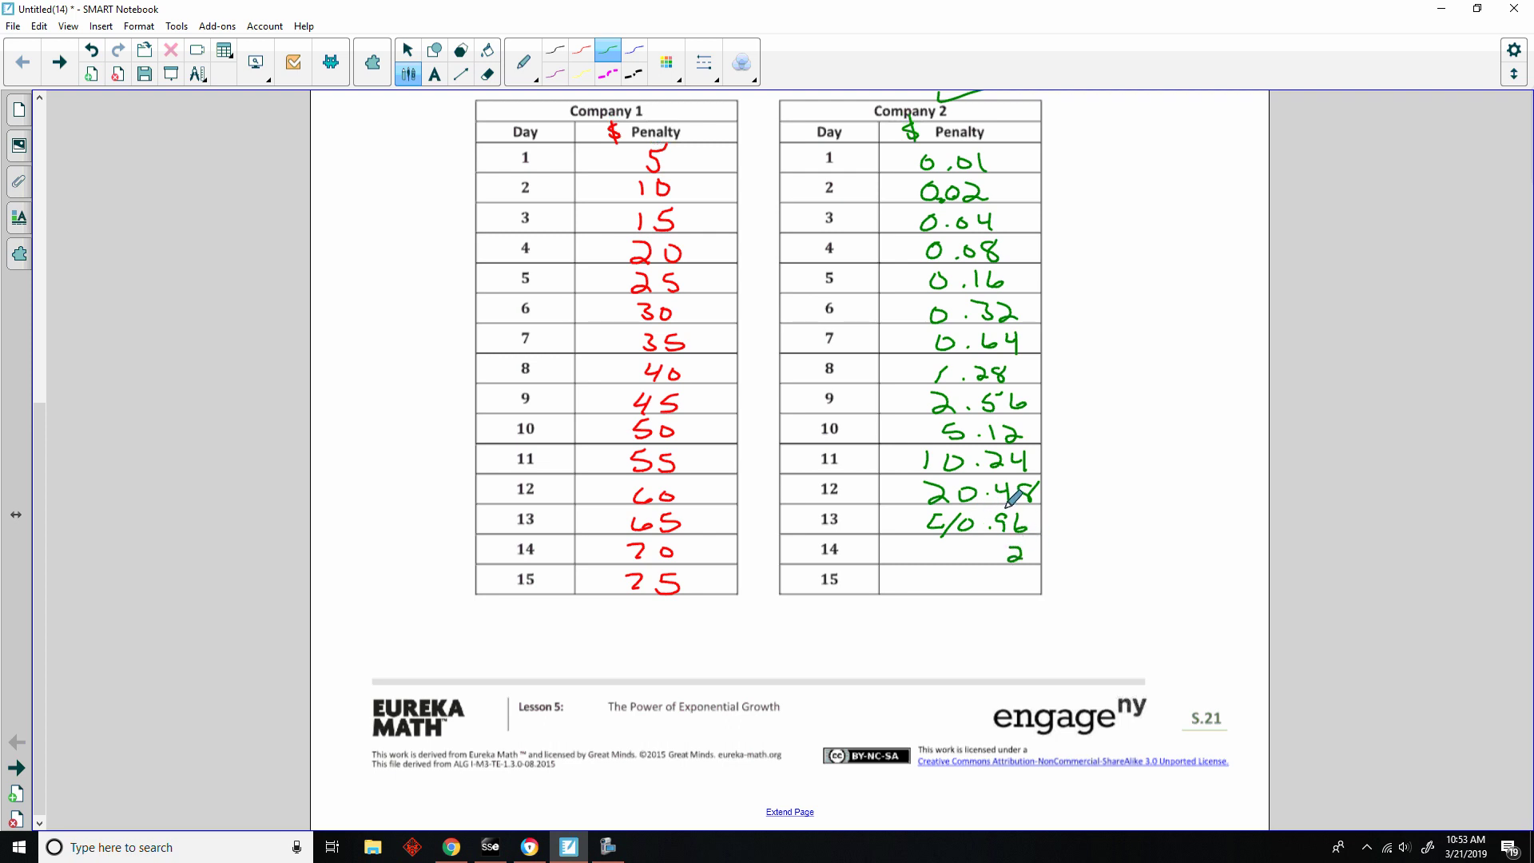
{"action": "left_click_drag", "start_coordinate": [1004, 545], "coordinate": [986, 558]}
{"action": "left_click_drag", "start_coordinate": [976, 545], "coordinate": [971, 560]}
{"action": "left_click_drag", "start_coordinate": [961, 543], "coordinate": [958, 545]}
{"action": "mouse_move", "coordinate": [1019, 572]}
{"action": "left_mouse_down"}
{"action": "mouse_move", "coordinate": [1026, 585]}
{"action": "mouse_move", "coordinate": [1000, 591]}
{"action": "left_mouse_up"}
{"action": "left_click", "coordinate": [982, 589]}
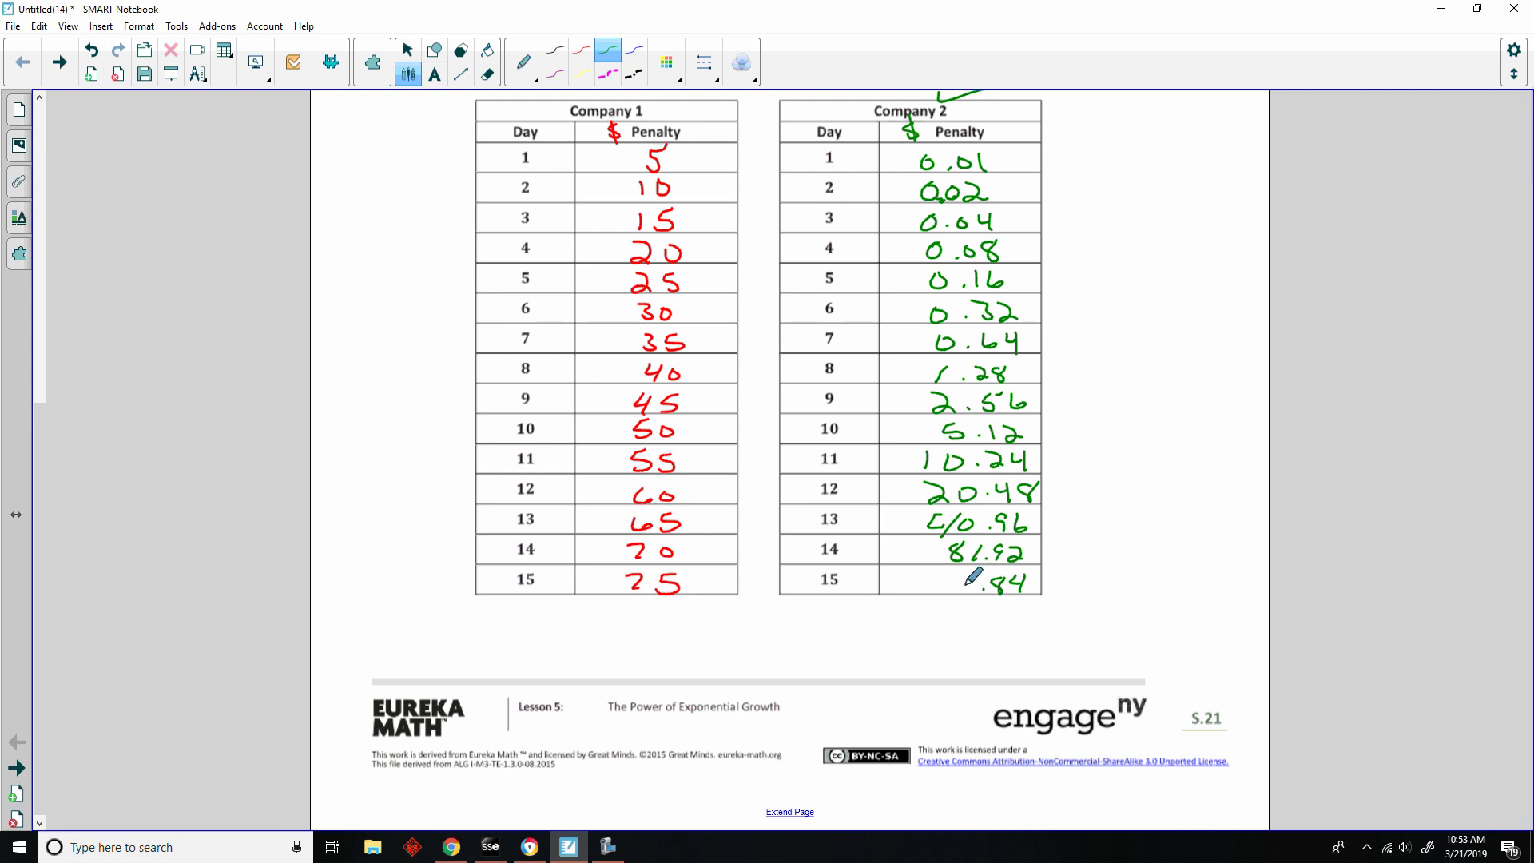
{"action": "mouse_move", "coordinate": [960, 576]}
{"action": "left_mouse_down"}
{"action": "mouse_move", "coordinate": [958, 594]}
{"action": "mouse_move", "coordinate": [922, 595]}
{"action": "mouse_move", "coordinate": [941, 583]}
{"action": "left_mouse_up"}
{"action": "mouse_move", "coordinate": [726, 582]}
{"action": "left_mouse_down"}
{"action": "mouse_move", "coordinate": [811, 583]}
{"action": "mouse_move", "coordinate": [734, 591]}
{"action": "left_mouse_up"}
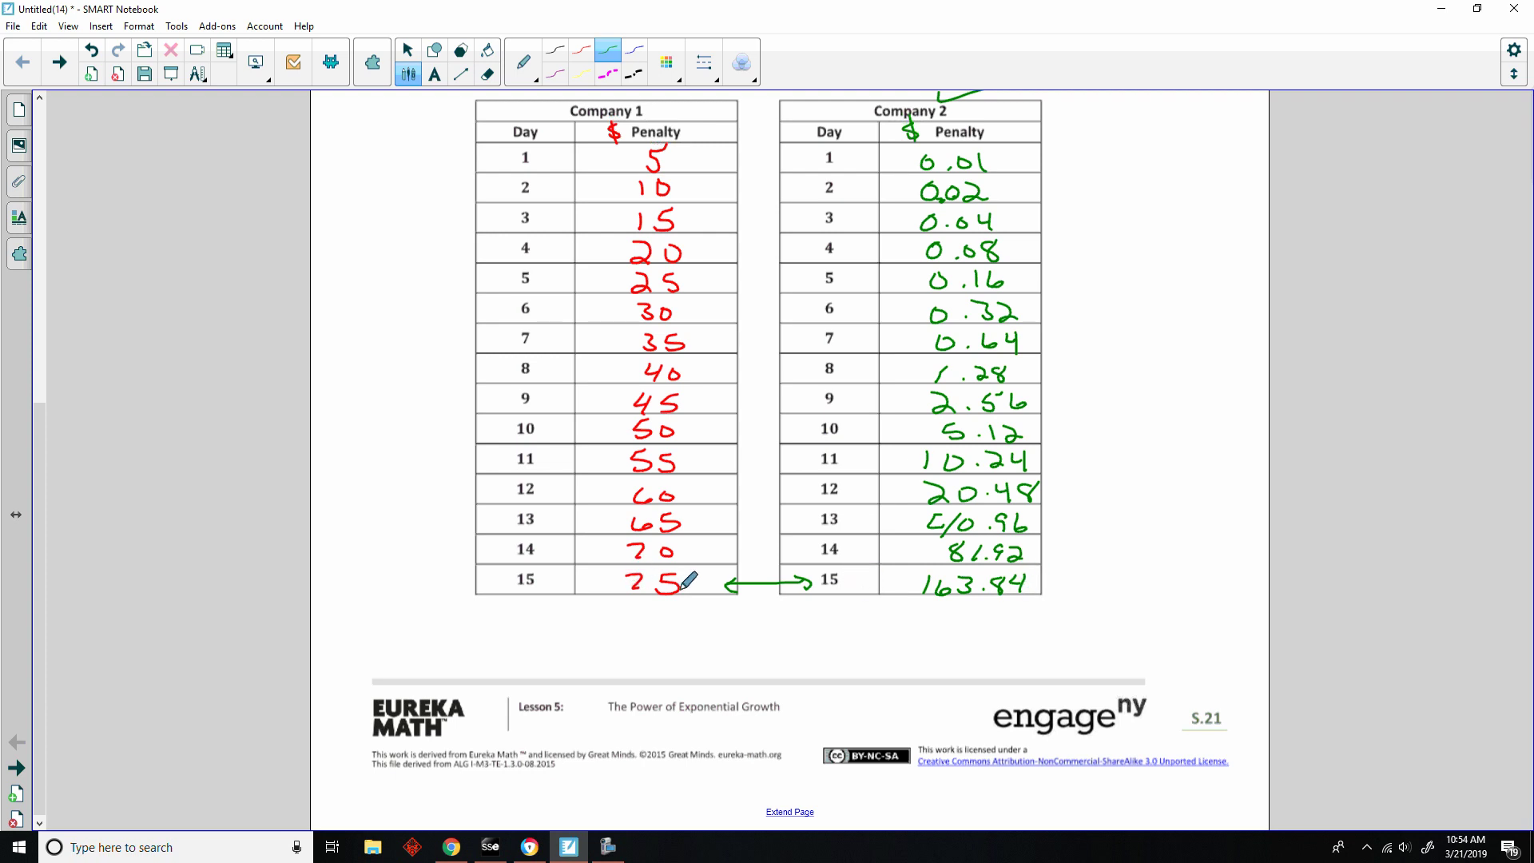
- Go to the next page, with question c about Company 2's 20-day late charge
{"action": "left_click", "coordinate": [16, 768]}
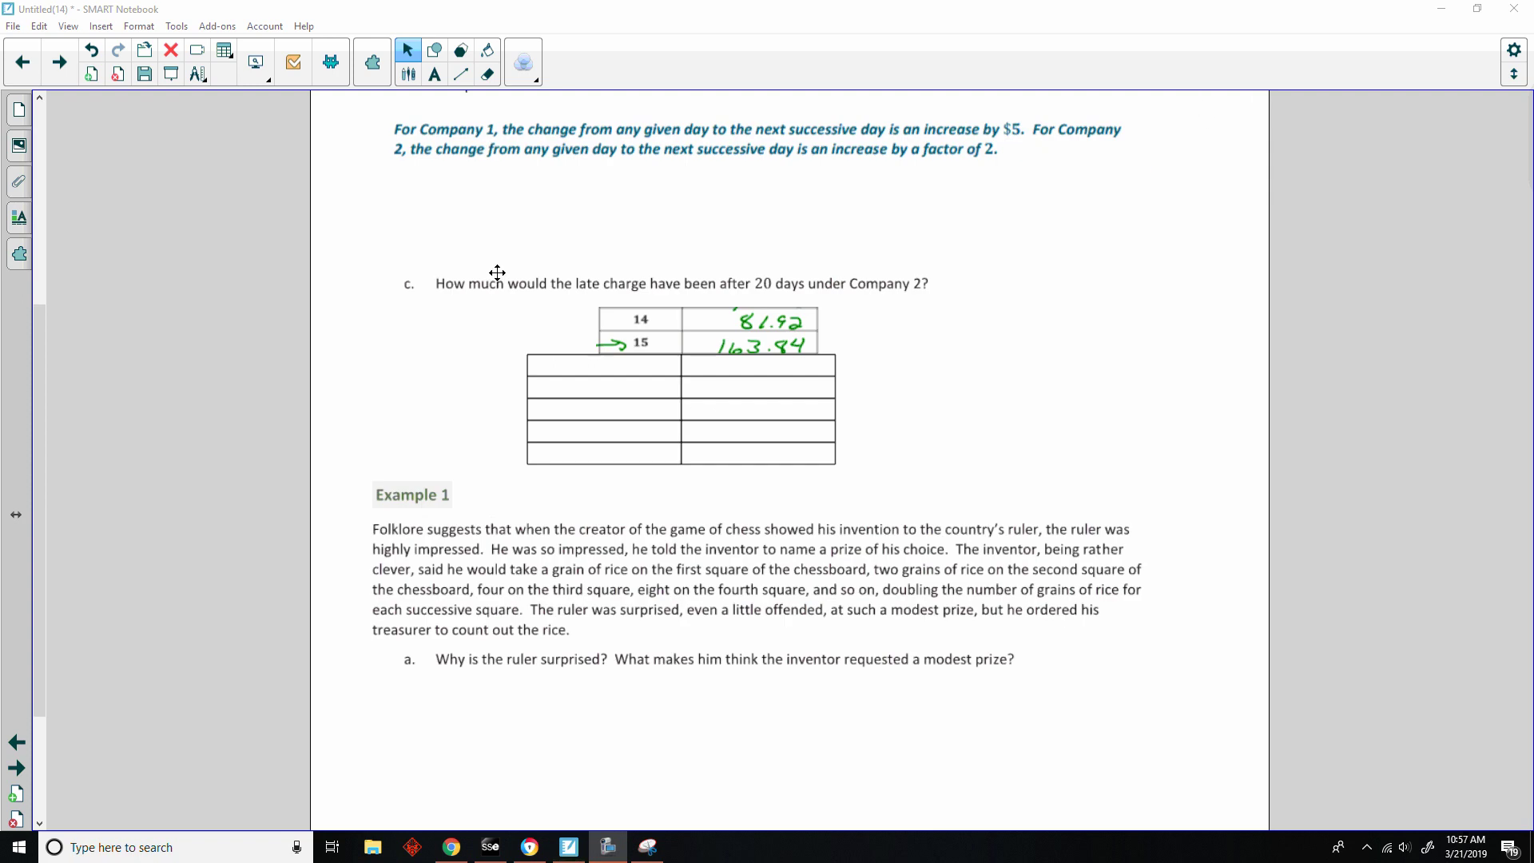
- In green ink, number rows 16 onward and write the day 16 and day 17 (655.36) charges
{"action": "left_click", "coordinate": [408, 74]}
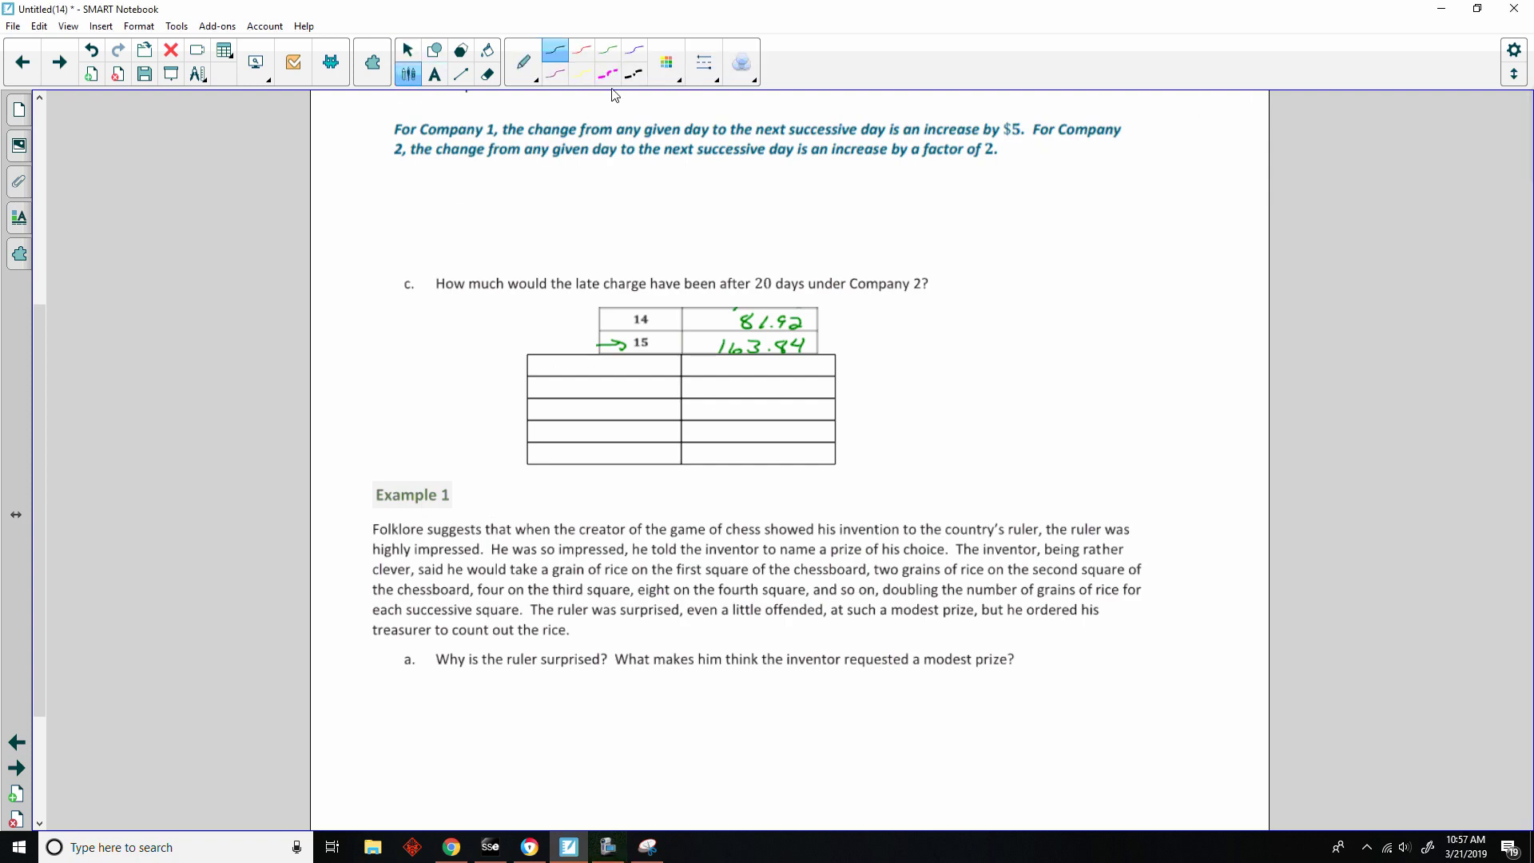
{"action": "left_click", "coordinate": [608, 50]}
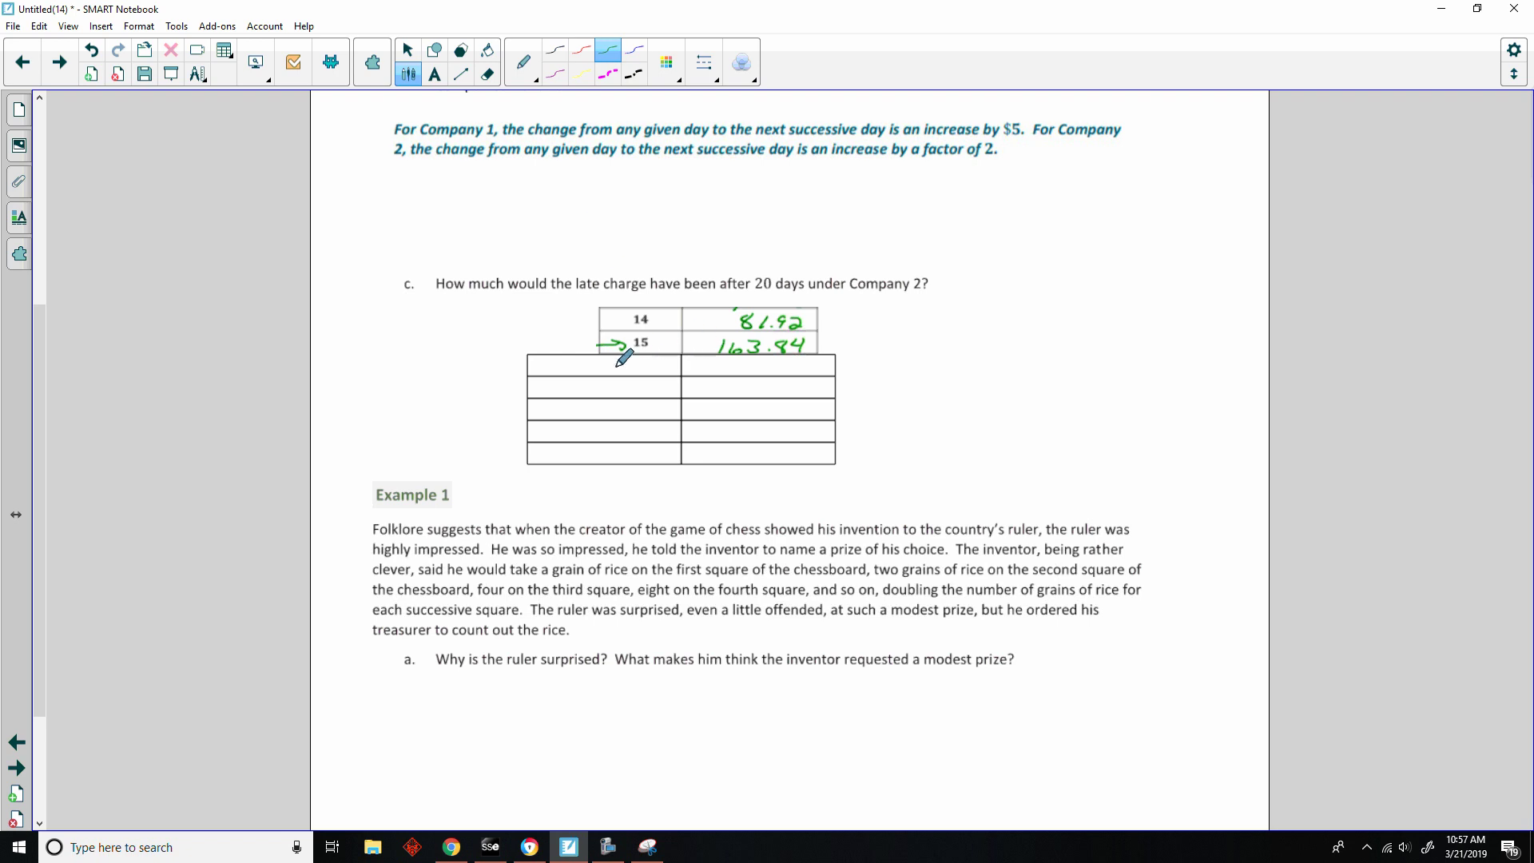
{"action": "mouse_move", "coordinate": [616, 360]}
{"action": "left_mouse_down"}
{"action": "mouse_move", "coordinate": [631, 369]}
{"action": "mouse_move", "coordinate": [617, 395]}
{"action": "mouse_move", "coordinate": [635, 394]}
{"action": "mouse_move", "coordinate": [617, 418]}
{"action": "mouse_move", "coordinate": [638, 410]}
{"action": "mouse_move", "coordinate": [632, 462]}
{"action": "mouse_move", "coordinate": [642, 453]}
{"action": "left_mouse_up"}
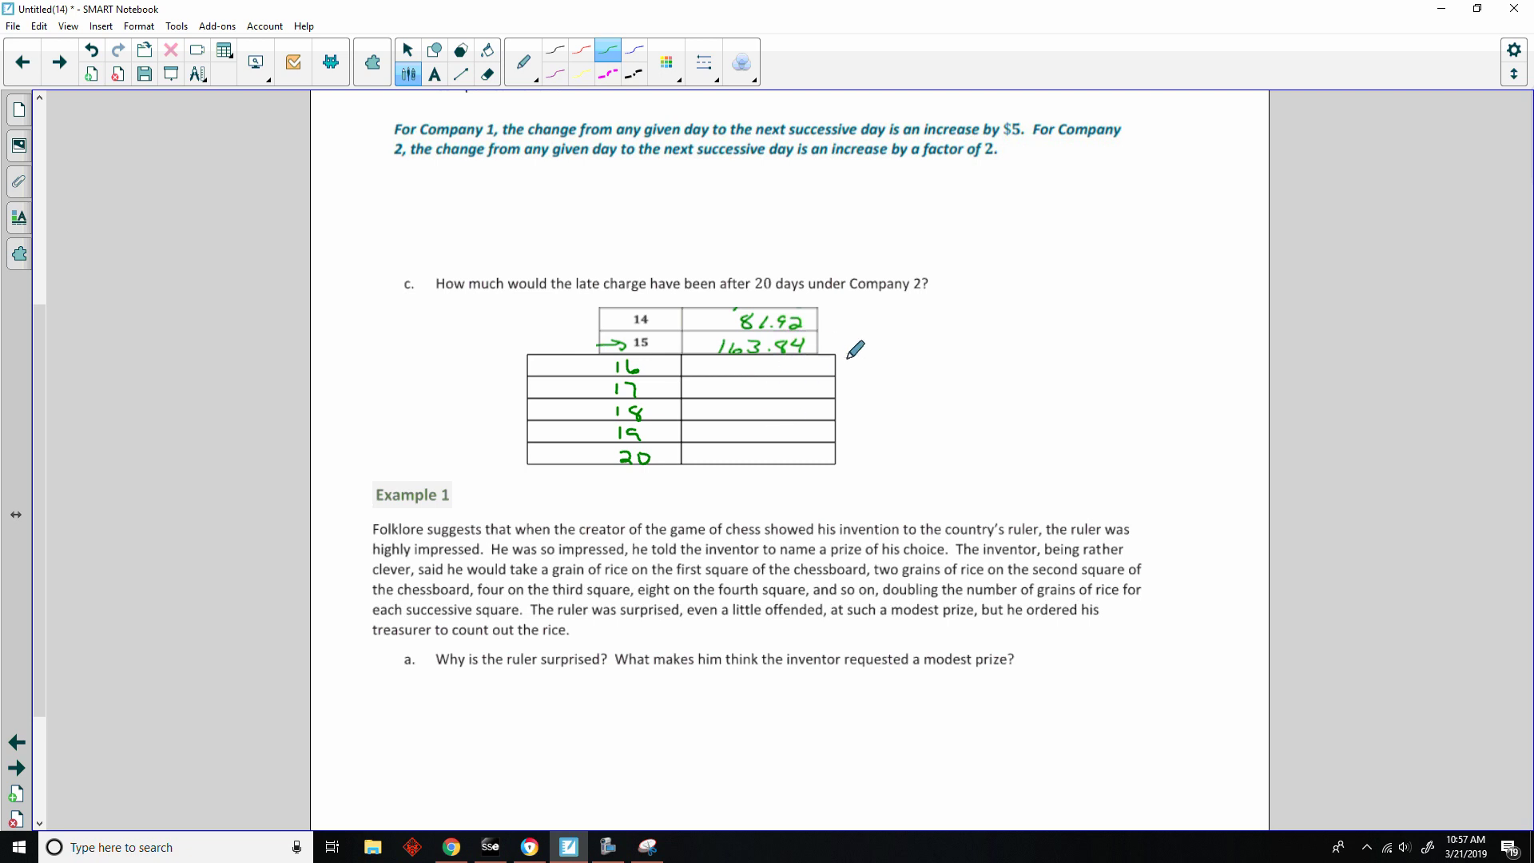
{"action": "left_click_drag", "start_coordinate": [808, 363], "coordinate": [766, 363]}
{"action": "left_click", "coordinate": [774, 374]}
{"action": "left_click_drag", "start_coordinate": [765, 363], "coordinate": [710, 378]}
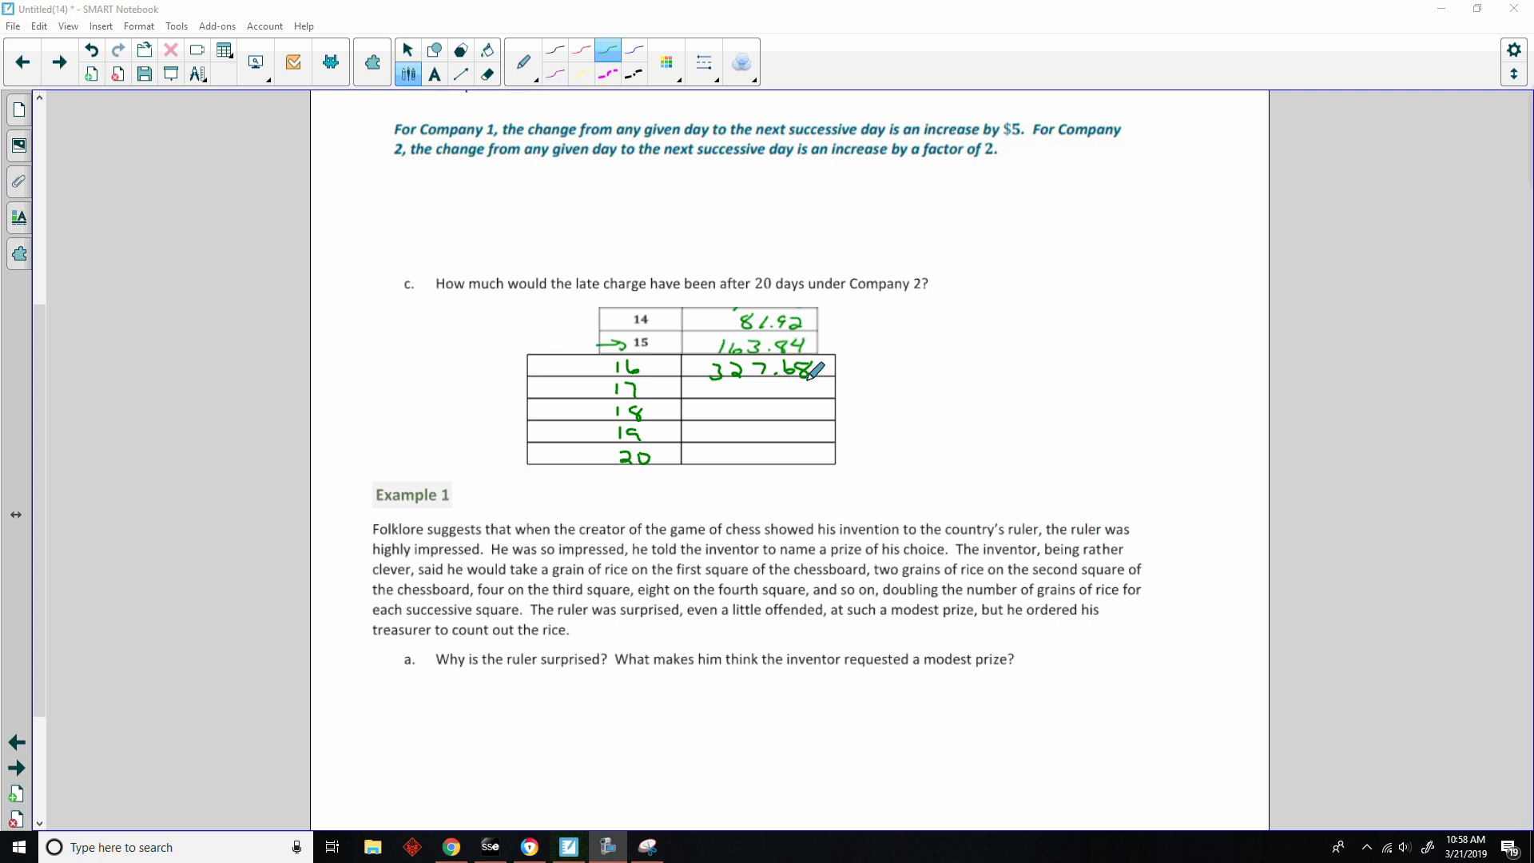
{"action": "mouse_move", "coordinate": [805, 381]}
{"action": "left_mouse_down"}
{"action": "mouse_move", "coordinate": [758, 395]}
{"action": "mouse_move", "coordinate": [803, 397]}
{"action": "mouse_move", "coordinate": [718, 393]}
{"action": "left_mouse_up"}
{"action": "left_click", "coordinate": [774, 393]}
- Write the day 18–20 late charges, correcting day 20 to 5242.88
{"action": "mouse_move", "coordinate": [793, 405]}
{"action": "left_mouse_down"}
{"action": "mouse_move", "coordinate": [764, 389]}
{"action": "mouse_move", "coordinate": [764, 412]}
{"action": "mouse_move", "coordinate": [773, 402]}
{"action": "mouse_move", "coordinate": [742, 407]}
{"action": "mouse_move", "coordinate": [731, 385]}
{"action": "mouse_move", "coordinate": [720, 421]}
{"action": "left_mouse_up"}
{"action": "left_click", "coordinate": [767, 417]}
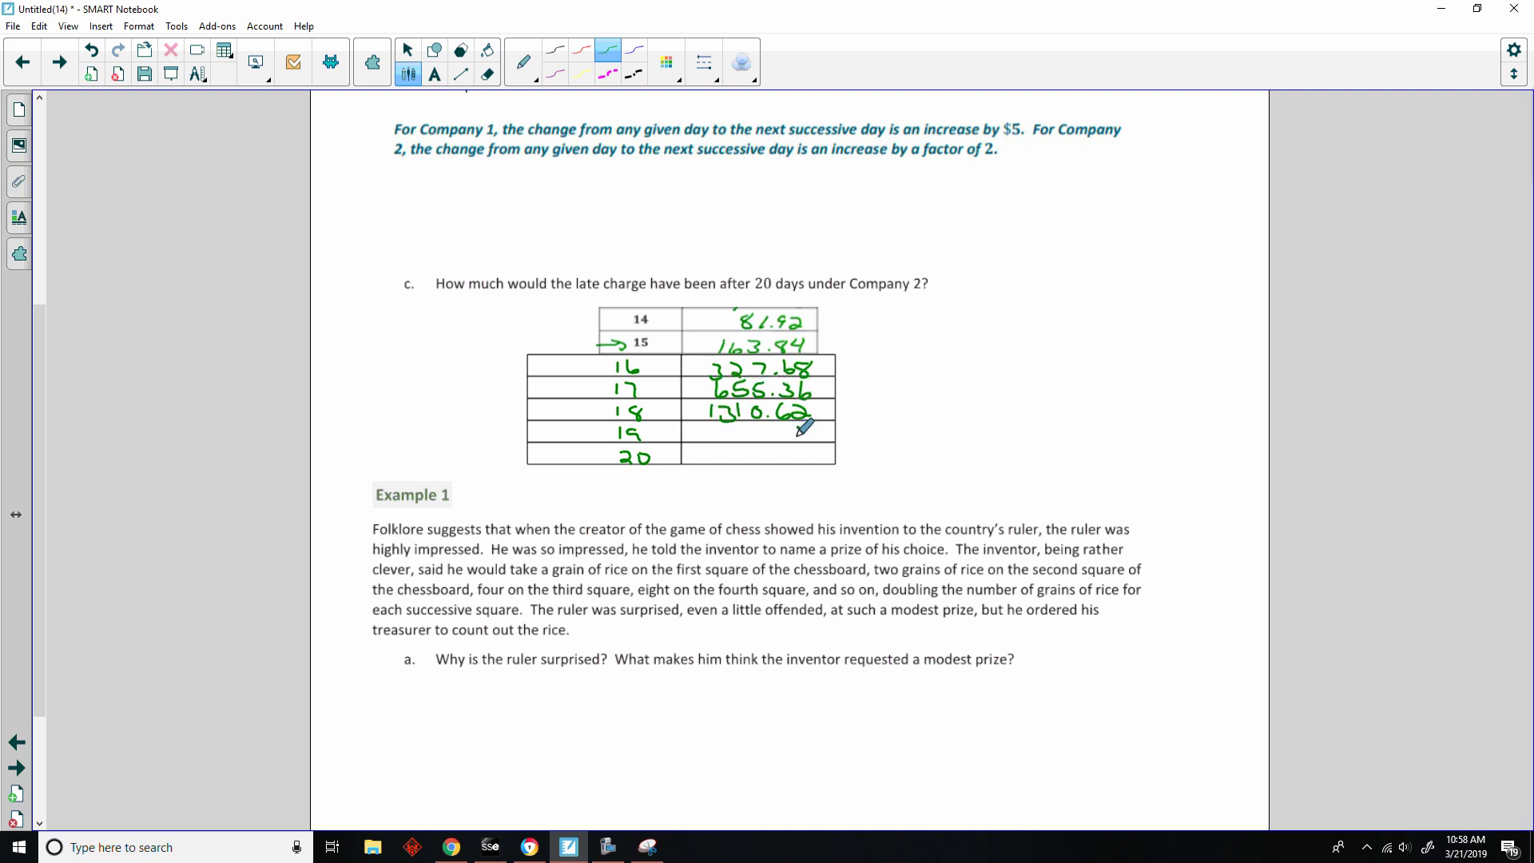
{"action": "left_click_drag", "start_coordinate": [797, 425], "coordinate": [810, 437]}
{"action": "mouse_move", "coordinate": [805, 424]}
{"action": "left_mouse_down"}
{"action": "mouse_move", "coordinate": [760, 418]}
{"action": "mouse_move", "coordinate": [714, 440]}
{"action": "left_mouse_up"}
{"action": "left_click", "coordinate": [769, 439]}
{"action": "left_click", "coordinate": [740, 427]}
{"action": "mouse_move", "coordinate": [809, 444]}
{"action": "left_mouse_down"}
{"action": "mouse_move", "coordinate": [810, 462]}
{"action": "mouse_move", "coordinate": [703, 463]}
{"action": "left_mouse_up"}
{"action": "left_click", "coordinate": [775, 462]}
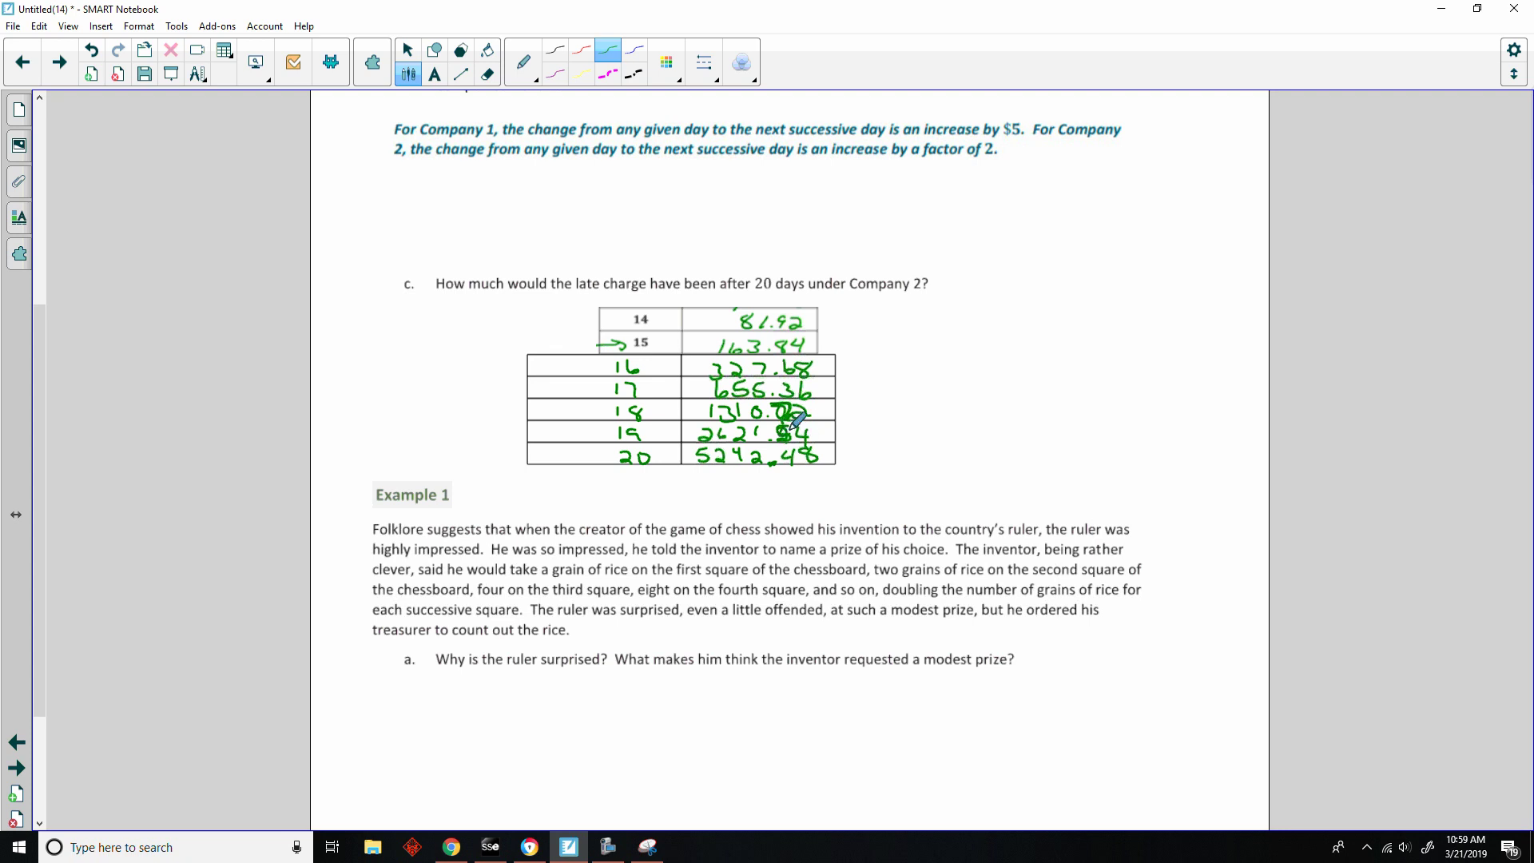
{"action": "mouse_move", "coordinate": [789, 449]}
{"action": "left_mouse_down"}
{"action": "mouse_move", "coordinate": [796, 460]}
{"action": "mouse_move", "coordinate": [788, 447]}
{"action": "left_mouse_up"}
{"action": "left_click_drag", "start_coordinate": [36, 396], "coordinate": [37, 501]}
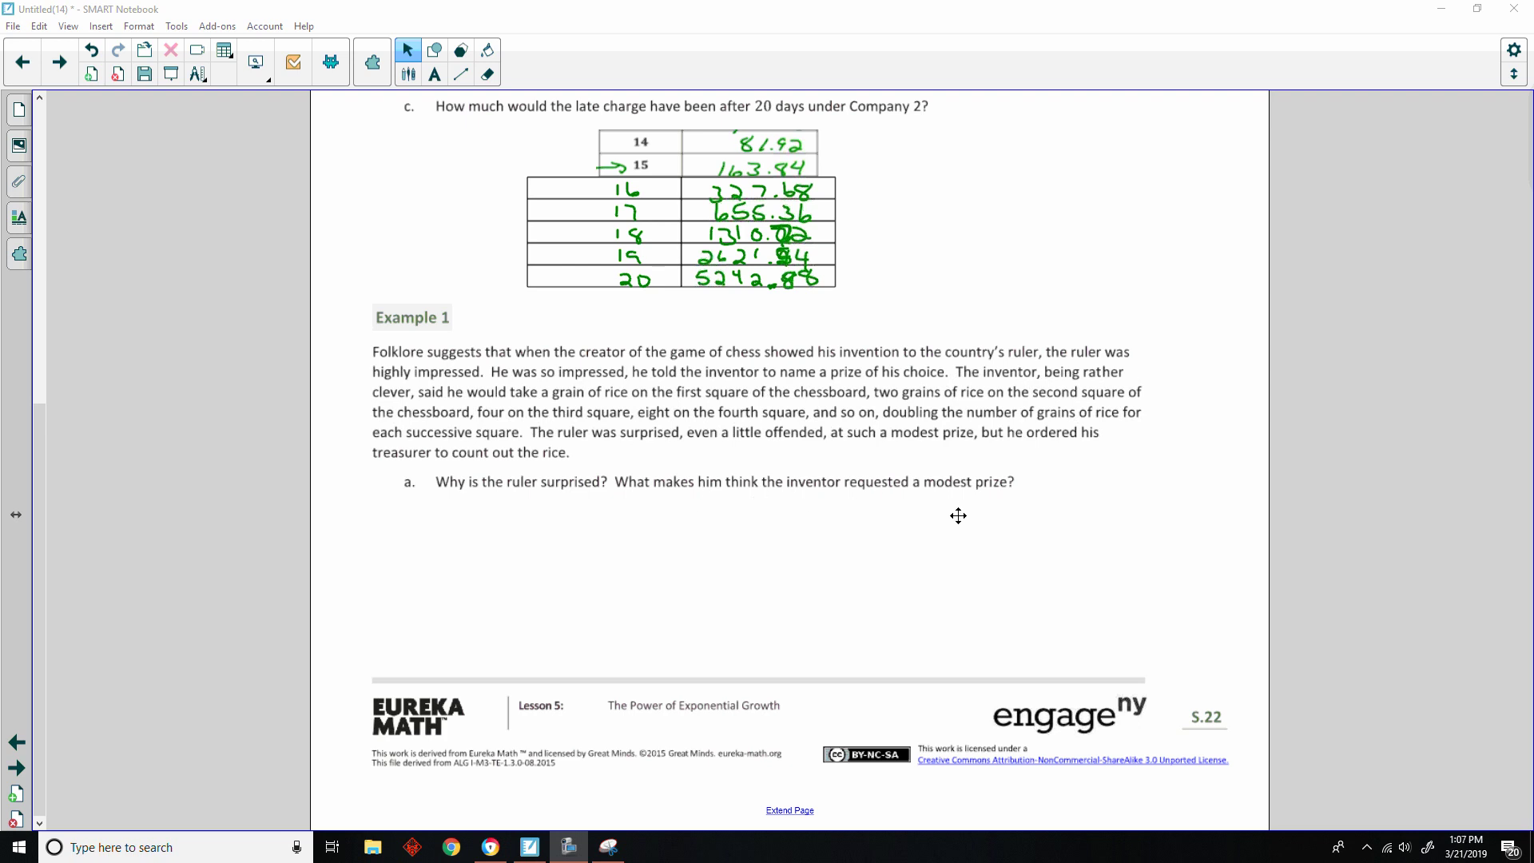
- Reveal the answer to Example 1 question a, then advance to the rice-and-chessboard page
{"action": "key", "text": "ctrl+v"}
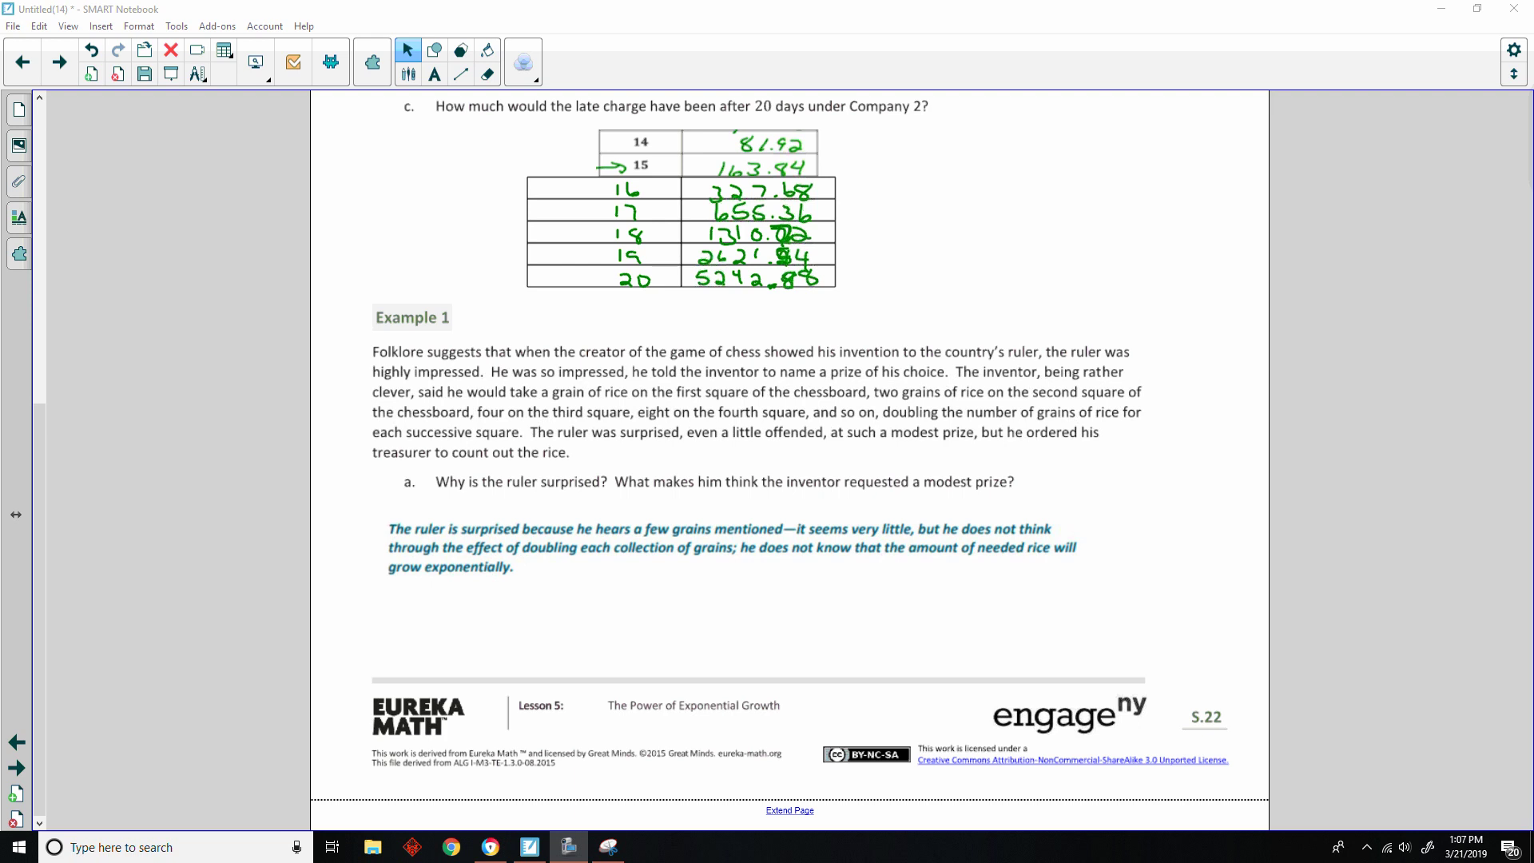
{"action": "key", "text": "Page_Down"}
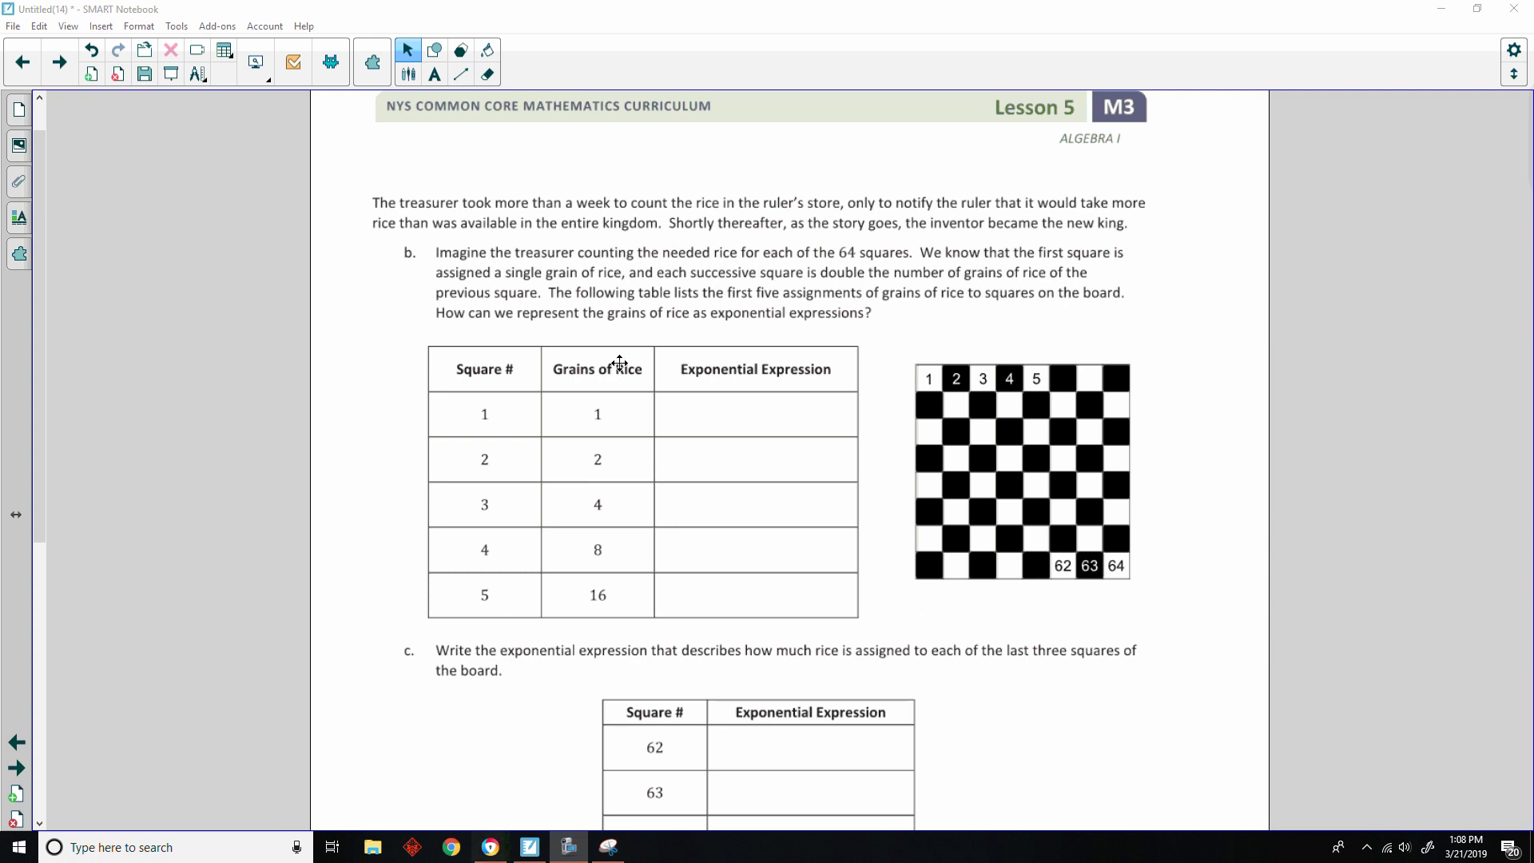
- Write 2^0, 2^1, 2^2, 2^3, 2^4 in red in the Exponential Expression column for squares 1–5
{"action": "left_click", "coordinate": [419, 77]}
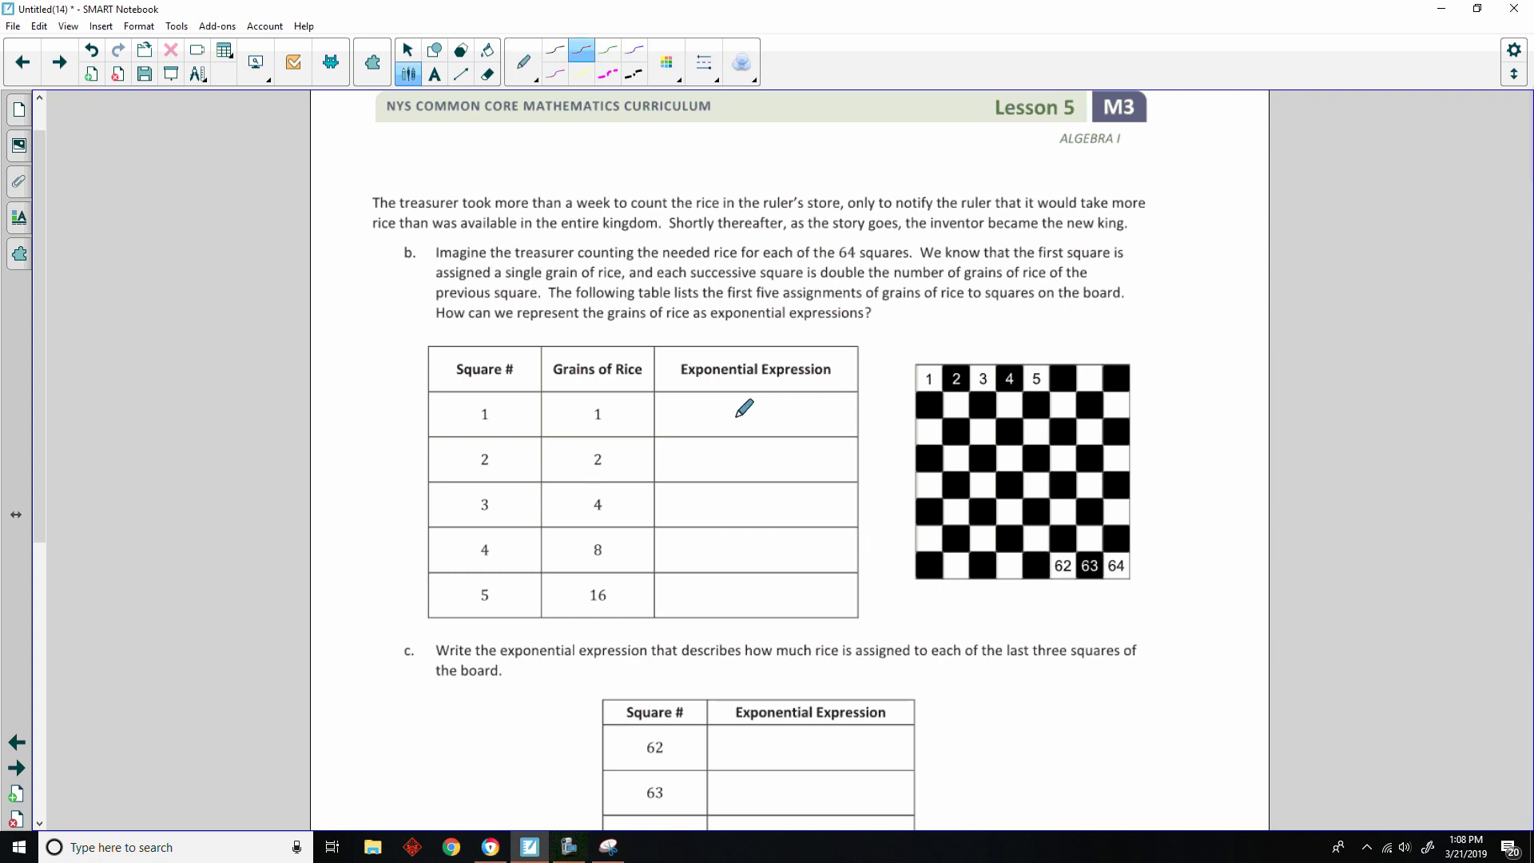
{"action": "mouse_move", "coordinate": [733, 413]}
{"action": "left_mouse_down"}
{"action": "mouse_move", "coordinate": [760, 432]}
{"action": "mouse_move", "coordinate": [768, 398]}
{"action": "left_mouse_up"}
{"action": "mouse_move", "coordinate": [742, 452]}
{"action": "left_mouse_down"}
{"action": "mouse_move", "coordinate": [744, 503]}
{"action": "mouse_move", "coordinate": [758, 520]}
{"action": "mouse_move", "coordinate": [781, 497]}
{"action": "mouse_move", "coordinate": [740, 564]}
{"action": "mouse_move", "coordinate": [770, 536]}
{"action": "mouse_move", "coordinate": [741, 588]}
{"action": "mouse_move", "coordinate": [777, 596]}
{"action": "left_mouse_up"}
{"action": "left_click", "coordinate": [762, 536]}
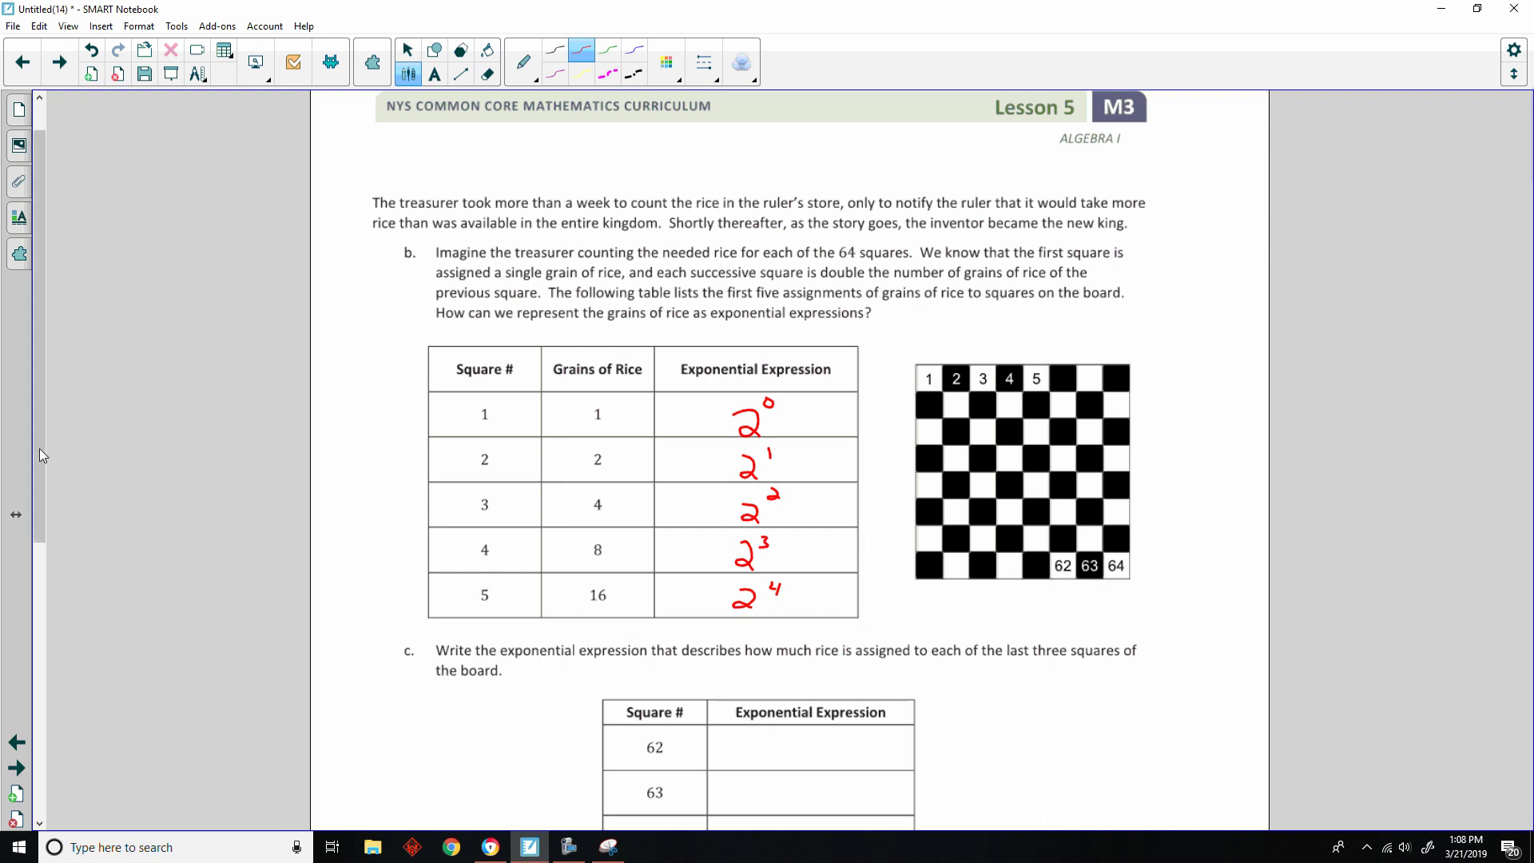
{"action": "left_click_drag", "start_coordinate": [40, 446], "coordinate": [419, 562]}
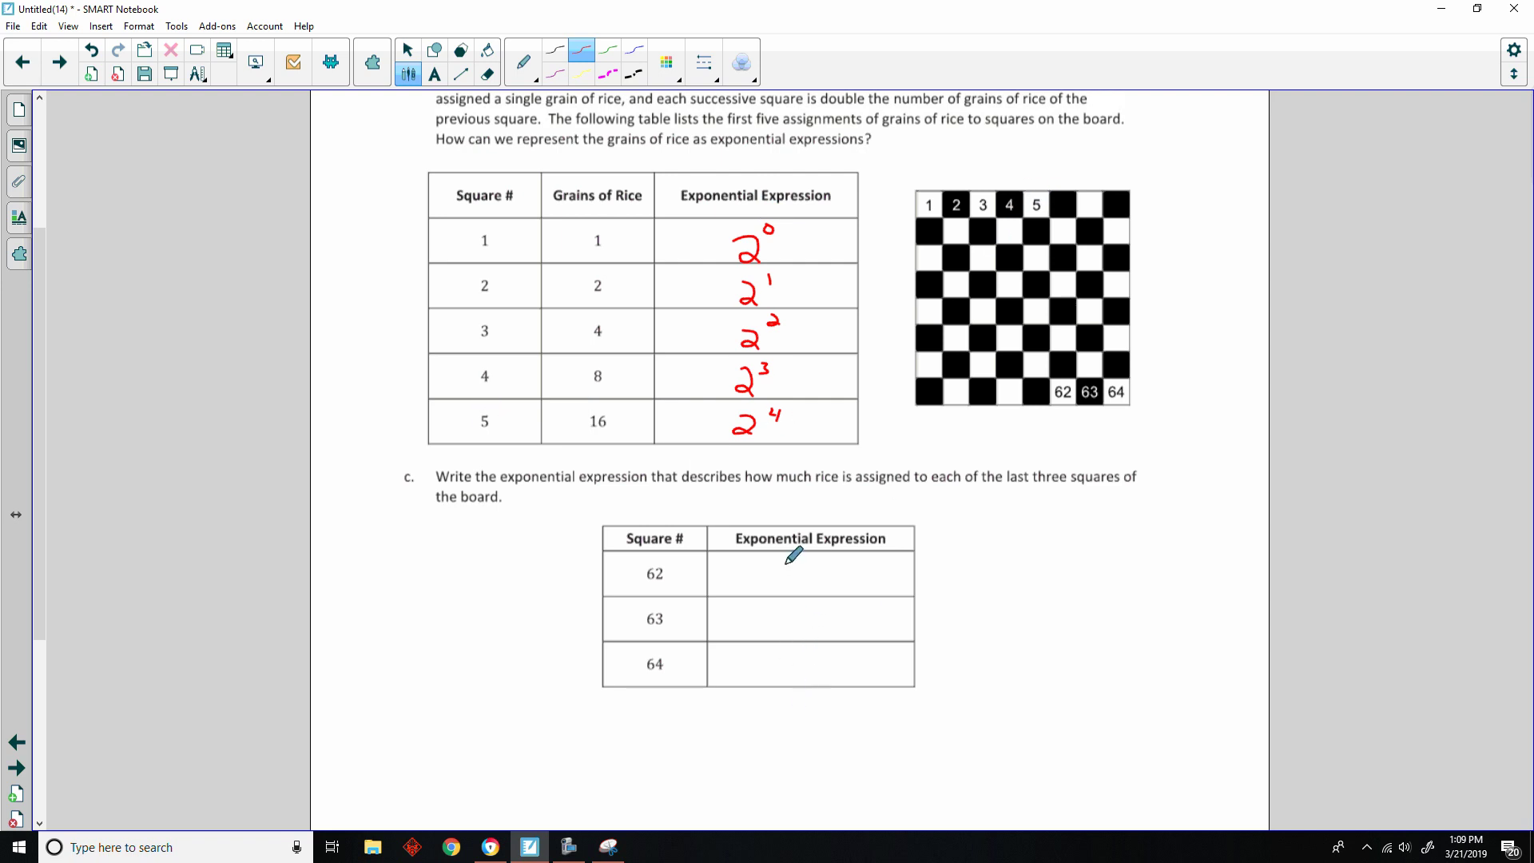
- Write 2^61, 2^62 and 2^63 for squares 62–64, erasing and redoing the mistaken 64-row entry
{"action": "mouse_move", "coordinate": [775, 573]}
{"action": "left_mouse_down"}
{"action": "mouse_move", "coordinate": [797, 595]}
{"action": "mouse_move", "coordinate": [831, 564]}
{"action": "left_mouse_up"}
{"action": "mouse_move", "coordinate": [778, 615]}
{"action": "left_mouse_down"}
{"action": "mouse_move", "coordinate": [818, 606]}
{"action": "mouse_move", "coordinate": [798, 616]}
{"action": "mouse_move", "coordinate": [795, 679]}
{"action": "mouse_move", "coordinate": [826, 675]}
{"action": "left_mouse_up"}
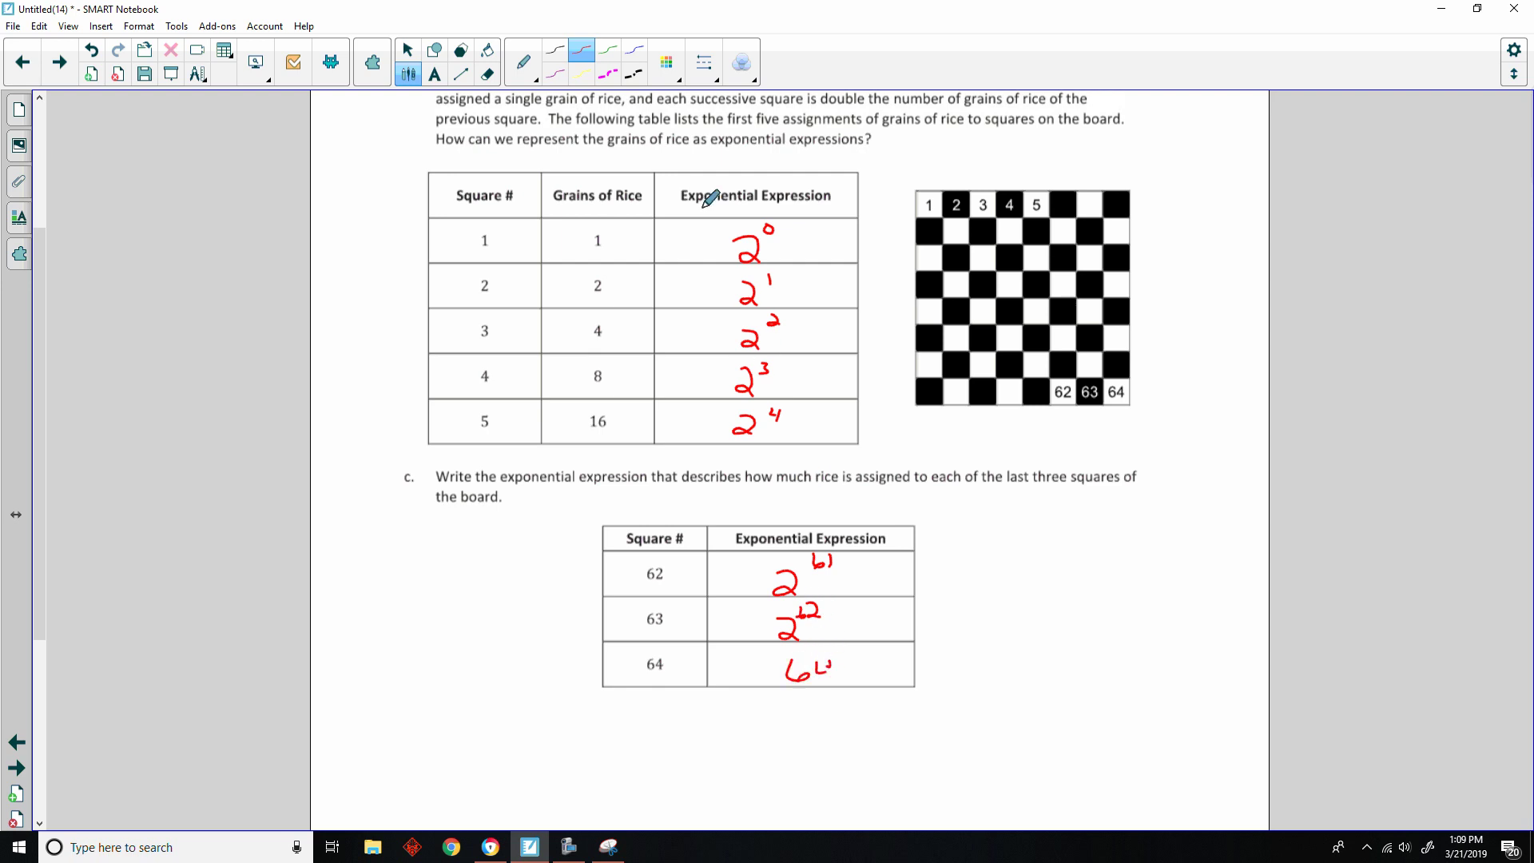
{"action": "left_click", "coordinate": [487, 74]}
{"action": "mouse_move", "coordinate": [799, 675]}
{"action": "left_mouse_down"}
{"action": "mouse_move", "coordinate": [834, 667]}
{"action": "mouse_move", "coordinate": [837, 635]}
{"action": "left_mouse_up"}
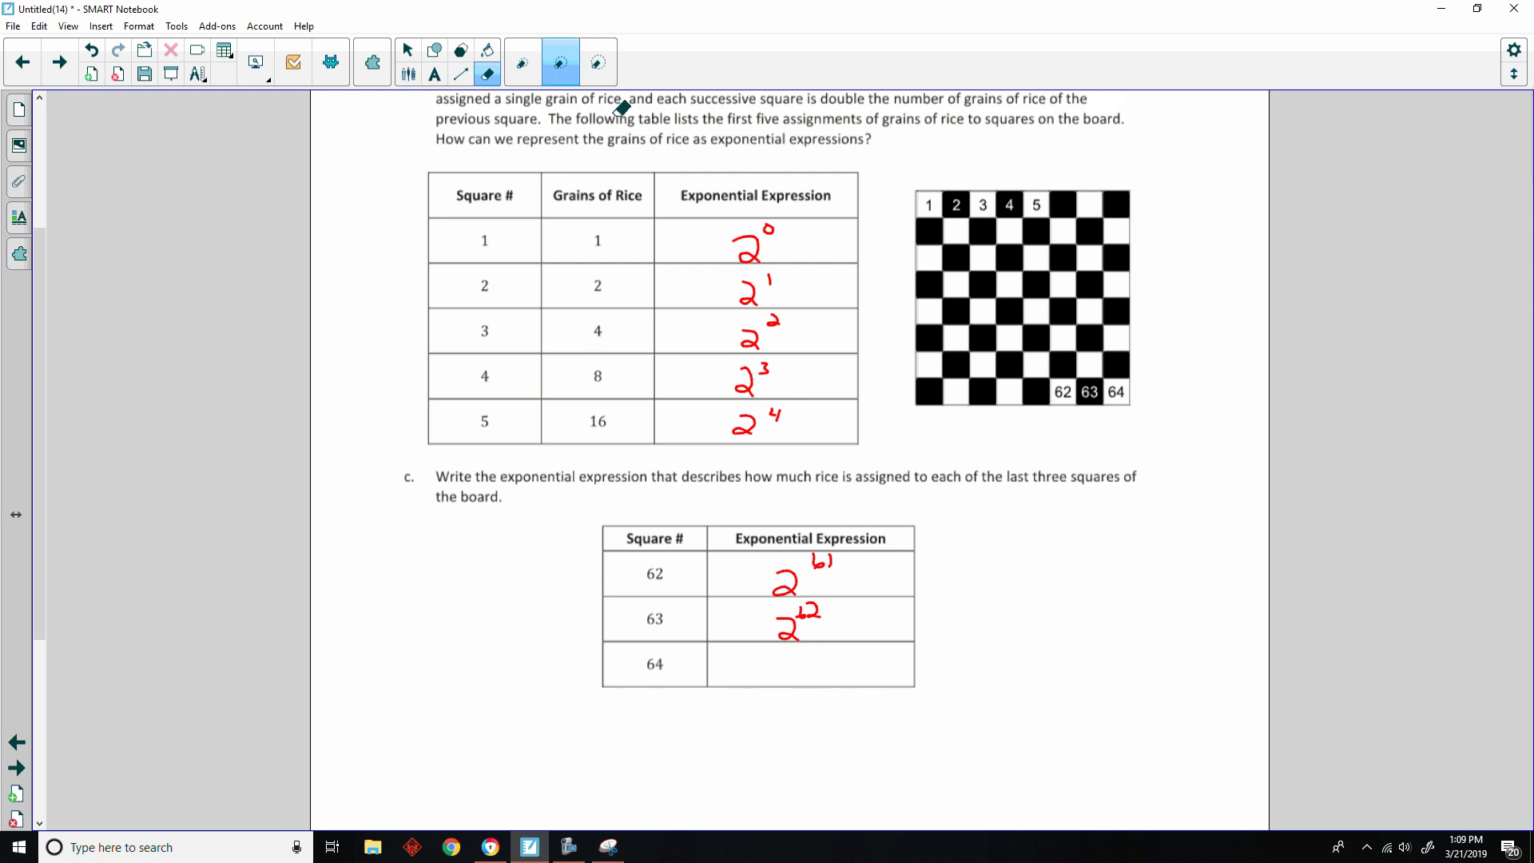
{"action": "left_click", "coordinate": [408, 74]}
{"action": "mouse_move", "coordinate": [774, 662]}
{"action": "left_mouse_down"}
{"action": "mouse_move", "coordinate": [800, 684]}
{"action": "mouse_move", "coordinate": [806, 657]}
{"action": "mouse_move", "coordinate": [826, 664]}
{"action": "left_mouse_up"}
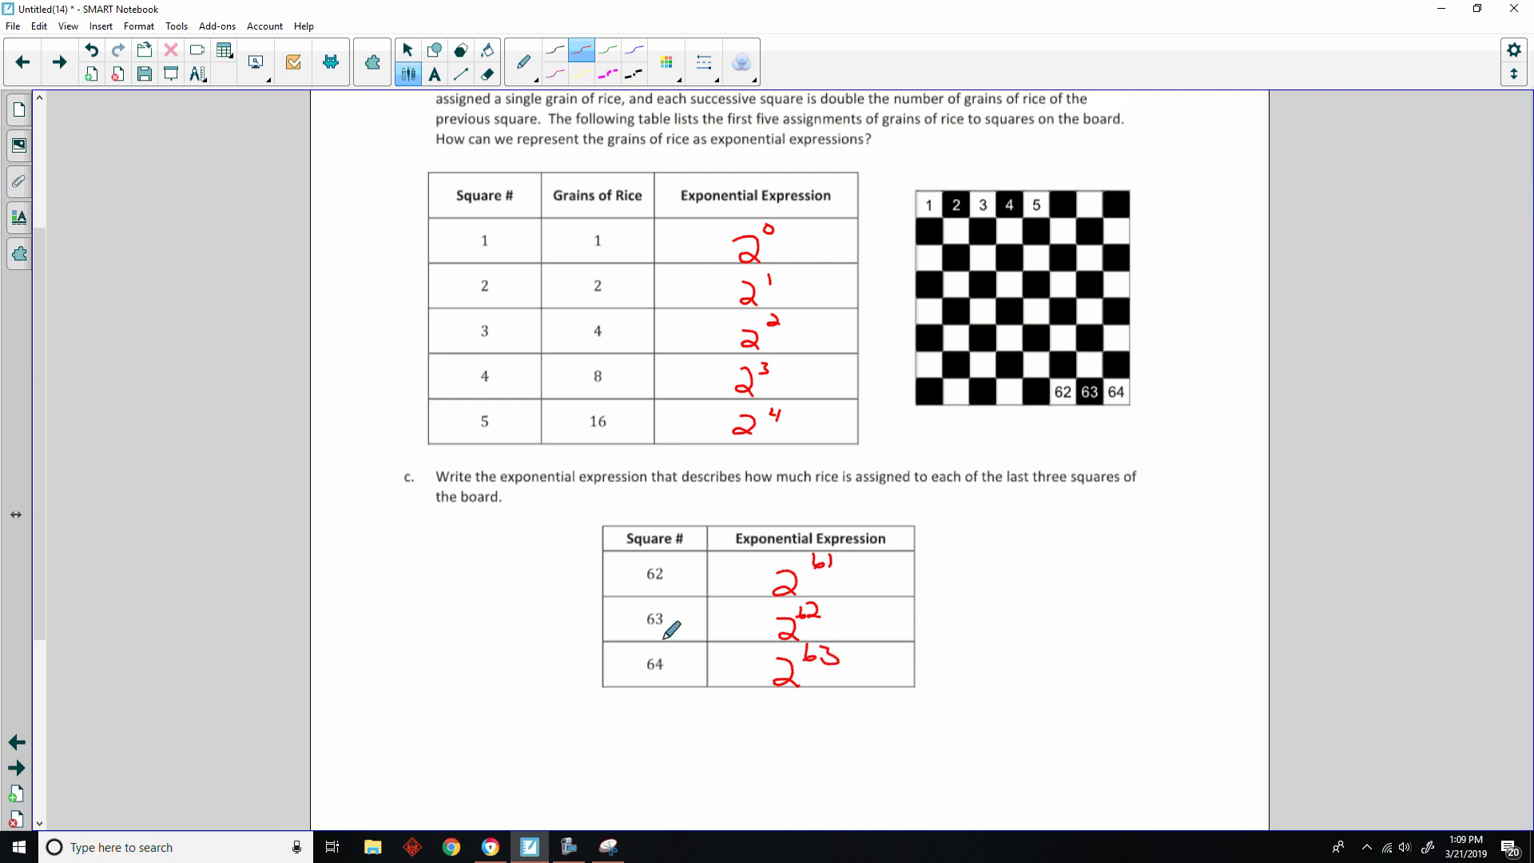
- Move to the Example 2 page and write −4 in the f(n)=2n table's n = −2 row
{"action": "left_click", "coordinate": [17, 768]}
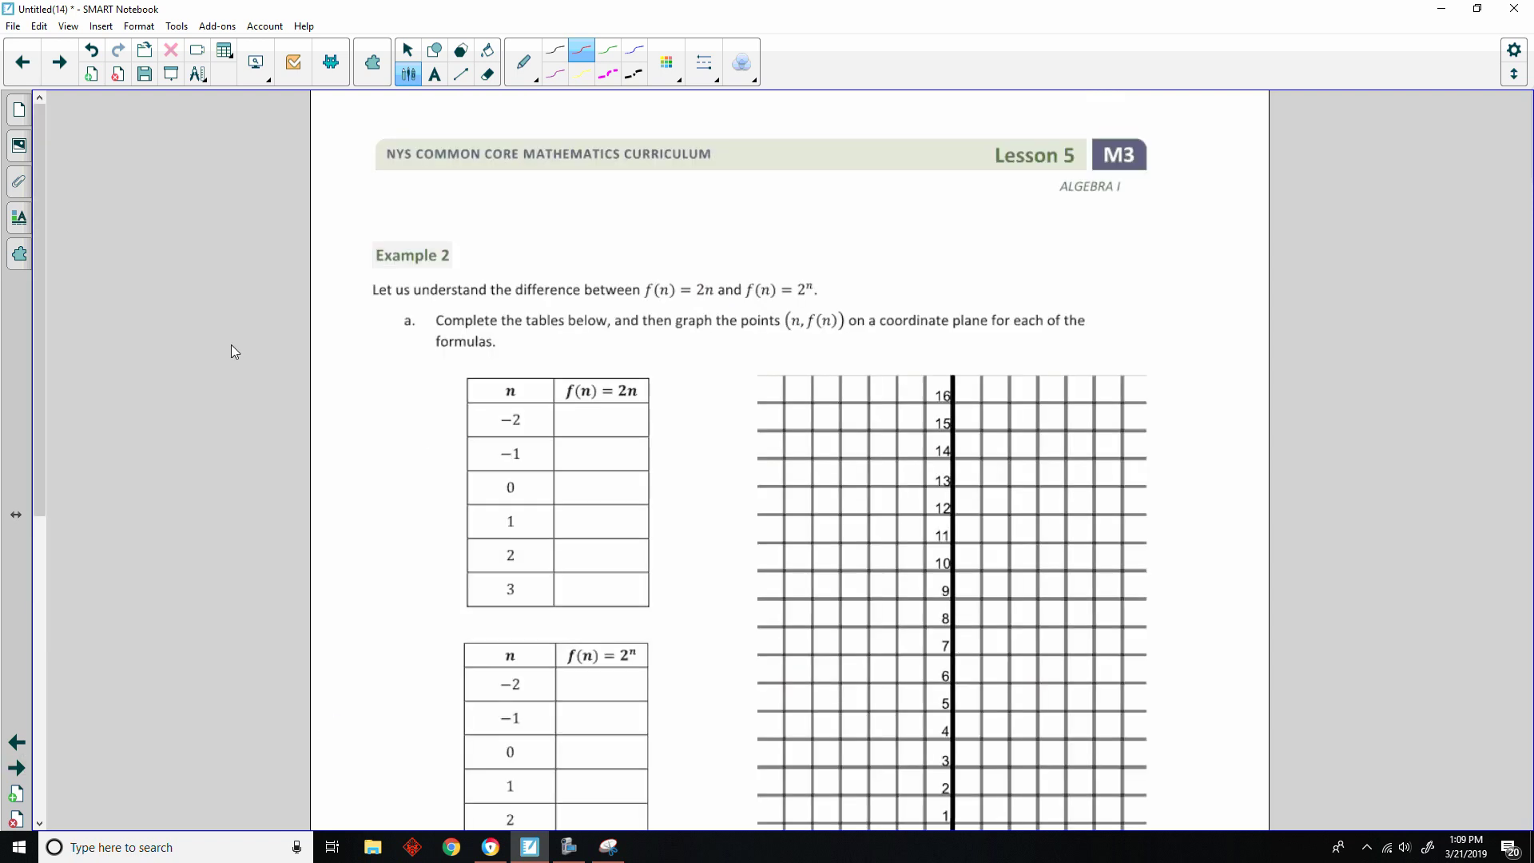
{"action": "left_click_drag", "start_coordinate": [40, 317], "coordinate": [38, 415]}
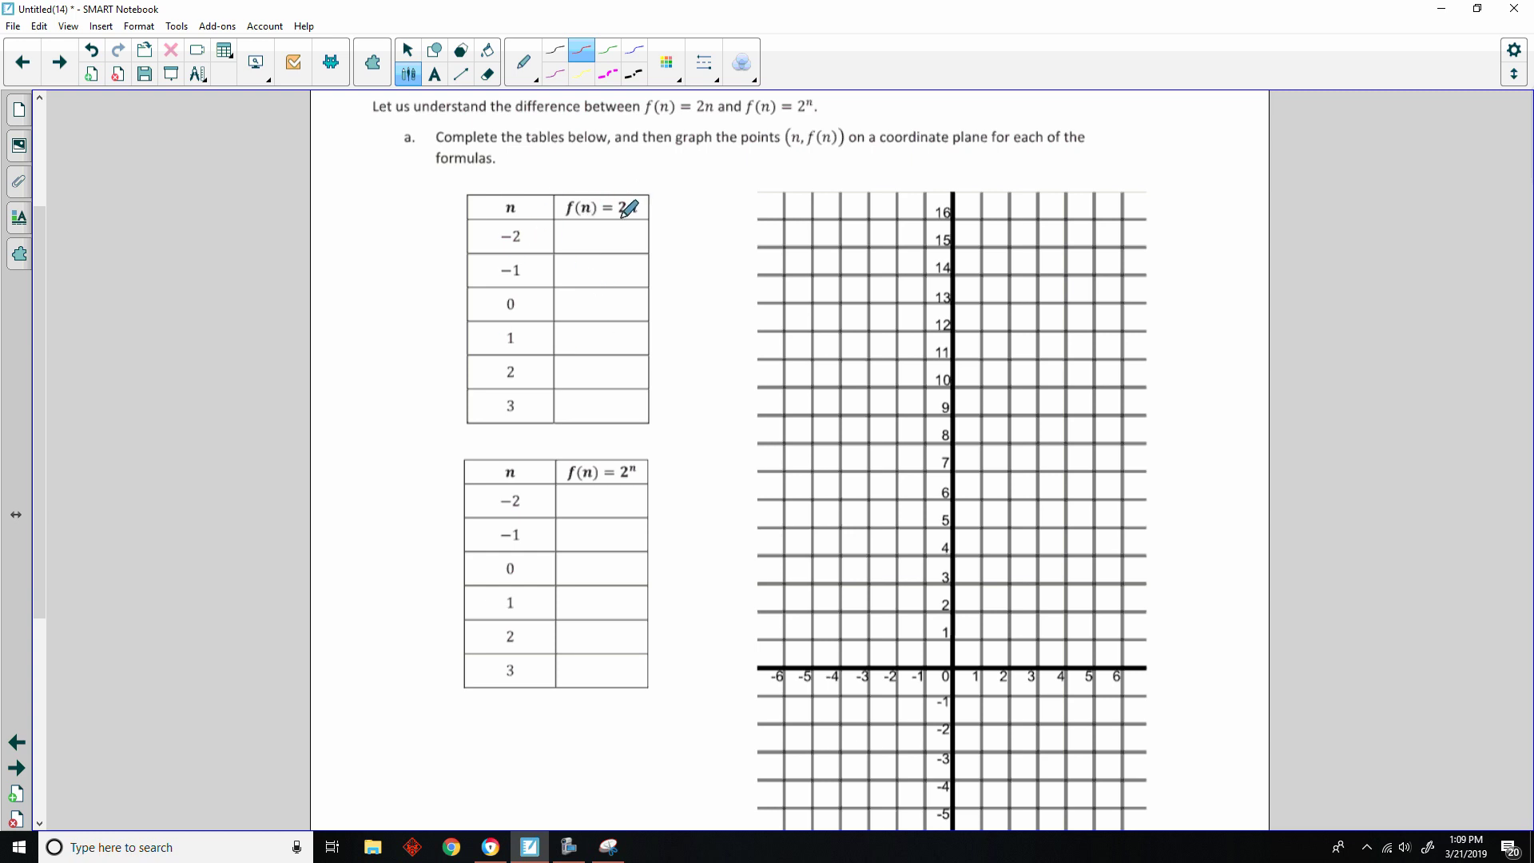
{"action": "left_click_drag", "start_coordinate": [578, 236], "coordinate": [621, 240]}
{"action": "mouse_move", "coordinate": [614, 229]}
{"action": "left_mouse_down"}
{"action": "mouse_move", "coordinate": [604, 281]}
{"action": "mouse_move", "coordinate": [628, 281]}
{"action": "mouse_move", "coordinate": [596, 300]}
{"action": "mouse_move", "coordinate": [605, 314]}
{"action": "mouse_move", "coordinate": [615, 300]}
{"action": "mouse_move", "coordinate": [600, 303]}
{"action": "mouse_move", "coordinate": [606, 413]}
{"action": "left_mouse_up"}
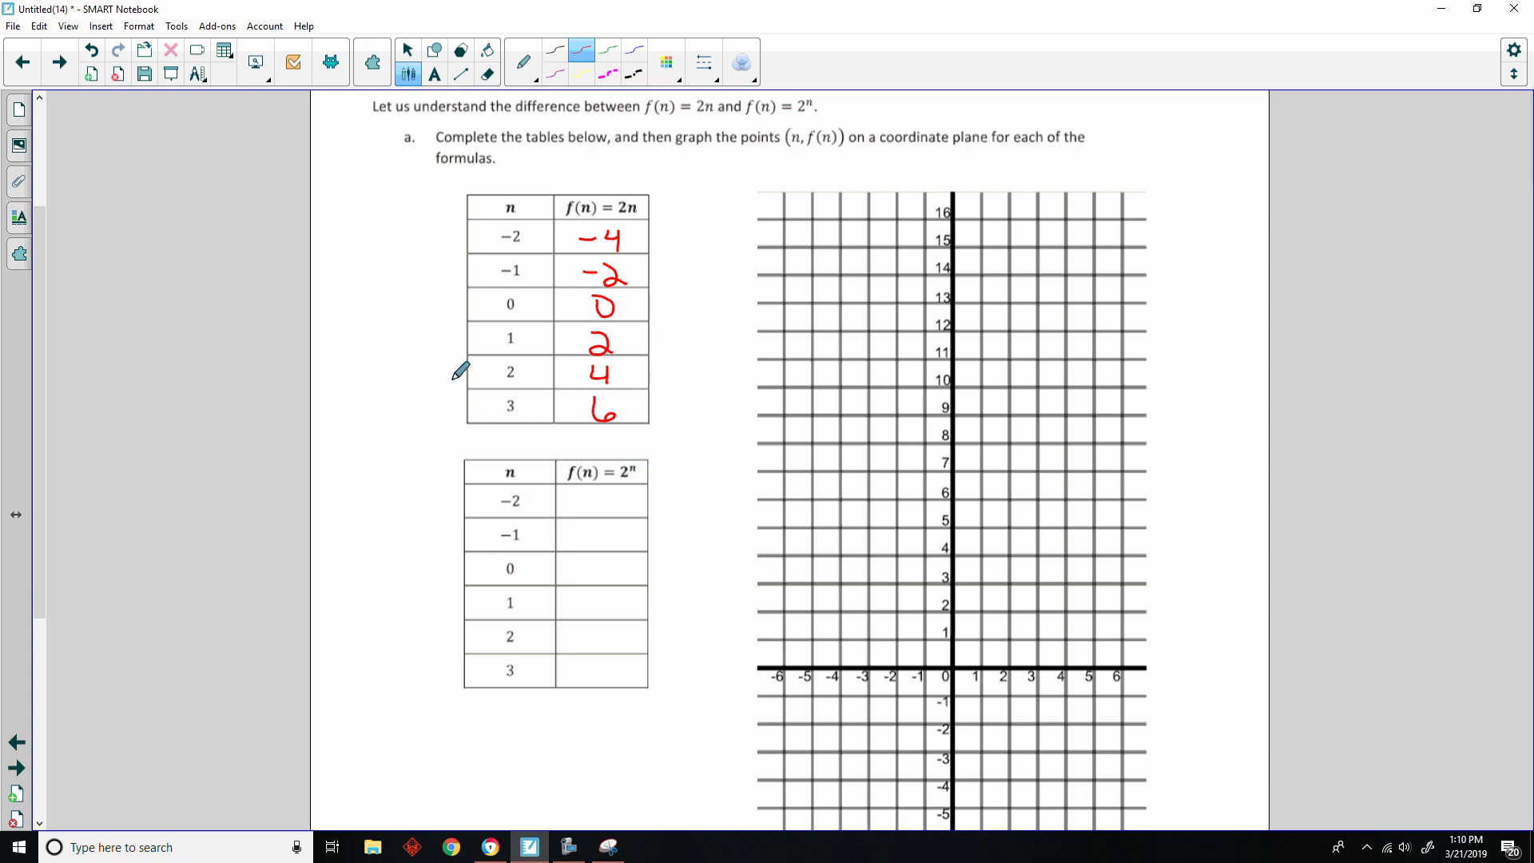
- Handwrite the note 2⁻² = 1/2² in the left margin
{"action": "mouse_move", "coordinate": [349, 351]}
{"action": "left_mouse_down"}
{"action": "mouse_move", "coordinate": [382, 377]}
{"action": "mouse_move", "coordinate": [389, 329]}
{"action": "mouse_move", "coordinate": [417, 355]}
{"action": "left_mouse_up"}
{"action": "mouse_move", "coordinate": [401, 365]}
{"action": "left_mouse_down"}
{"action": "mouse_move", "coordinate": [461, 355]}
{"action": "mouse_move", "coordinate": [426, 393]}
{"action": "mouse_move", "coordinate": [457, 374]}
{"action": "left_mouse_up"}
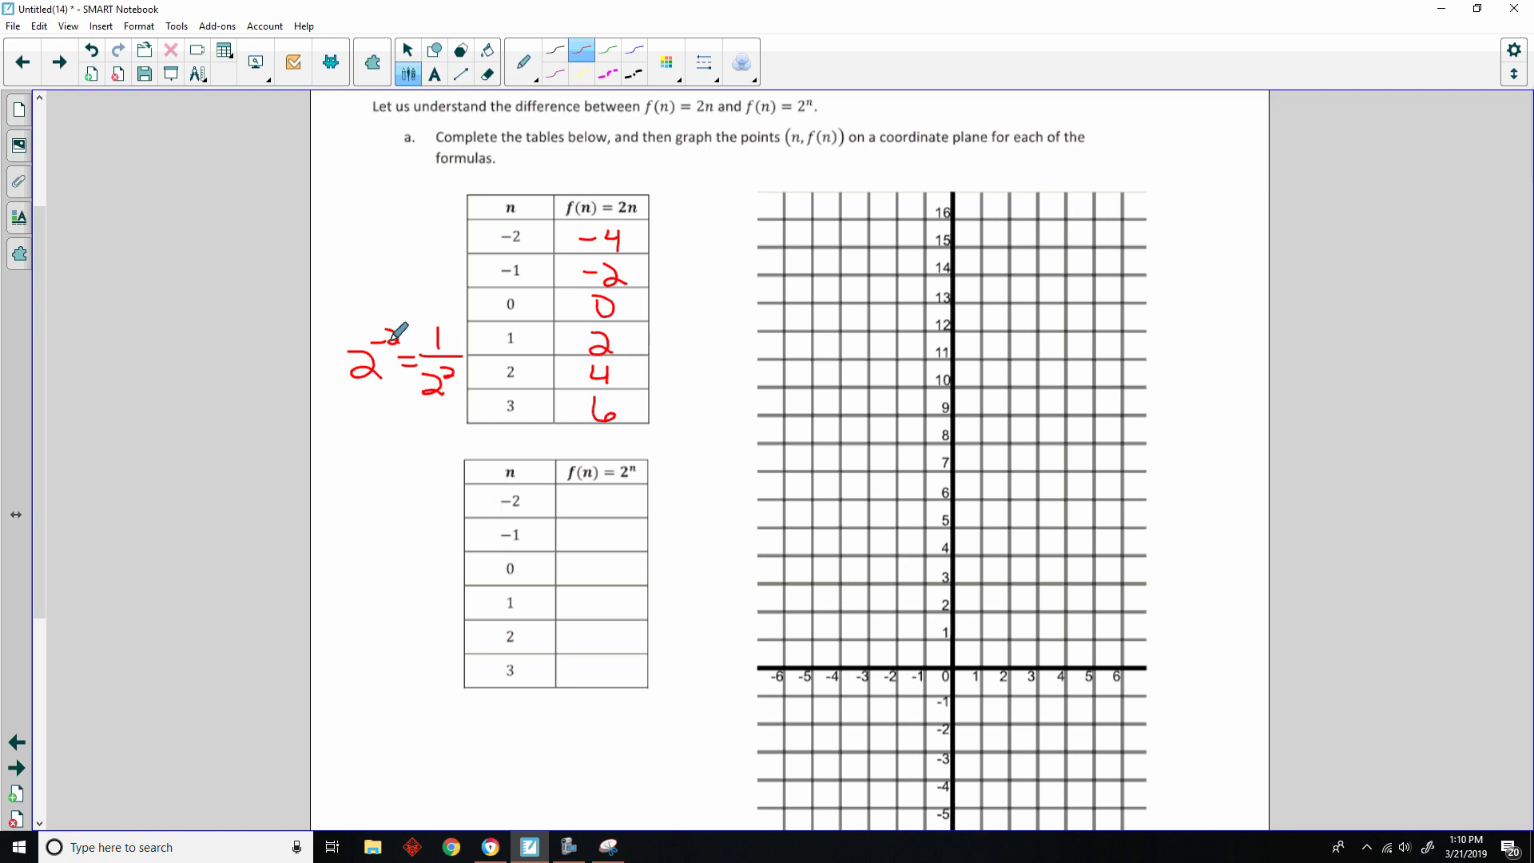
{"action": "mouse_move", "coordinate": [352, 389]}
{"action": "left_mouse_down"}
{"action": "mouse_move", "coordinate": [394, 387]}
{"action": "mouse_move", "coordinate": [372, 413]}
{"action": "left_mouse_up"}
- Fill the f(n)=2ⁿ table with 1/4, 1/2, 2, 4, erasing the wrong n = 3 value
{"action": "mouse_move", "coordinate": [587, 501]}
{"action": "left_mouse_down"}
{"action": "mouse_move", "coordinate": [616, 500]}
{"action": "mouse_move", "coordinate": [615, 519]}
{"action": "left_mouse_up"}
{"action": "mouse_move", "coordinate": [585, 536]}
{"action": "left_mouse_down"}
{"action": "mouse_move", "coordinate": [607, 534]}
{"action": "mouse_move", "coordinate": [613, 551]}
{"action": "mouse_move", "coordinate": [601, 584]}
{"action": "left_mouse_up"}
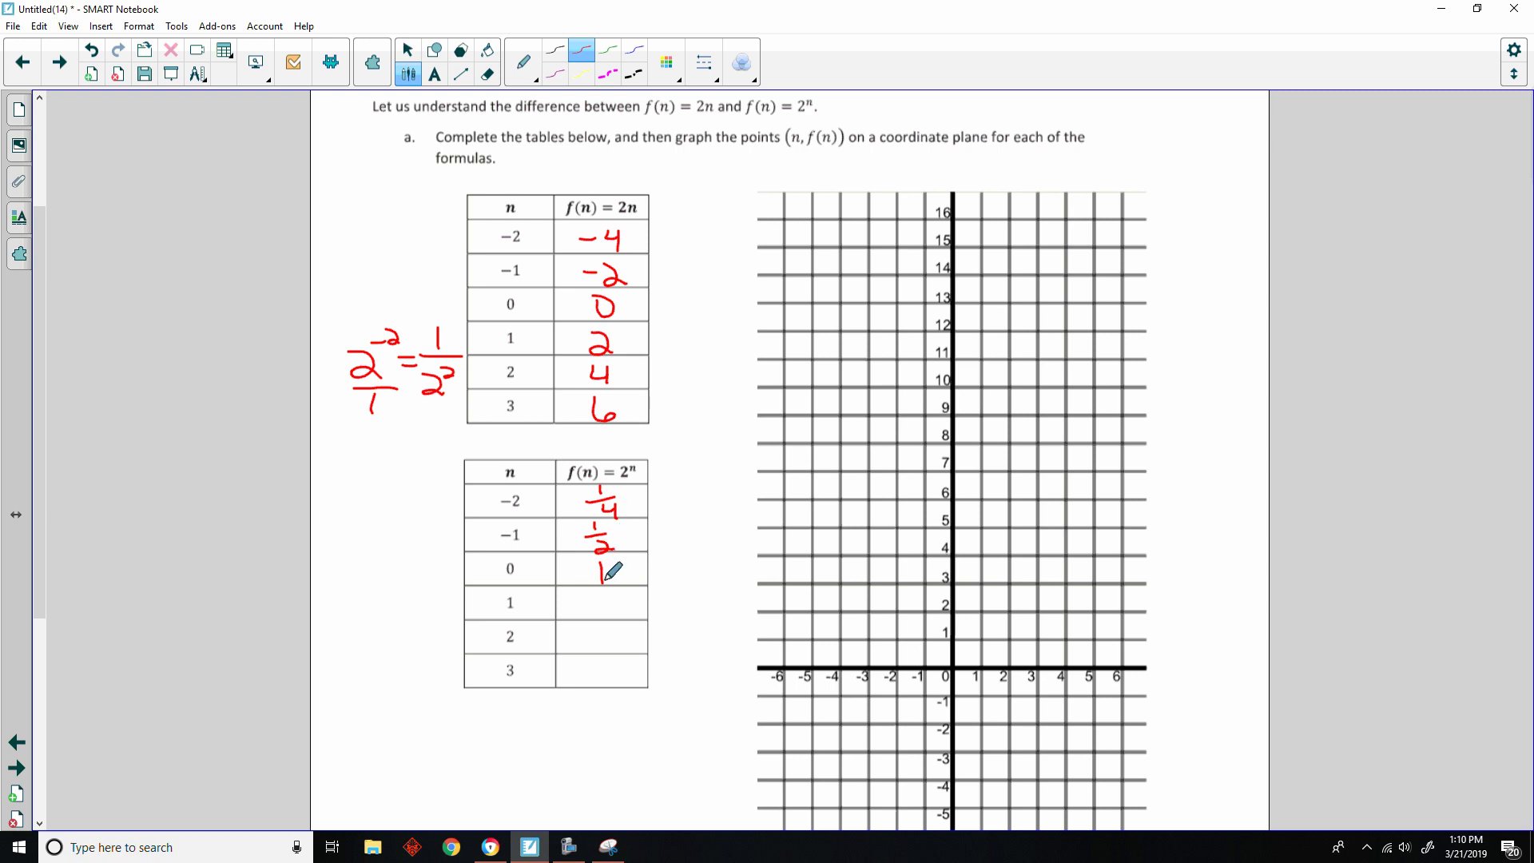
{"action": "left_click_drag", "start_coordinate": [590, 597], "coordinate": [617, 617]}
{"action": "mouse_move", "coordinate": [592, 628]}
{"action": "left_mouse_down"}
{"action": "mouse_move", "coordinate": [591, 663]}
{"action": "mouse_move", "coordinate": [606, 663]}
{"action": "mouse_move", "coordinate": [614, 703]}
{"action": "mouse_move", "coordinate": [604, 661]}
{"action": "left_mouse_up"}
{"action": "left_click", "coordinate": [487, 74]}
{"action": "left_click", "coordinate": [408, 74]}
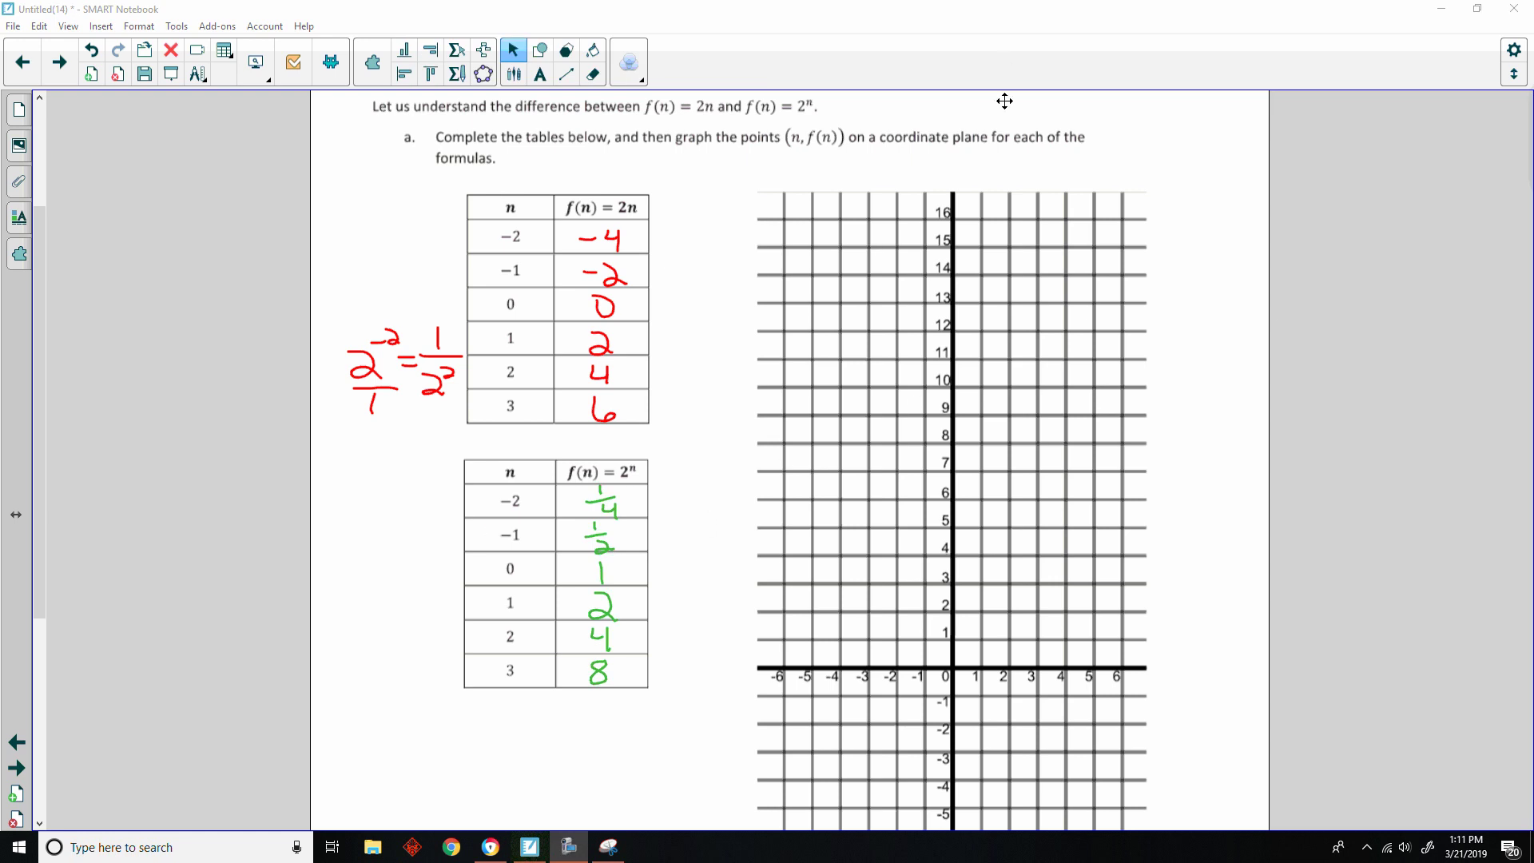
- Plot the point (−2, −4) on the grid and tick −4 in the first table
{"action": "left_click", "coordinate": [539, 74]}
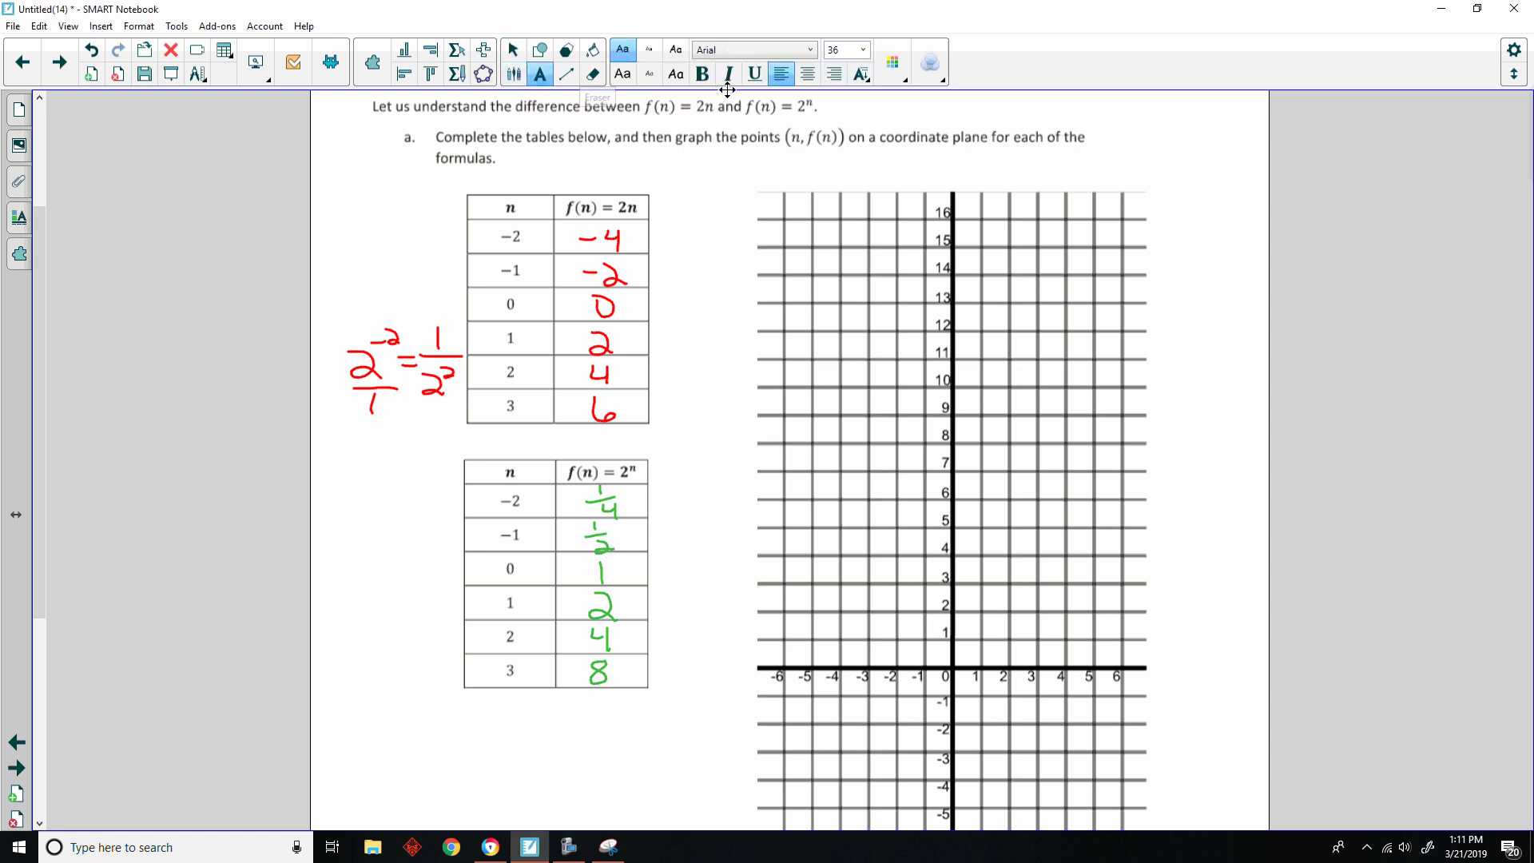
{"action": "left_click", "coordinate": [514, 75]}
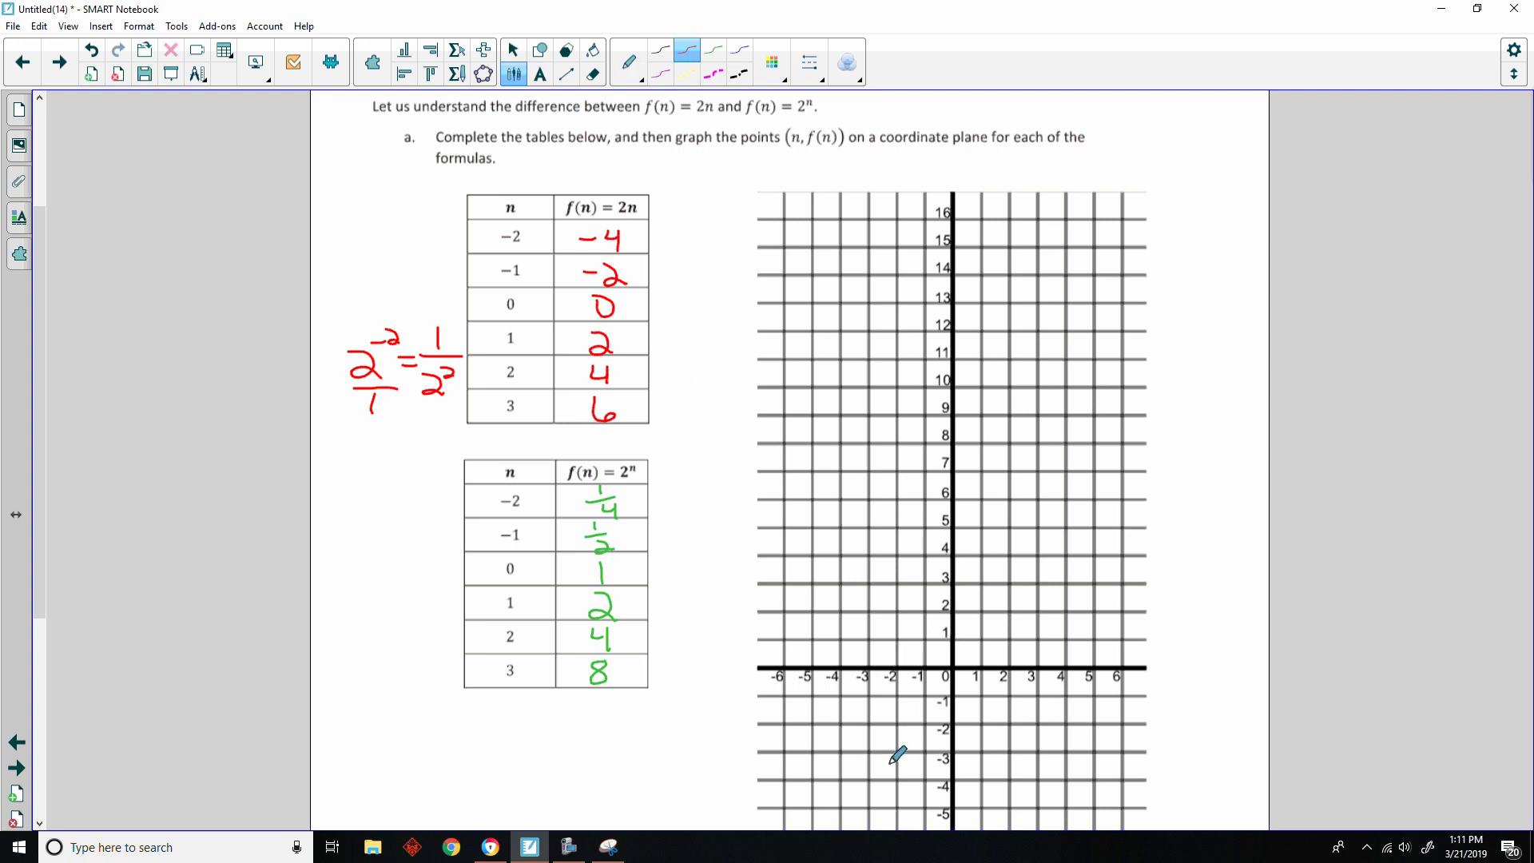
{"action": "left_click_drag", "start_coordinate": [896, 778], "coordinate": [897, 779]}
{"action": "left_click_drag", "start_coordinate": [650, 232], "coordinate": [675, 228]}
- Insert a ruler from Measurement Tools and align it diagonally with the red points
{"action": "left_click", "coordinate": [197, 74]}
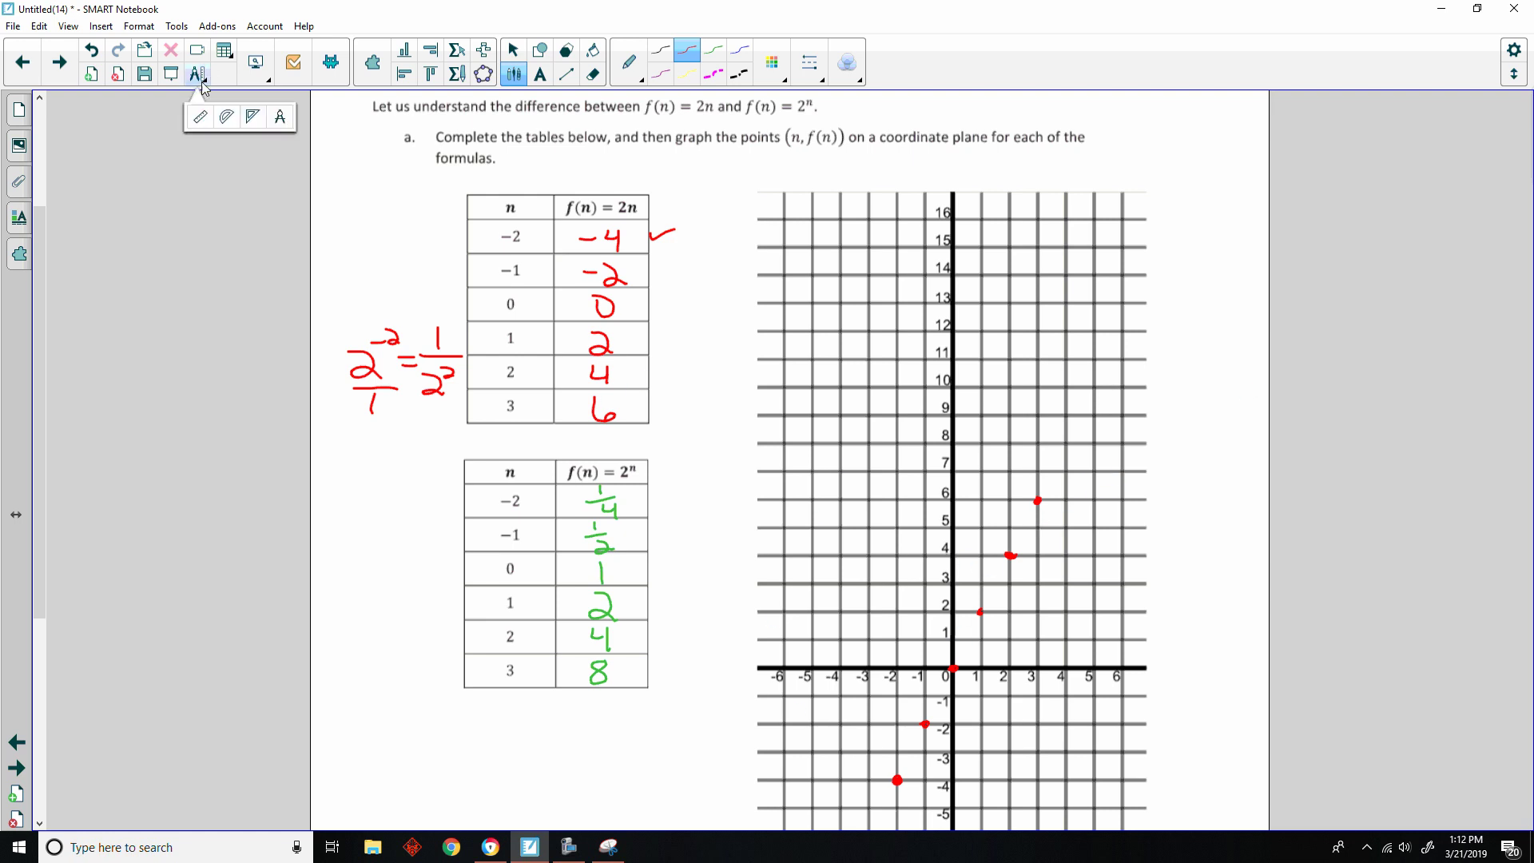
{"action": "left_click", "coordinate": [210, 125]}
{"action": "left_click_drag", "start_coordinate": [38, 321], "coordinate": [181, 242]}
{"action": "left_click_drag", "start_coordinate": [685, 168], "coordinate": [1017, 681]}
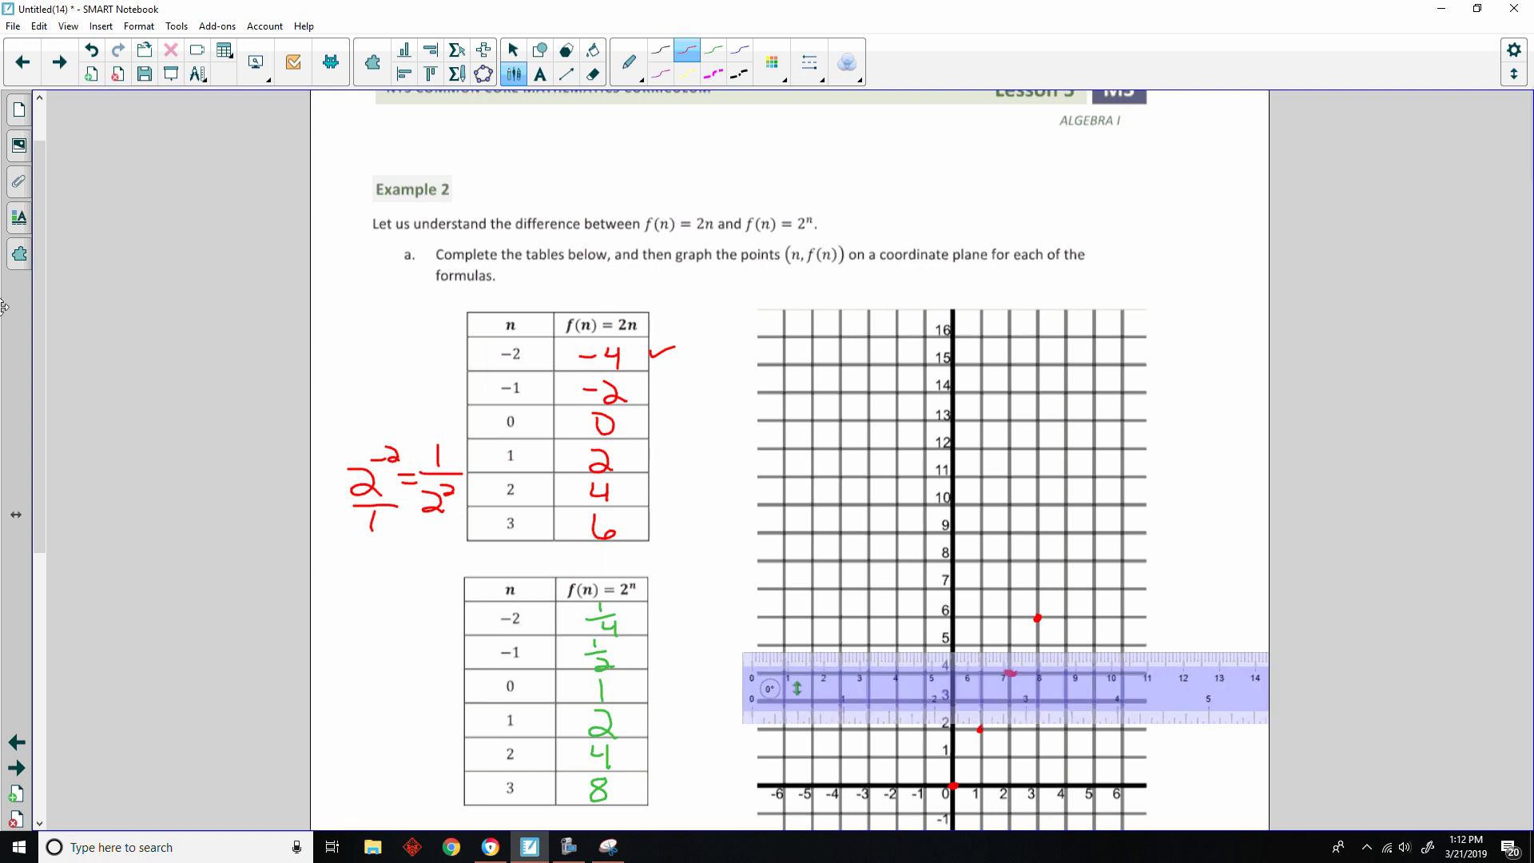
{"action": "left_click_drag", "start_coordinate": [36, 281], "coordinate": [35, 482]}
{"action": "left_click_drag", "start_coordinate": [907, 353], "coordinate": [1003, 592]}
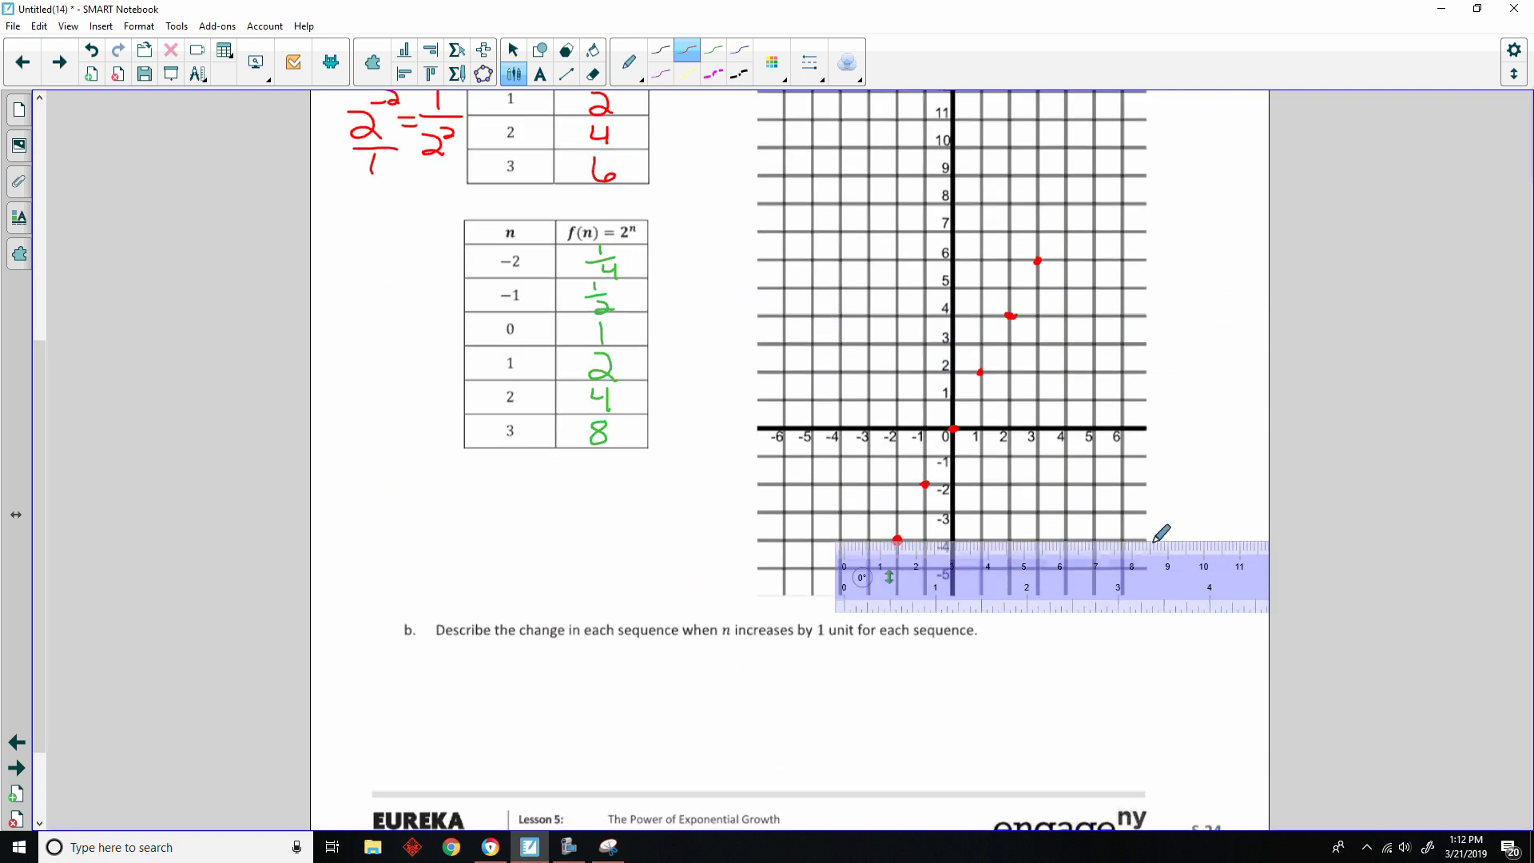
{"action": "left_click_drag", "start_coordinate": [1155, 544], "coordinate": [1188, 103]}
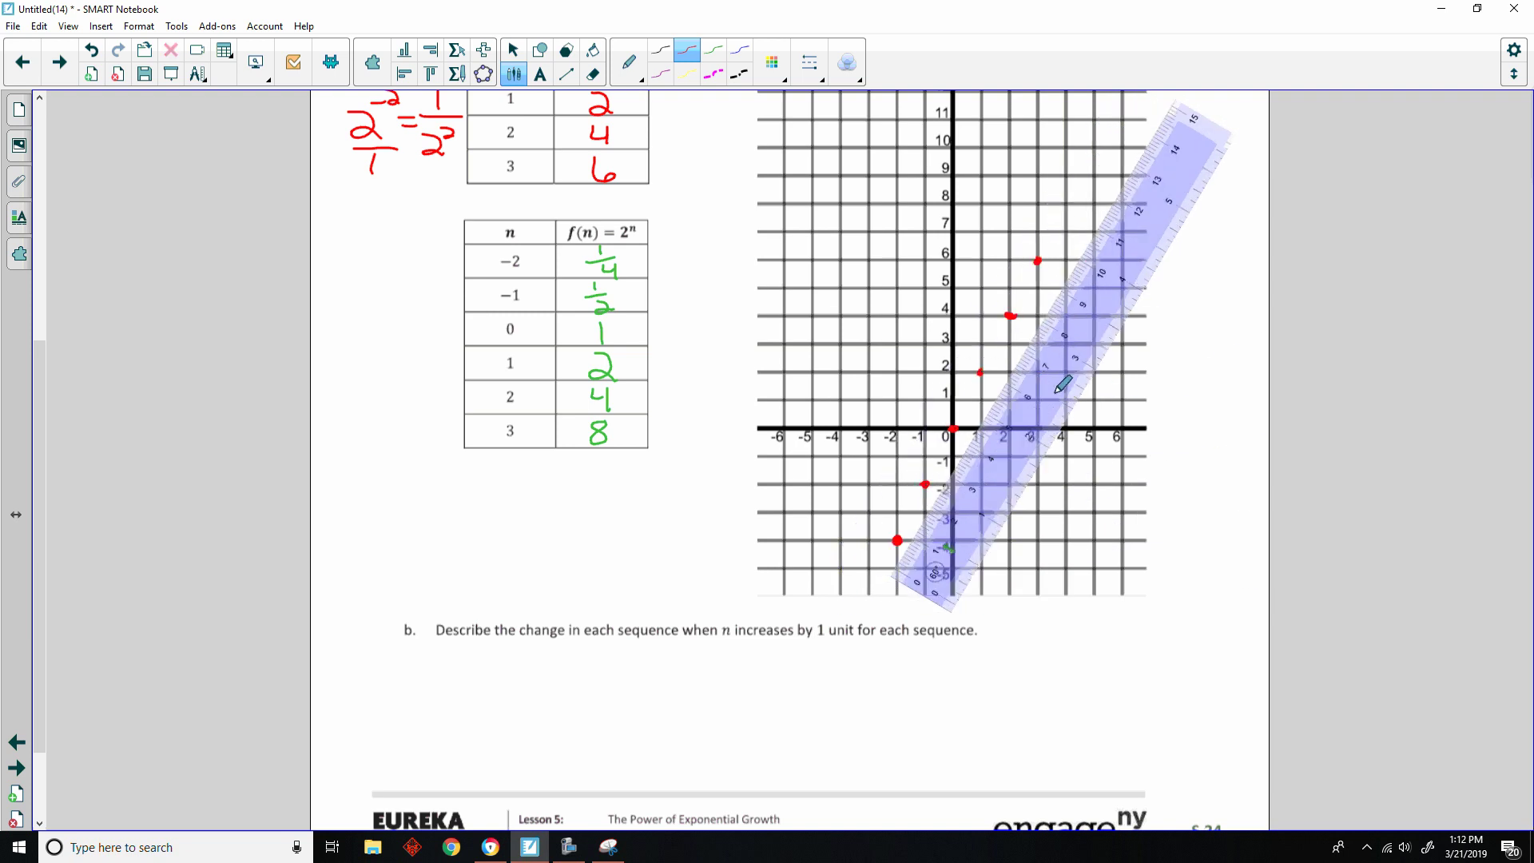
{"action": "left_click_drag", "start_coordinate": [1067, 382], "coordinate": [1040, 381]}
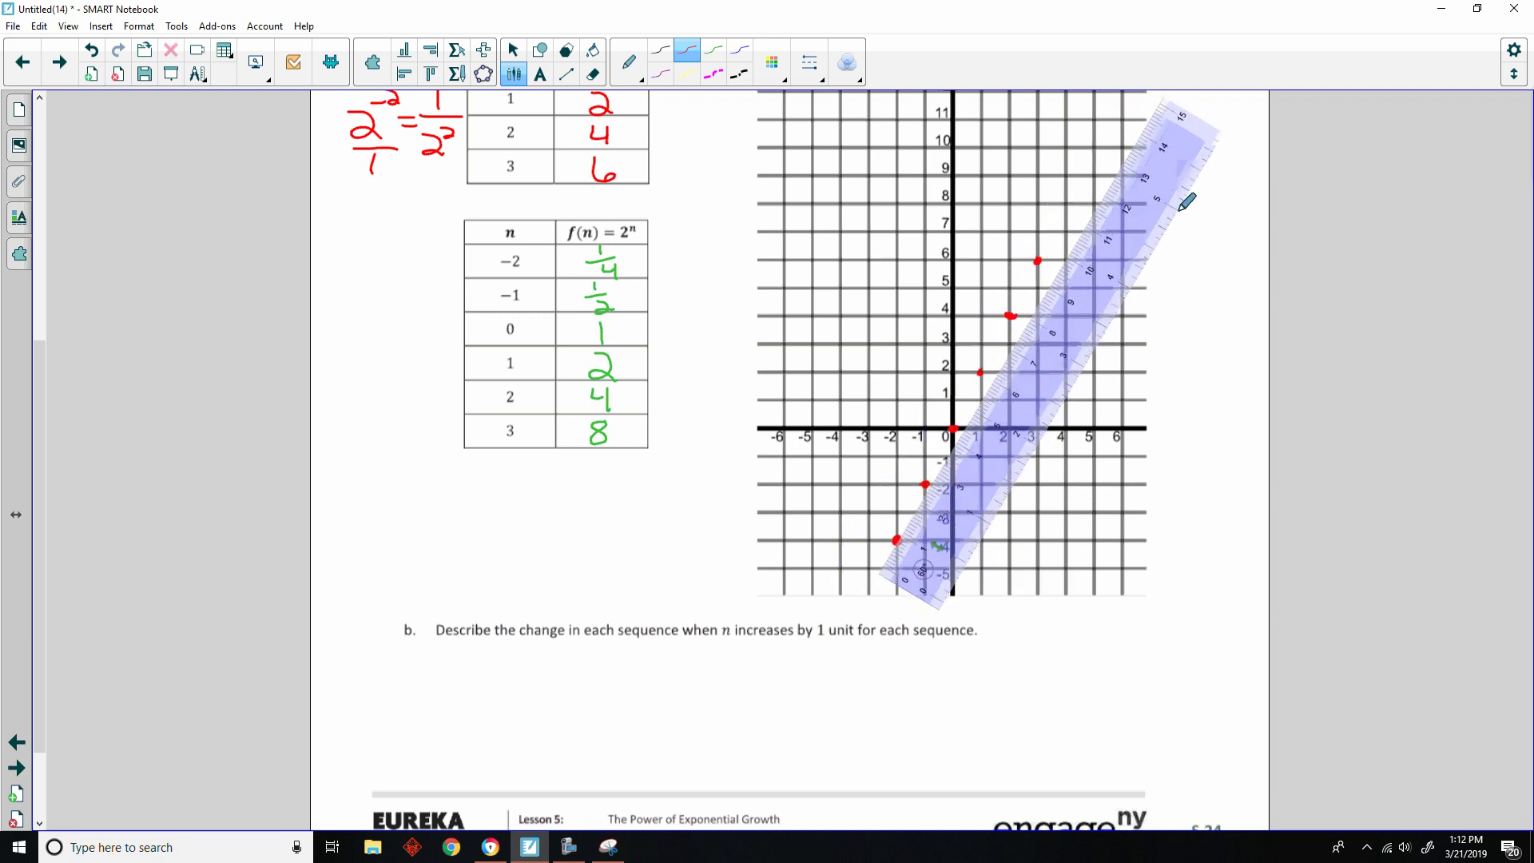
{"action": "left_click_drag", "start_coordinate": [1139, 169], "coordinate": [1109, 158]}
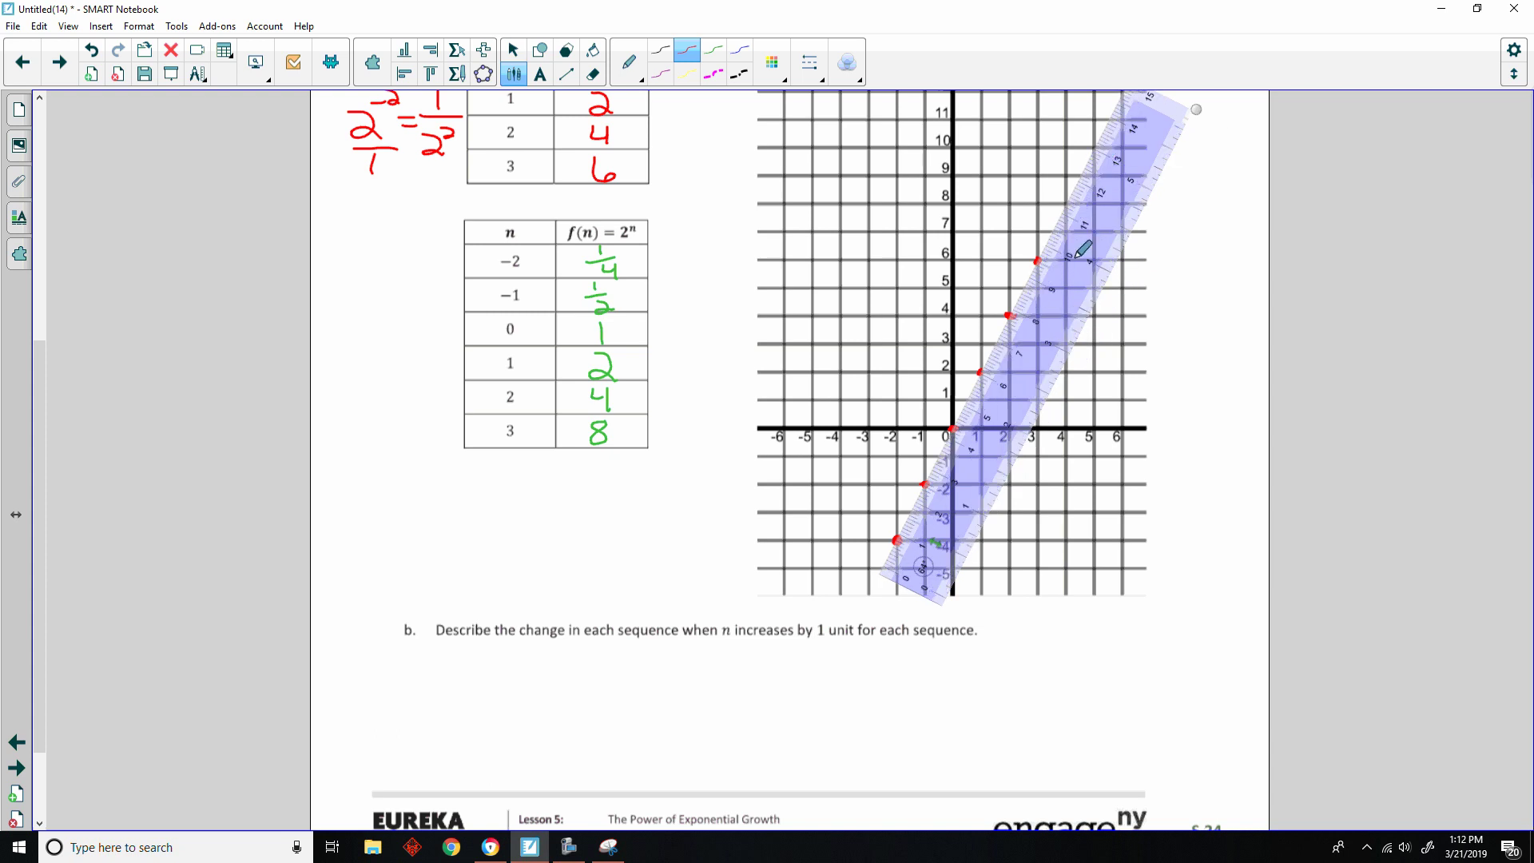
- Rule a straight red line through the points, then move the ruler off the graph
{"action": "mouse_move", "coordinate": [885, 565]}
{"action": "left_mouse_down"}
{"action": "mouse_move", "coordinate": [934, 465]}
{"action": "mouse_move", "coordinate": [1267, 189]}
{"action": "mouse_move", "coordinate": [1143, 244]}
{"action": "left_mouse_up"}
{"action": "left_click_drag", "start_coordinate": [1077, 279], "coordinate": [1394, 500]}
{"action": "left_click_drag", "start_coordinate": [35, 404], "coordinate": [40, 316]}
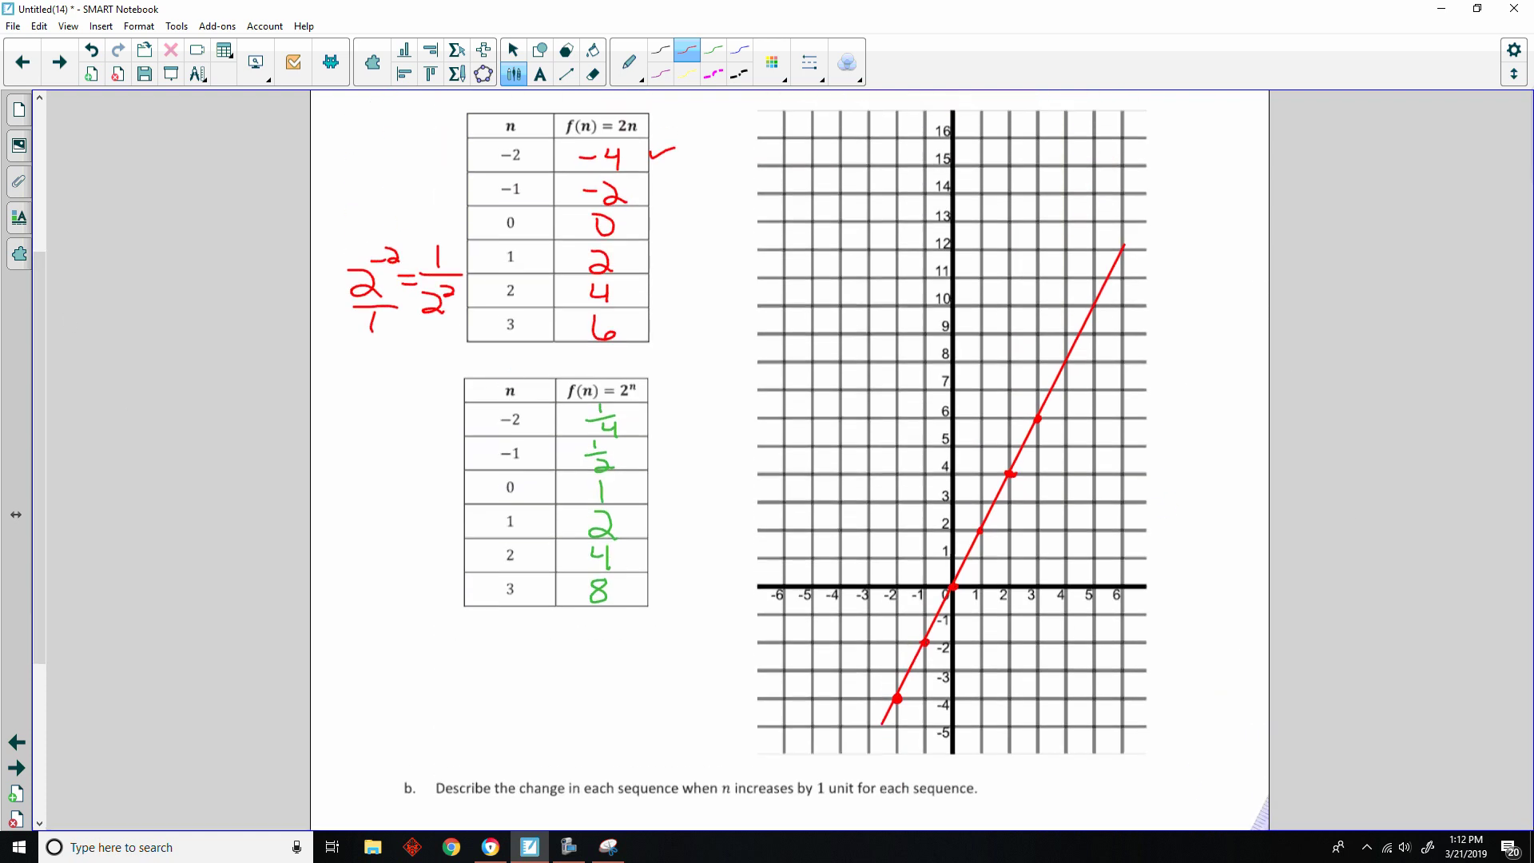
- Mark green 2ⁿ points such as (−2, 1/4), (−1, 1/2), (0, 1) on the grid
{"action": "left_click", "coordinate": [713, 52]}
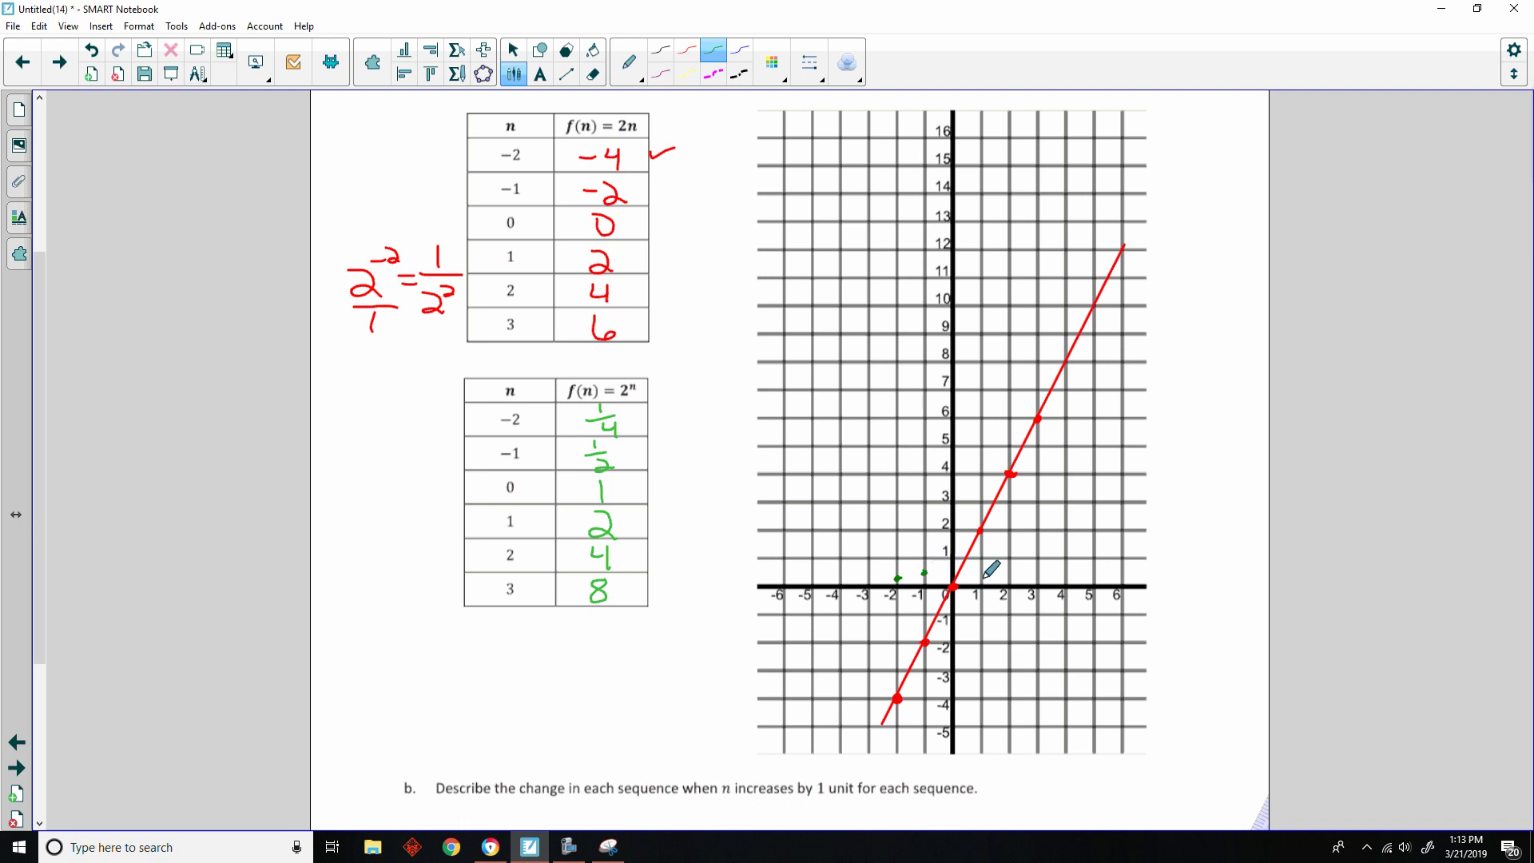
{"action": "left_click", "coordinate": [953, 585]}
- Plot (3, 8) in green and sketch a curve, then undo that curve
{"action": "left_click", "coordinate": [1036, 362]}
{"action": "mouse_move", "coordinate": [836, 581]}
{"action": "left_mouse_down"}
{"action": "mouse_move", "coordinate": [971, 550]}
{"action": "mouse_move", "coordinate": [1074, 383]}
{"action": "left_mouse_up"}
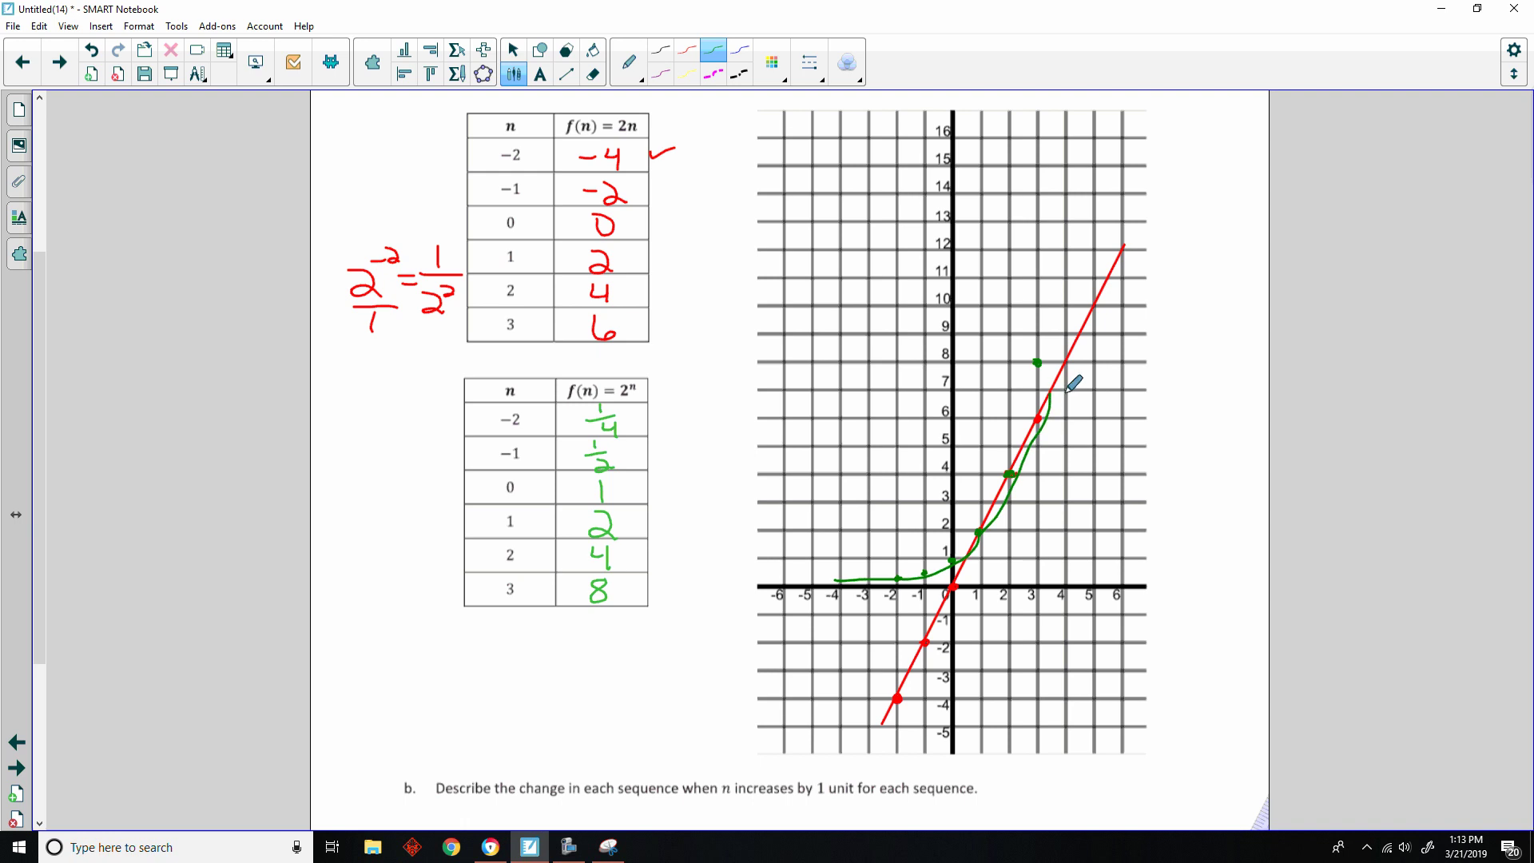
{"action": "key", "text": "ctrl+z"}
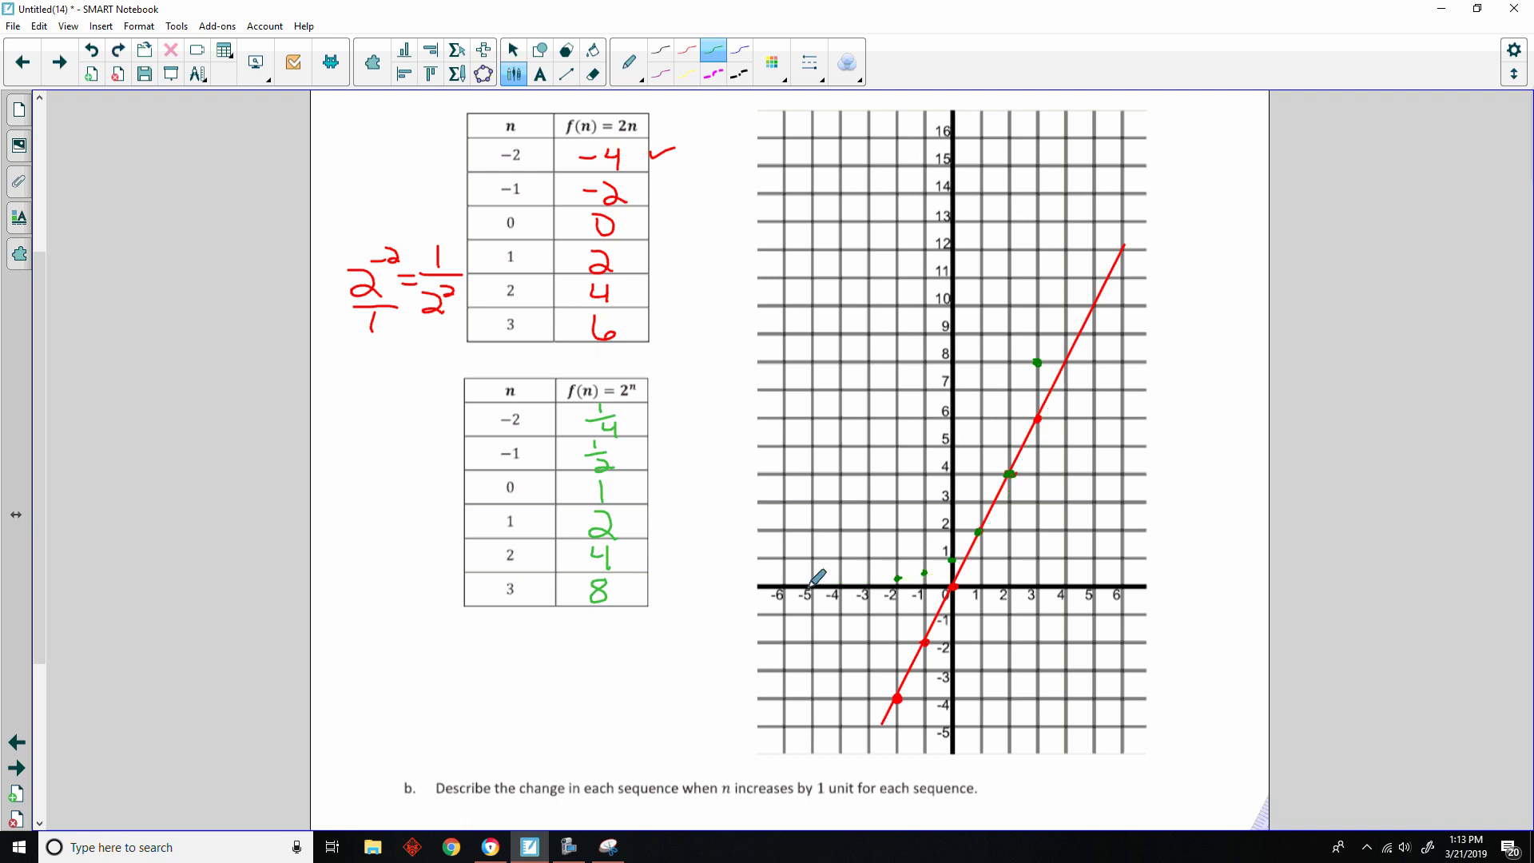
- Redraw the green 2ⁿ curve from the flat tail up to (3, 8) and erase stray marks
{"action": "left_click_drag", "start_coordinate": [809, 581], "coordinate": [931, 570]}
{"action": "left_click_drag", "start_coordinate": [1005, 503], "coordinate": [1038, 310]}
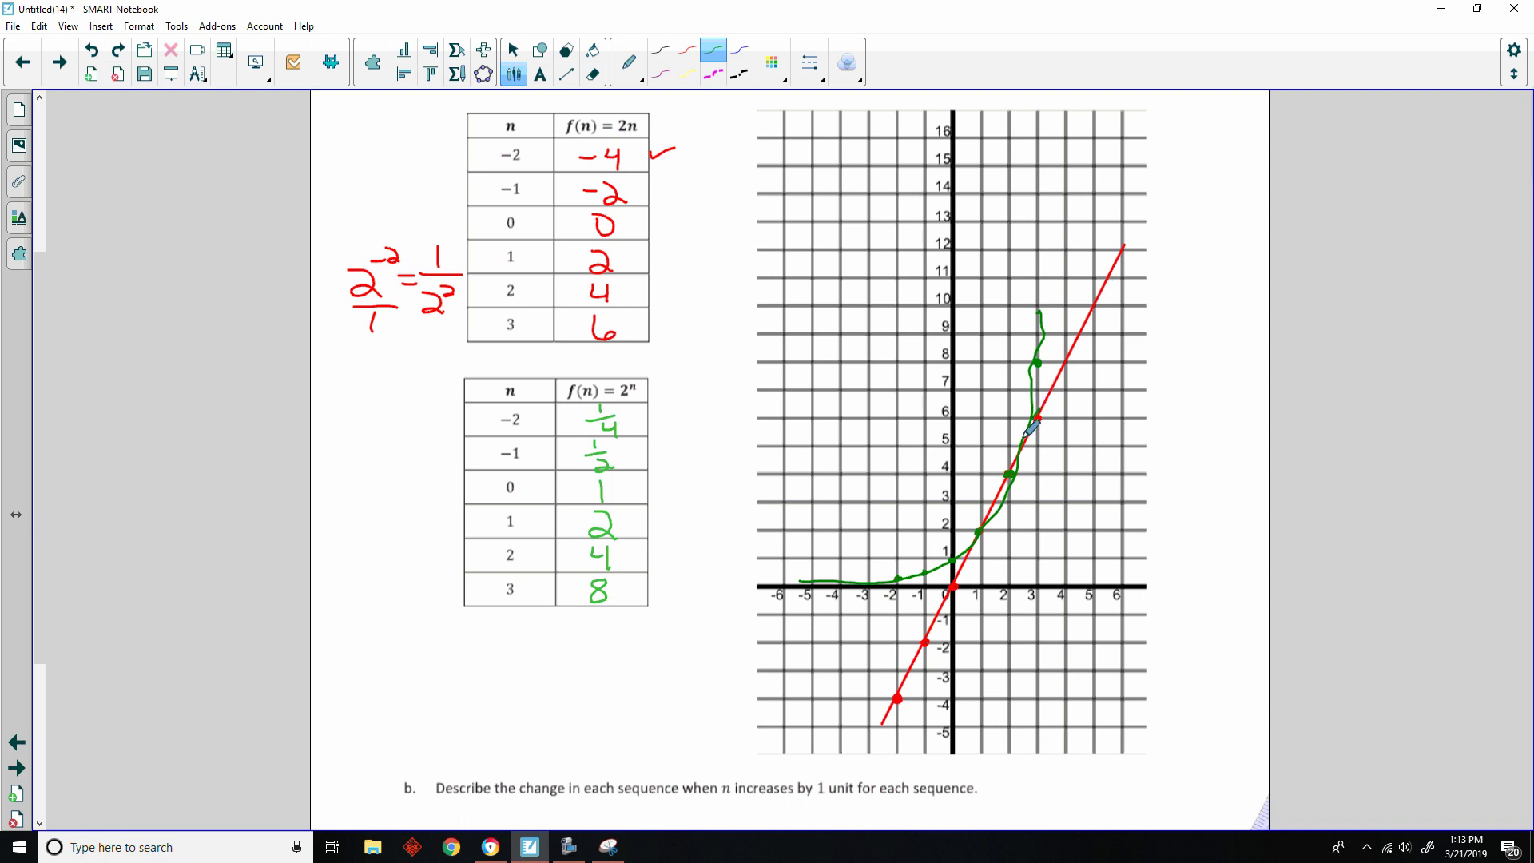
{"action": "left_click_drag", "start_coordinate": [1016, 466], "coordinate": [1040, 305]}
{"action": "left_click_drag", "start_coordinate": [989, 505], "coordinate": [1000, 487]}
{"action": "left_click", "coordinate": [592, 73]}
{"action": "left_click_drag", "start_coordinate": [1042, 311], "coordinate": [1031, 468]}
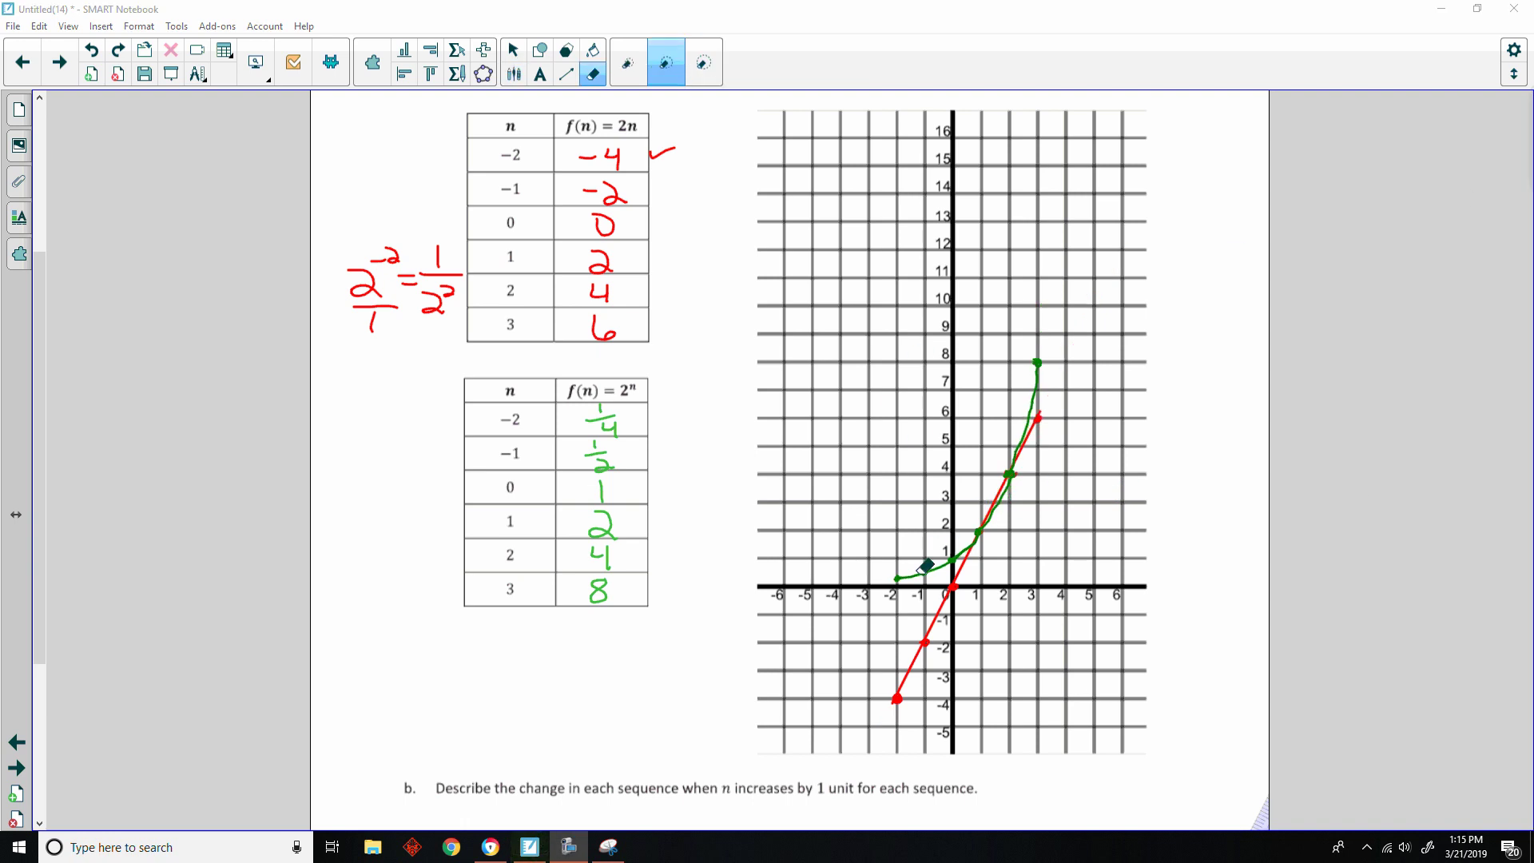
- Switch to red pen ink and scroll down to question b
{"action": "left_click", "coordinate": [514, 74]}
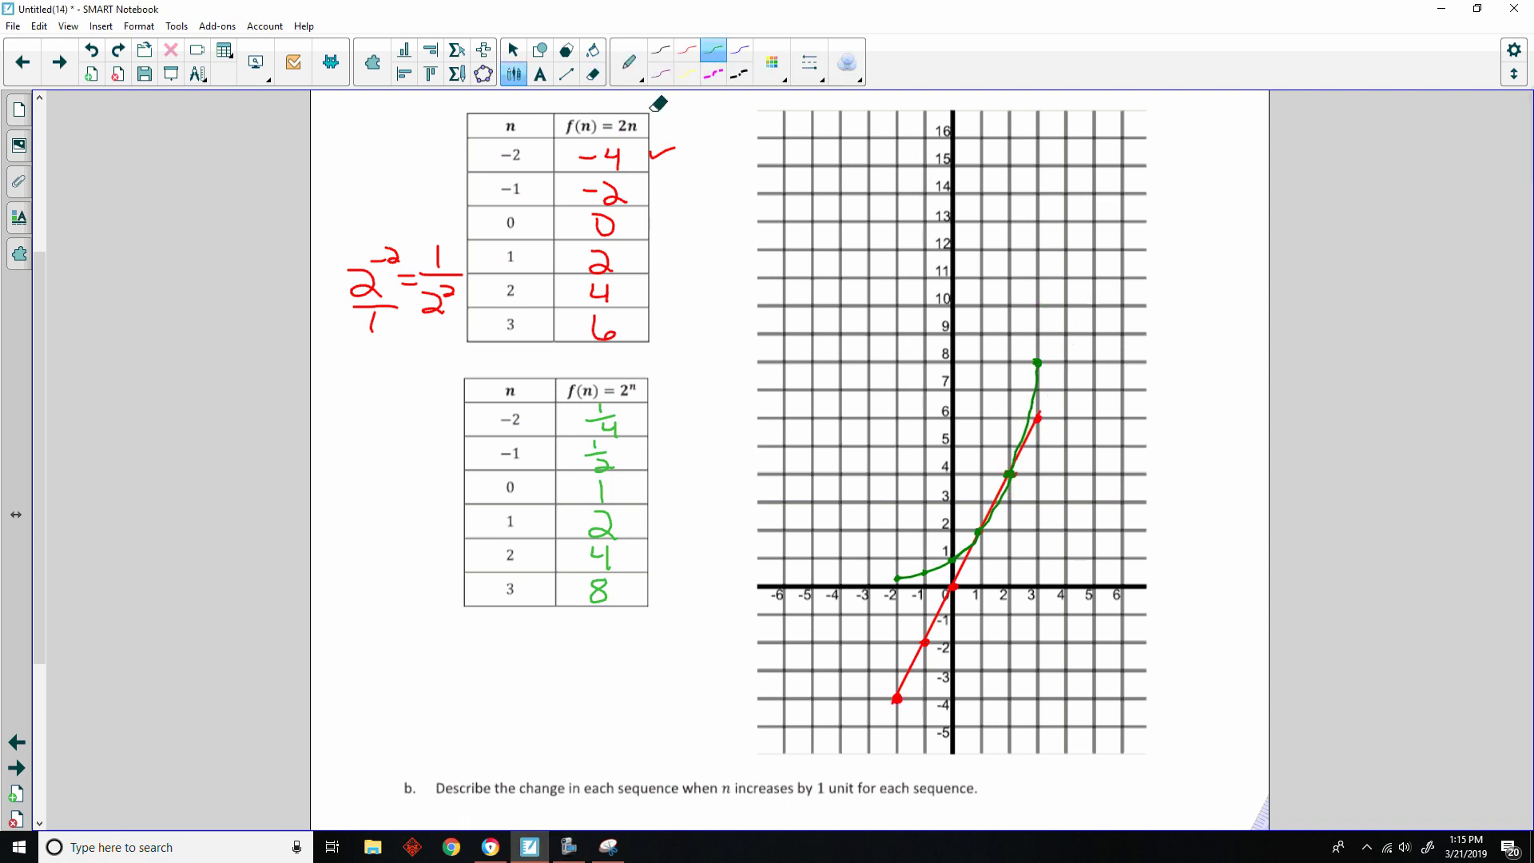
{"action": "left_click", "coordinate": [686, 49]}
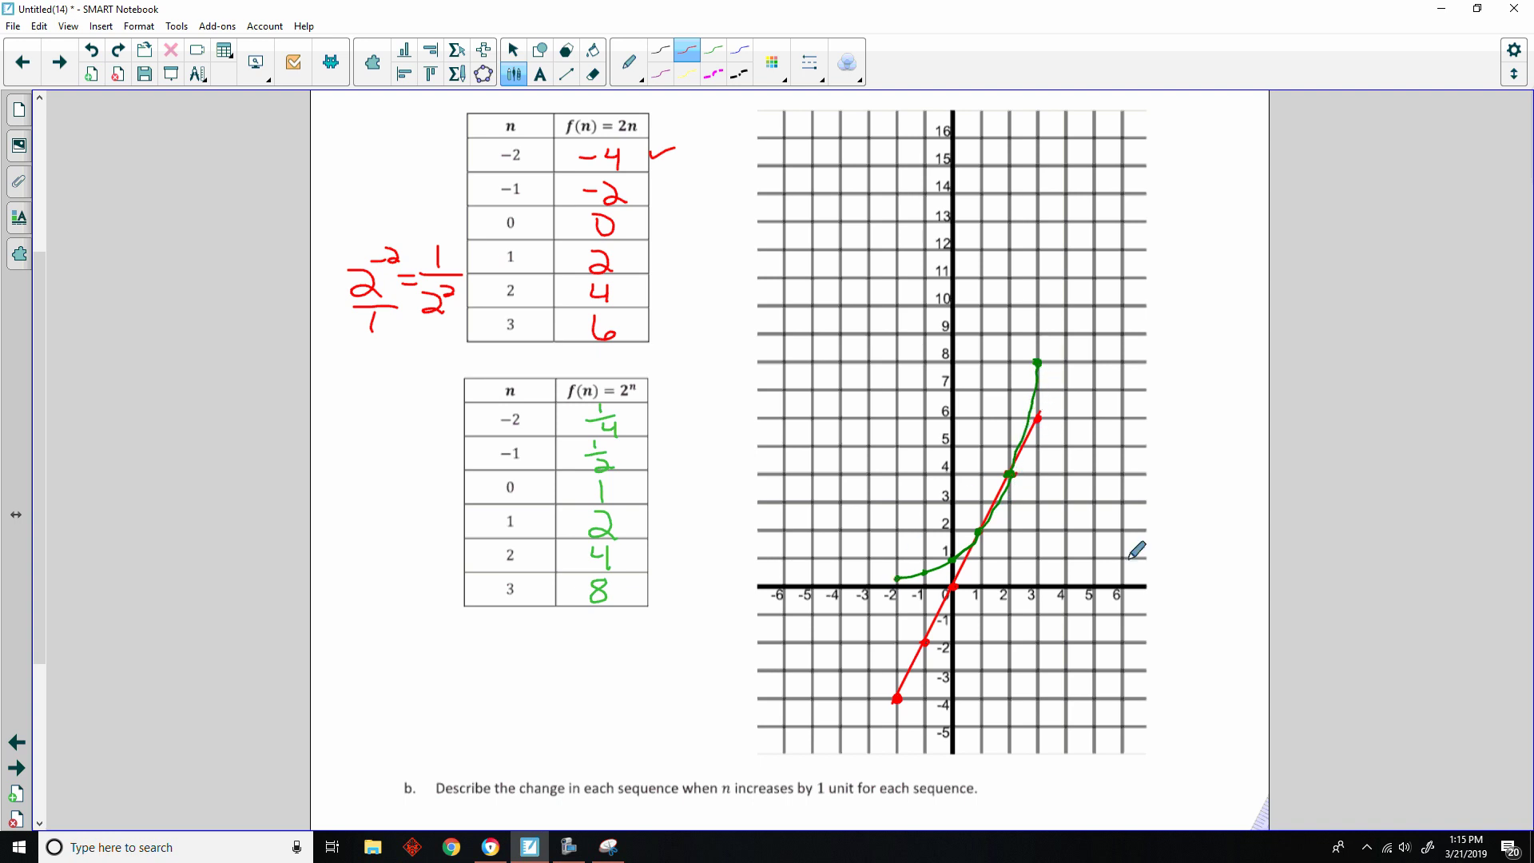
{"action": "scroll", "coordinate": [789, 459], "scroll_direction": "down", "scroll_amount": 3}
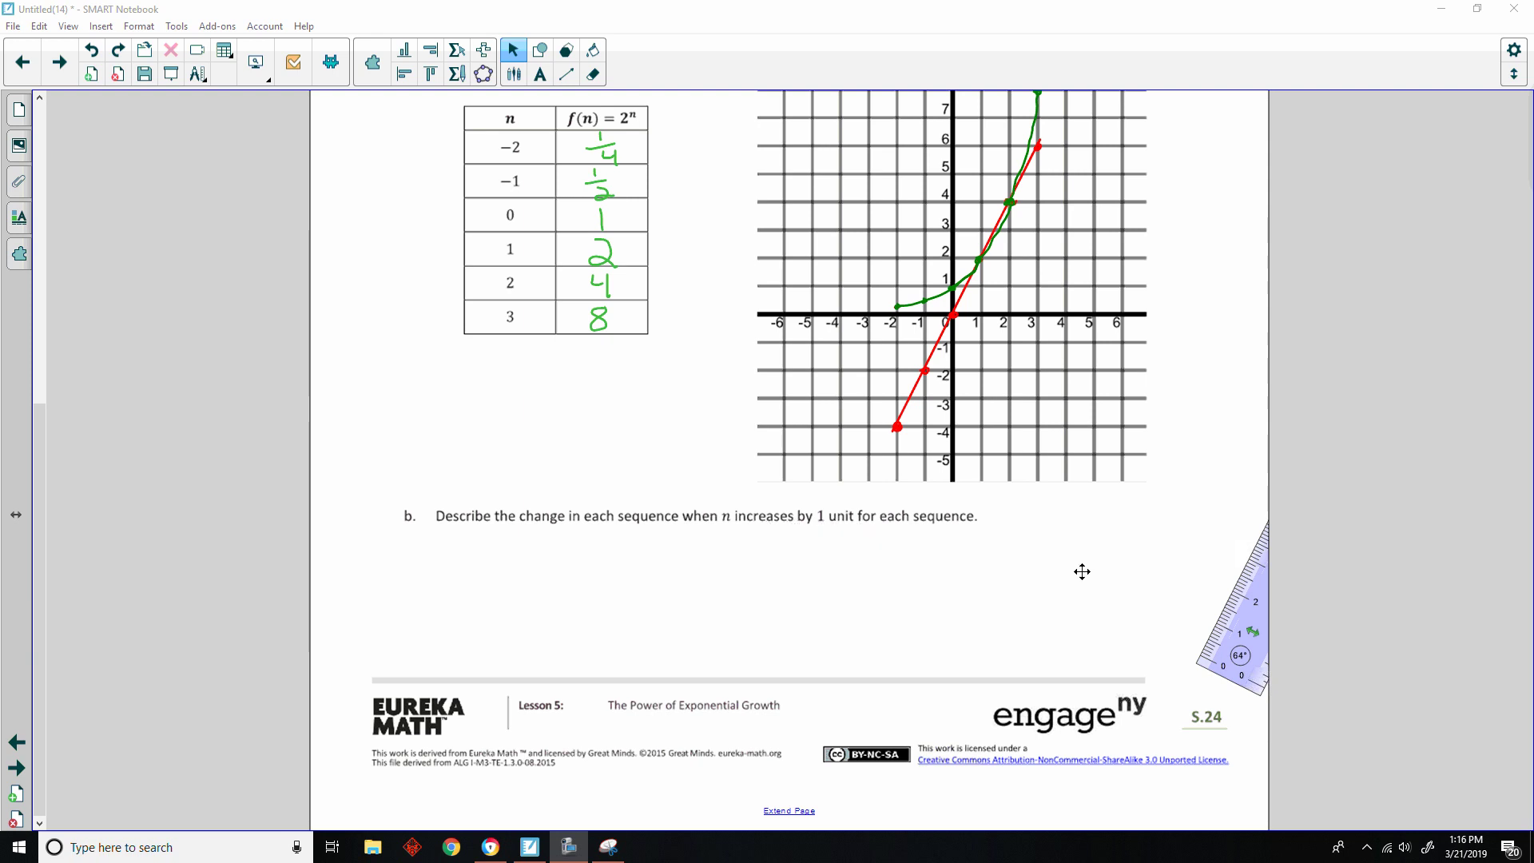
- Paste the answer text under question b and go to the Exercise 1 toilet-paper page
{"action": "key", "text": "ctrl+v"}
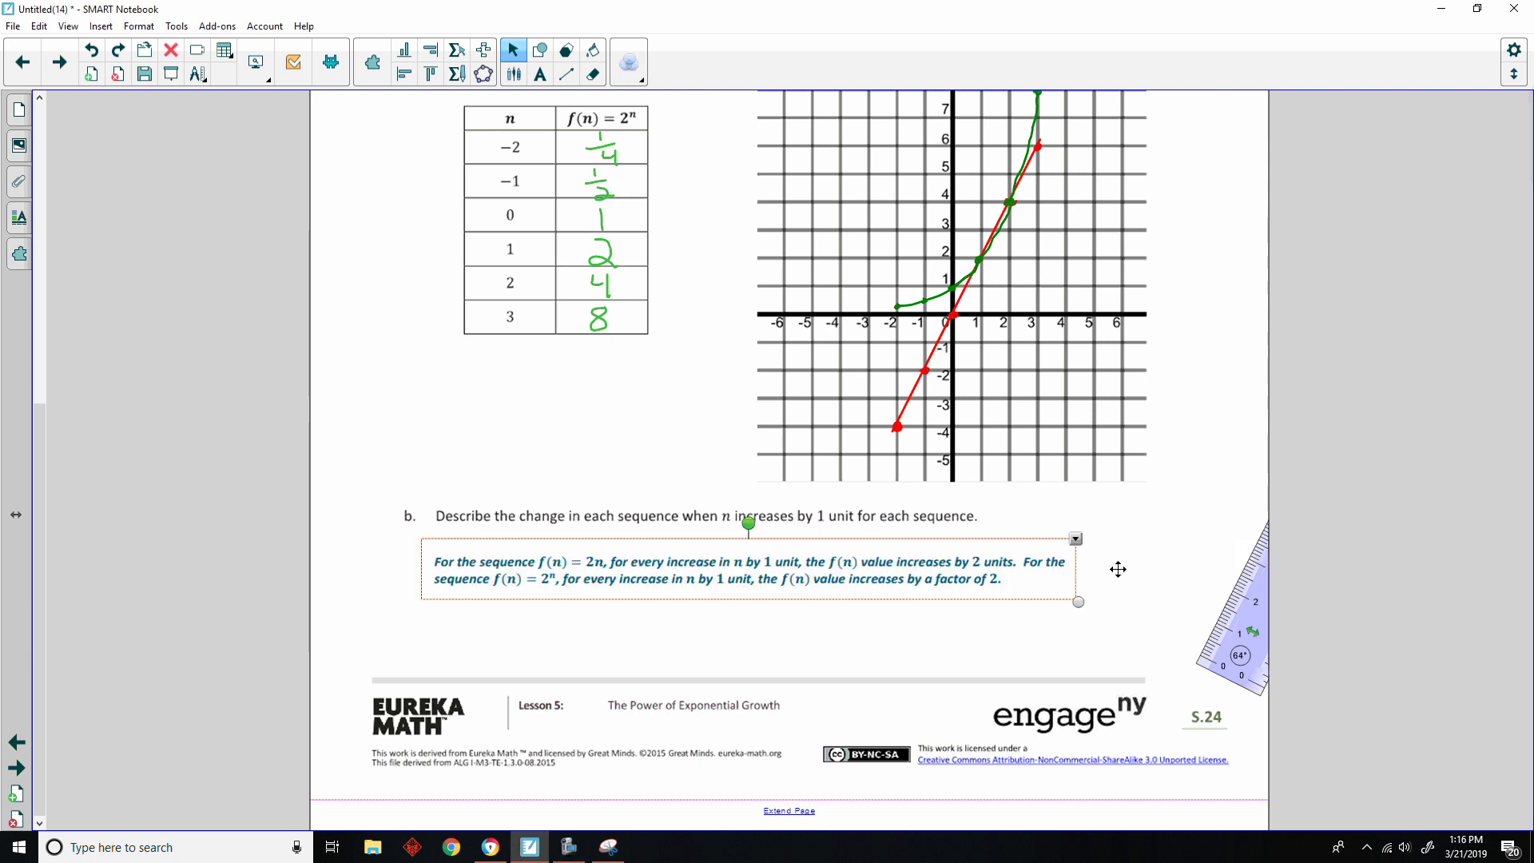
{"action": "left_click", "coordinate": [1118, 567]}
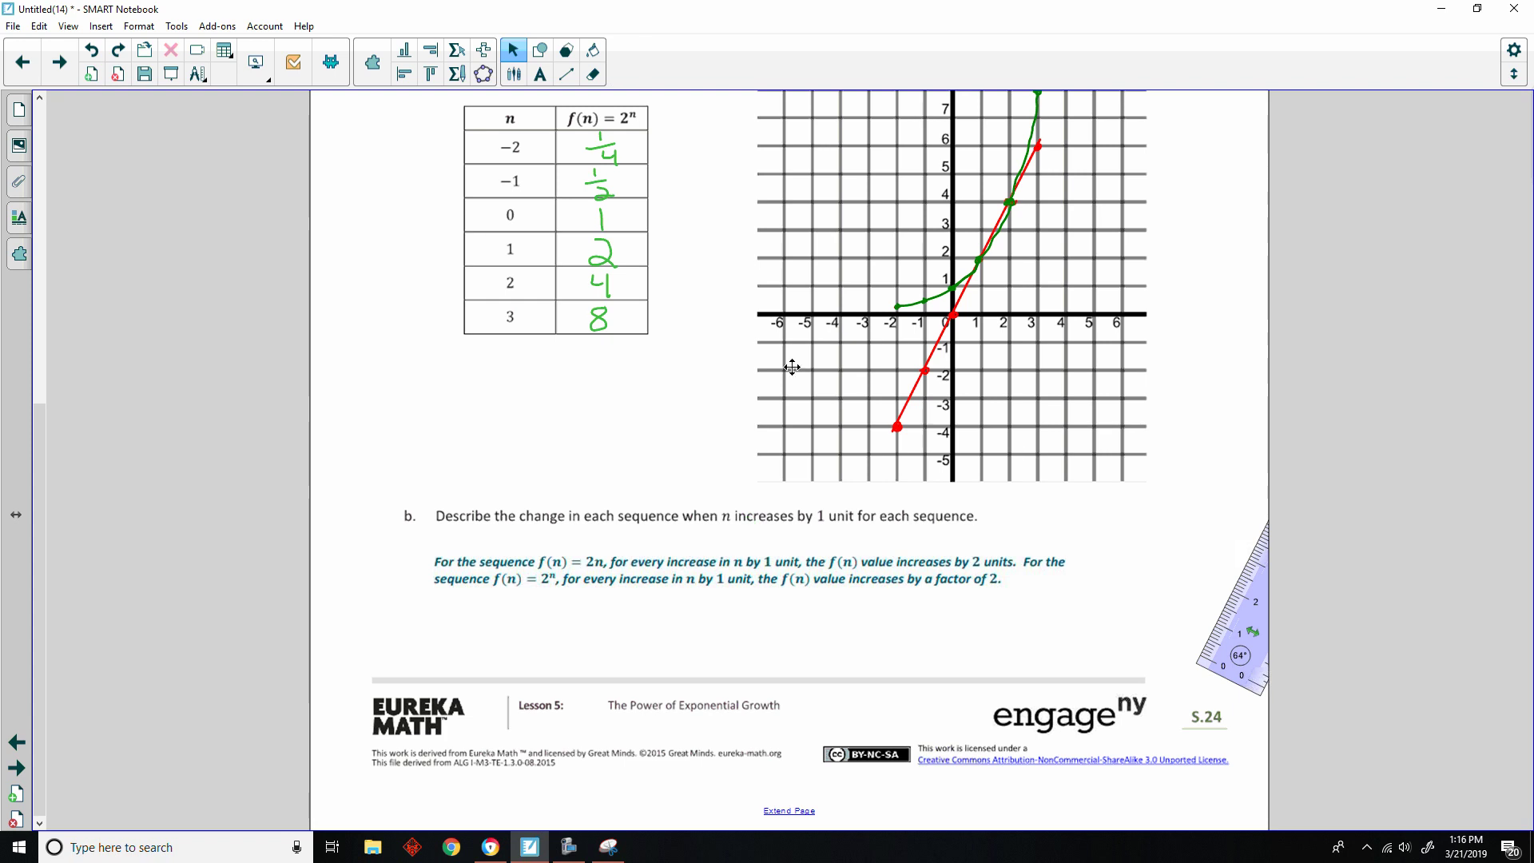
{"action": "left_click_drag", "start_coordinate": [35, 493], "coordinate": [36, 413]}
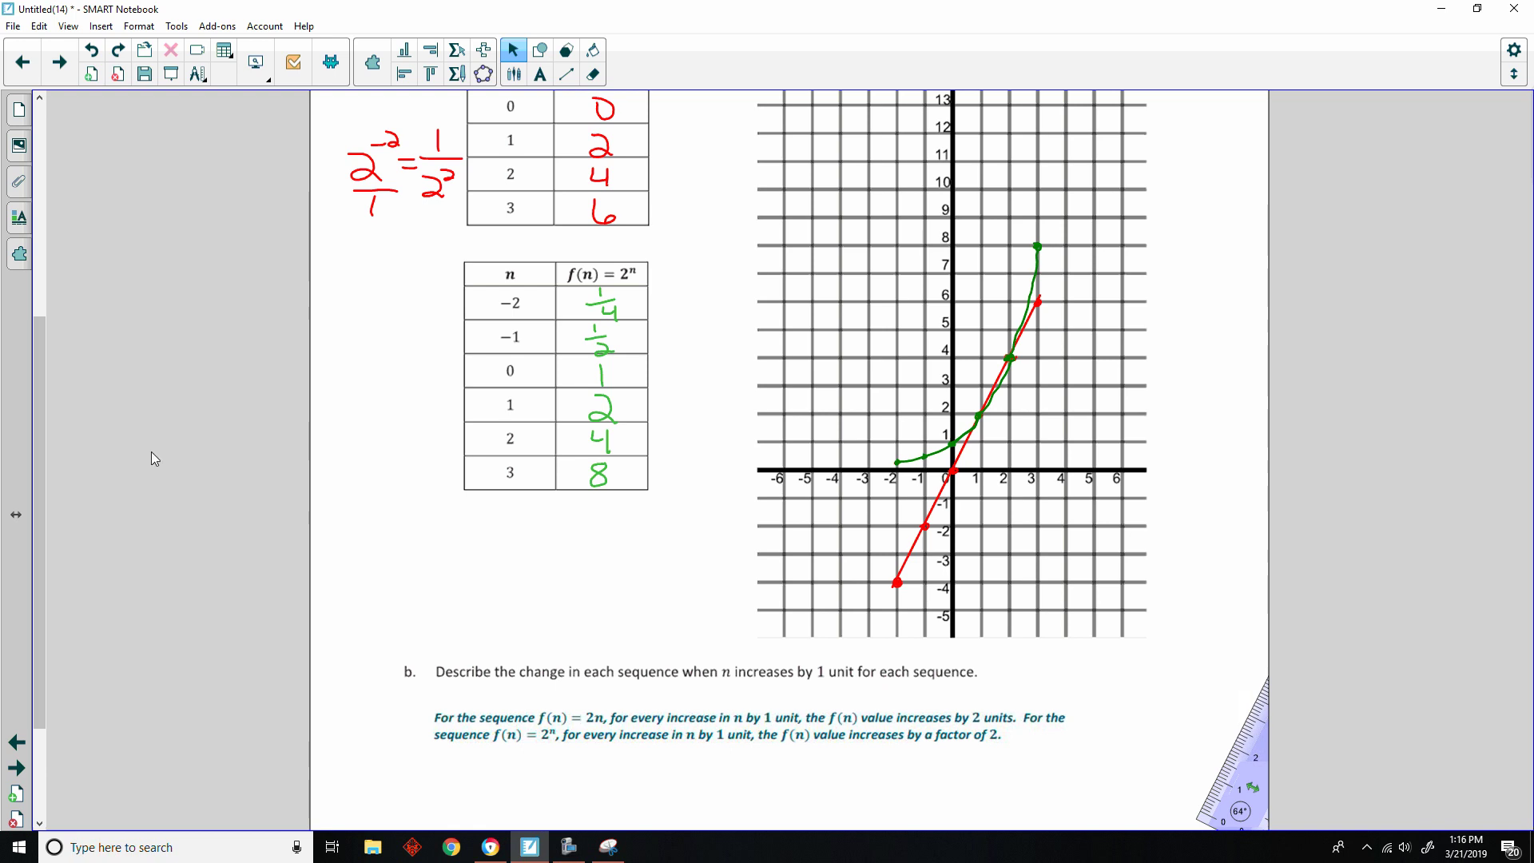
{"action": "left_click", "coordinate": [16, 768]}
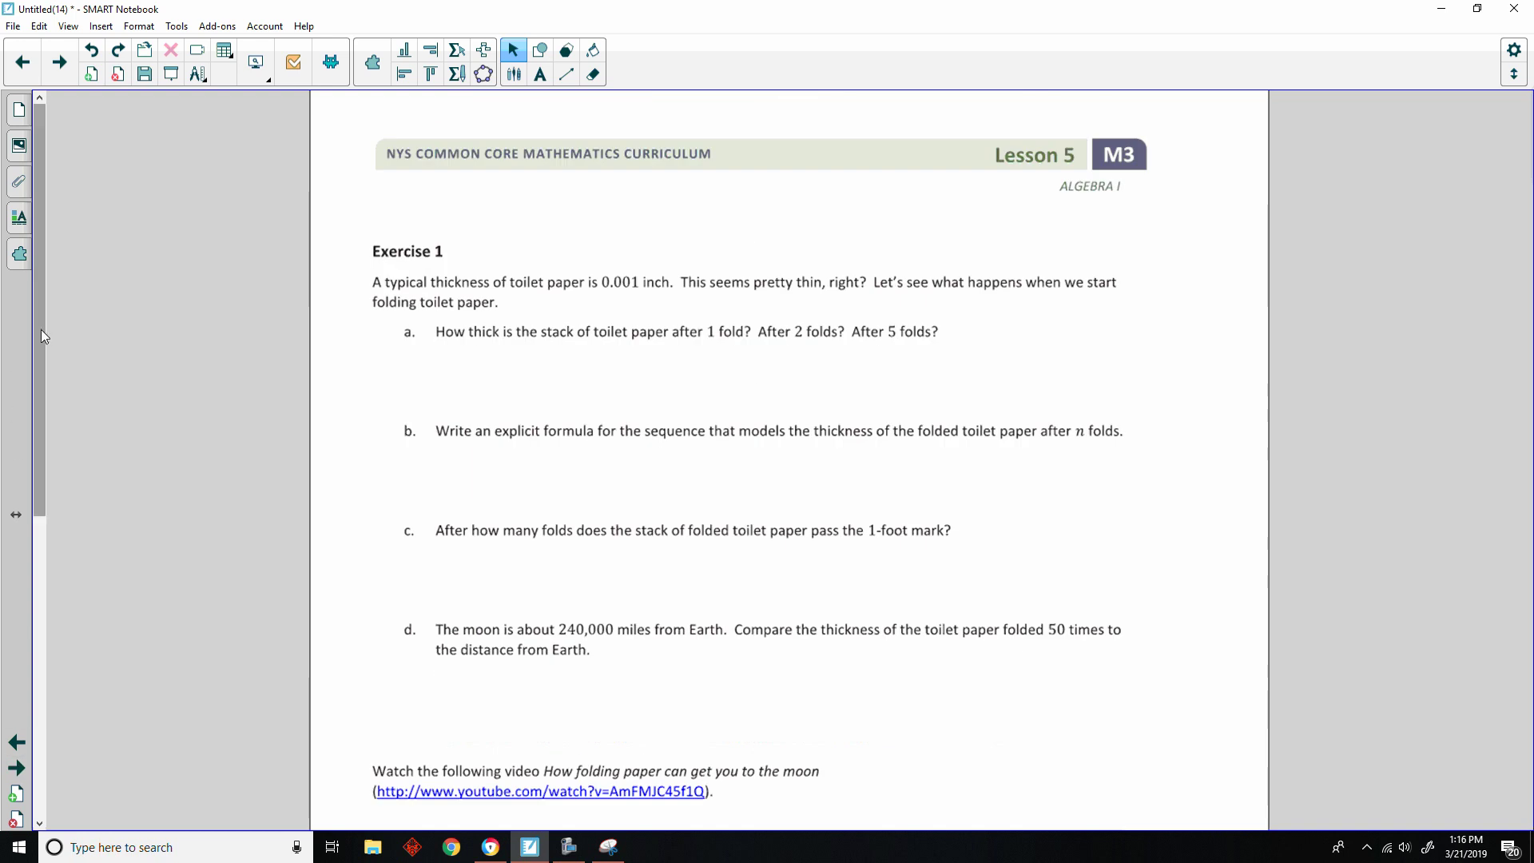
- Scroll to show Exercise 2 and pick a pen style for handwriting the answers
{"action": "left_click_drag", "start_coordinate": [40, 333], "coordinate": [32, 430]}
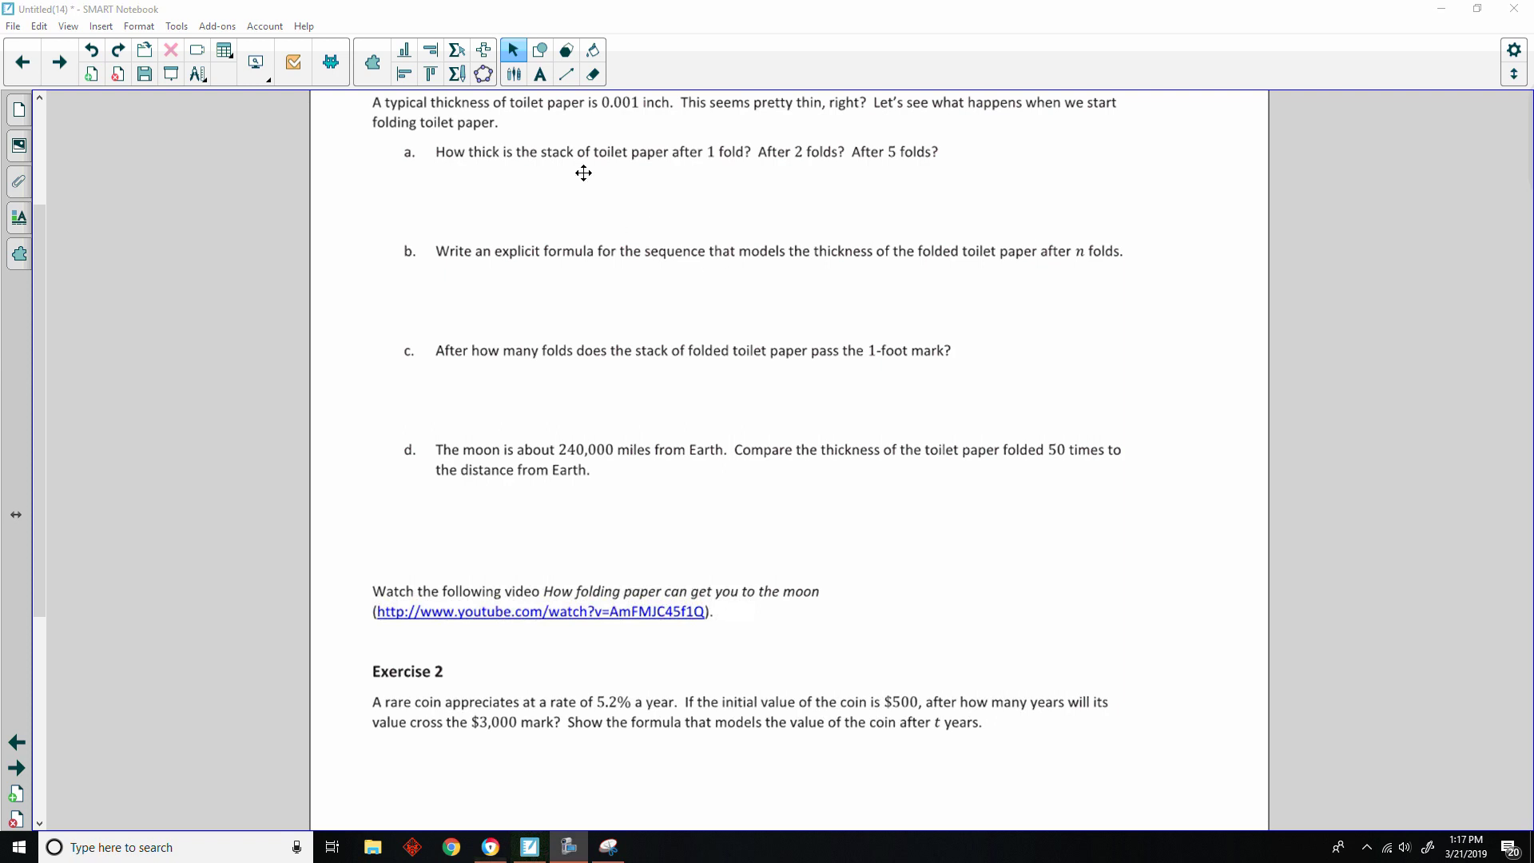
{"action": "left_click", "coordinate": [513, 73]}
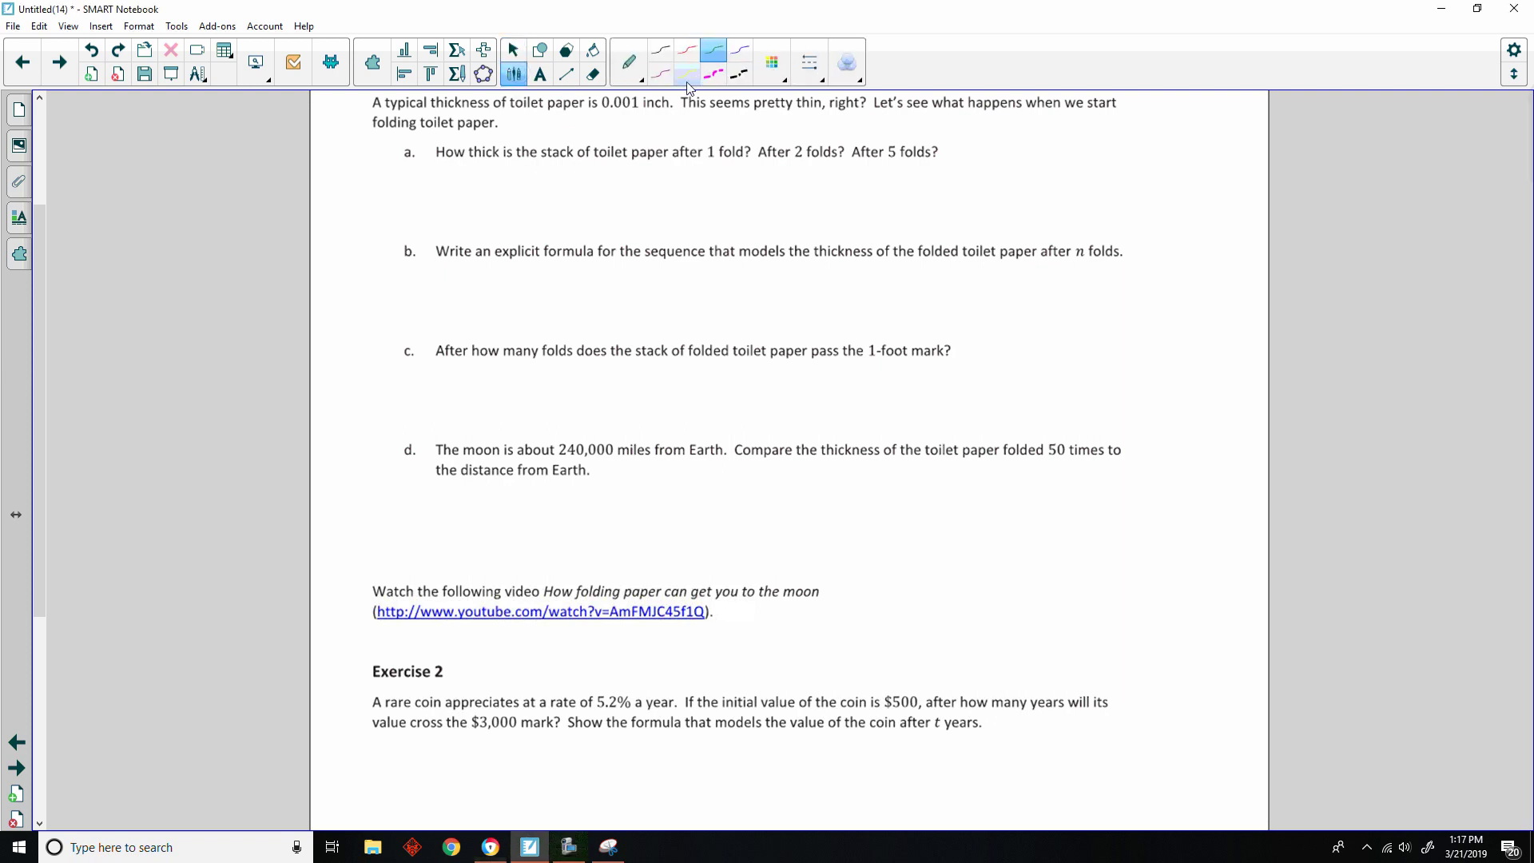
{"action": "left_click", "coordinate": [660, 75]}
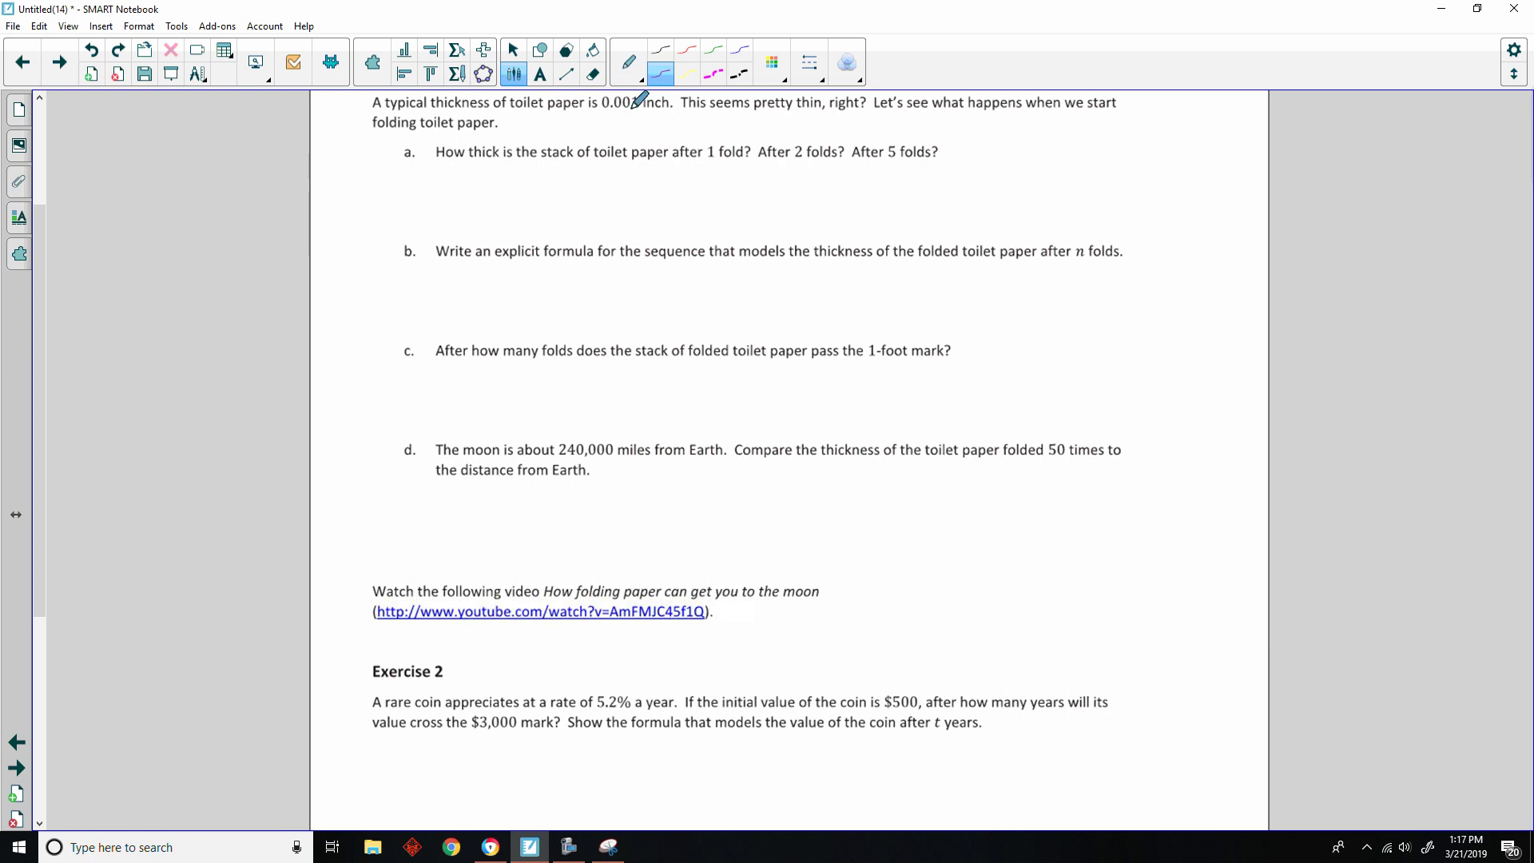
- Write the 1-fold line 1: 0.001(2¹) = 0.002 under part a
{"action": "left_click", "coordinate": [397, 175]}
{"action": "left_click", "coordinate": [399, 183]}
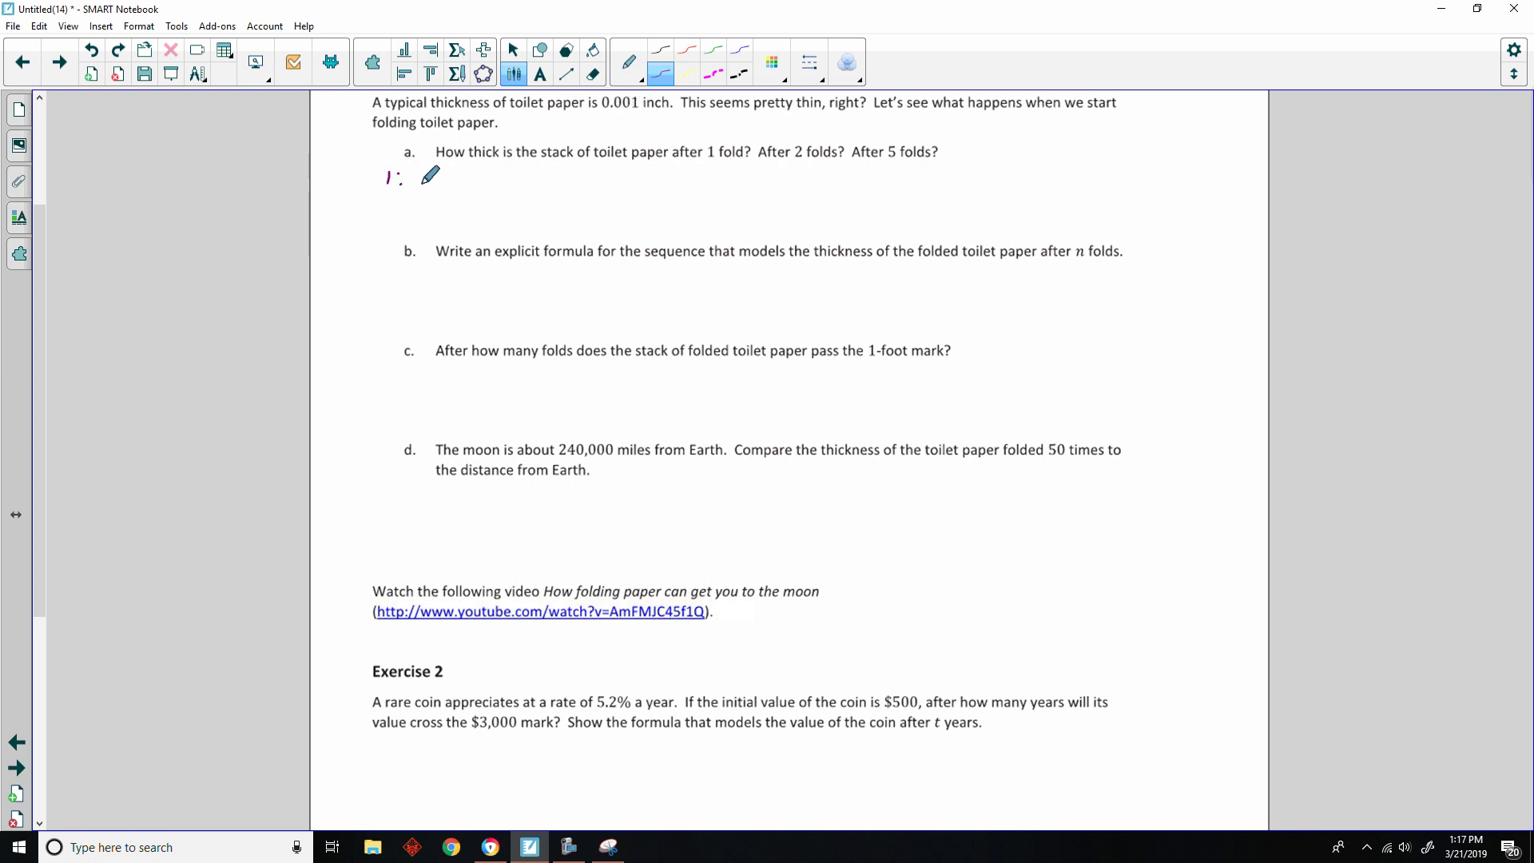
{"action": "left_click_drag", "start_coordinate": [452, 171], "coordinate": [516, 190]}
{"action": "left_click", "coordinate": [469, 185]}
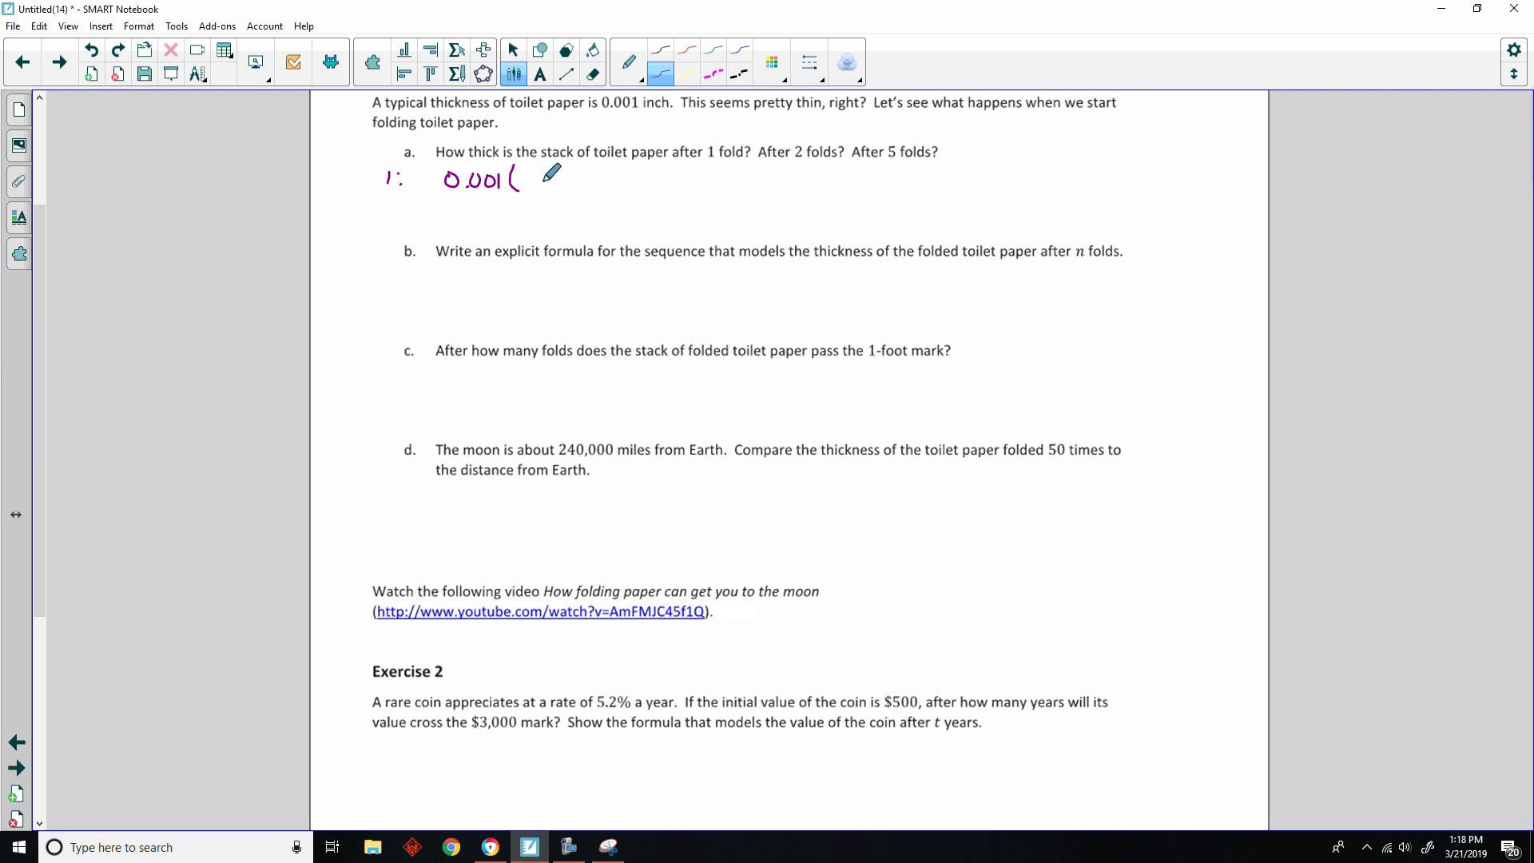
{"action": "left_click_drag", "start_coordinate": [524, 178], "coordinate": [537, 185]}
{"action": "mouse_move", "coordinate": [536, 164]}
{"action": "left_mouse_down"}
{"action": "mouse_move", "coordinate": [544, 191]}
{"action": "mouse_move", "coordinate": [568, 177]}
{"action": "left_mouse_up"}
{"action": "mouse_move", "coordinate": [554, 189]}
{"action": "left_mouse_down"}
{"action": "mouse_move", "coordinate": [594, 176]}
{"action": "mouse_move", "coordinate": [660, 188]}
{"action": "left_mouse_up"}
{"action": "left_click", "coordinate": [600, 186]}
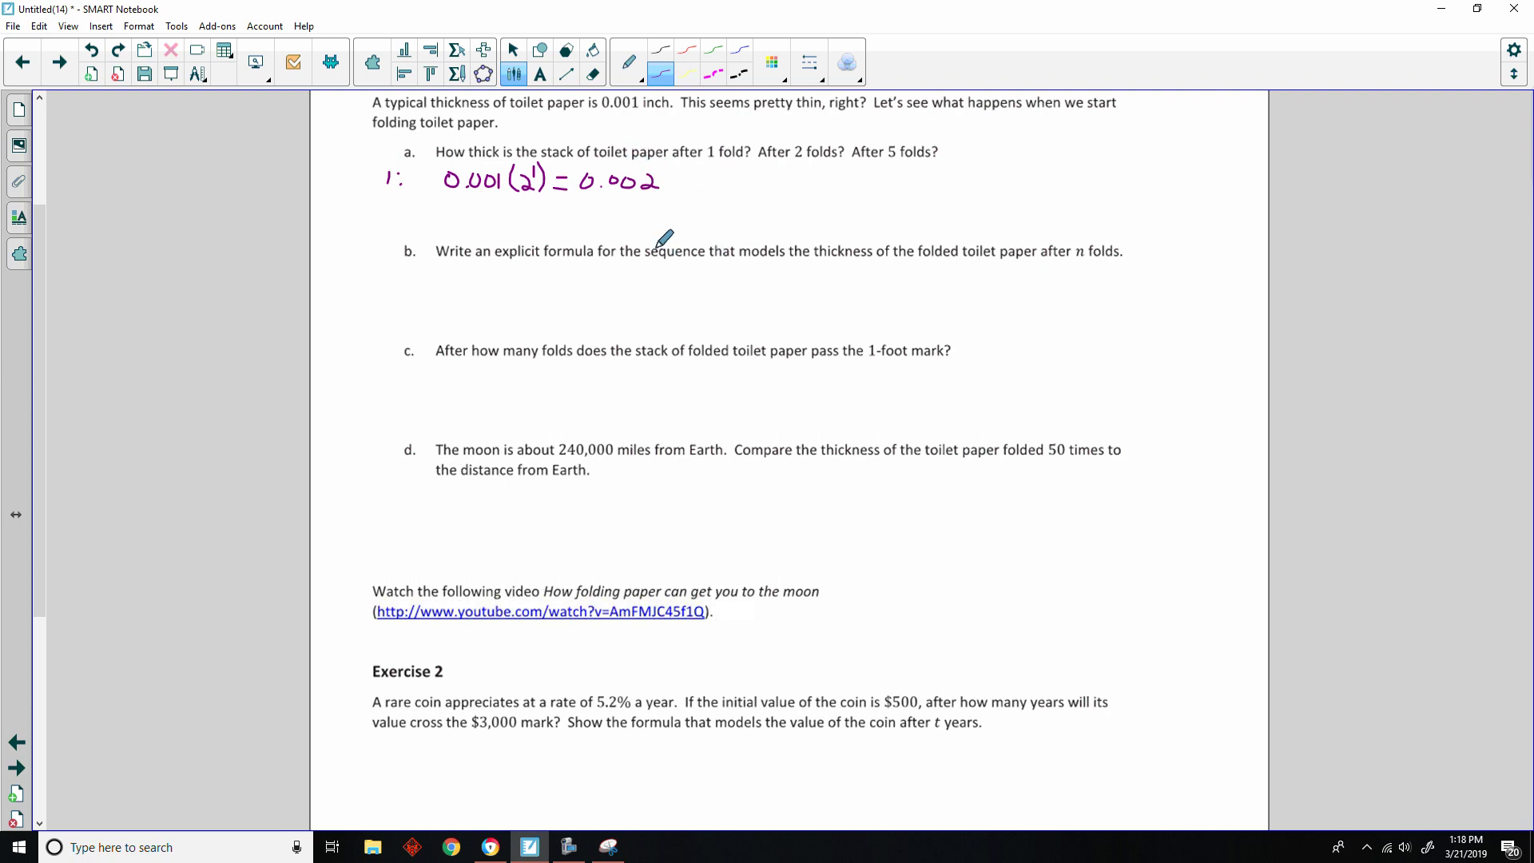
- Write the 2-fold line 2: 0.001(2²) = 0.004, erasing a stray mark
{"action": "mouse_move", "coordinate": [378, 204]}
{"action": "left_mouse_down"}
{"action": "mouse_move", "coordinate": [526, 212]}
{"action": "mouse_move", "coordinate": [546, 195]}
{"action": "mouse_move", "coordinate": [573, 212]}
{"action": "left_mouse_up"}
{"action": "left_click", "coordinate": [399, 204]}
{"action": "left_click", "coordinate": [400, 212]}
{"action": "left_click", "coordinate": [465, 212]}
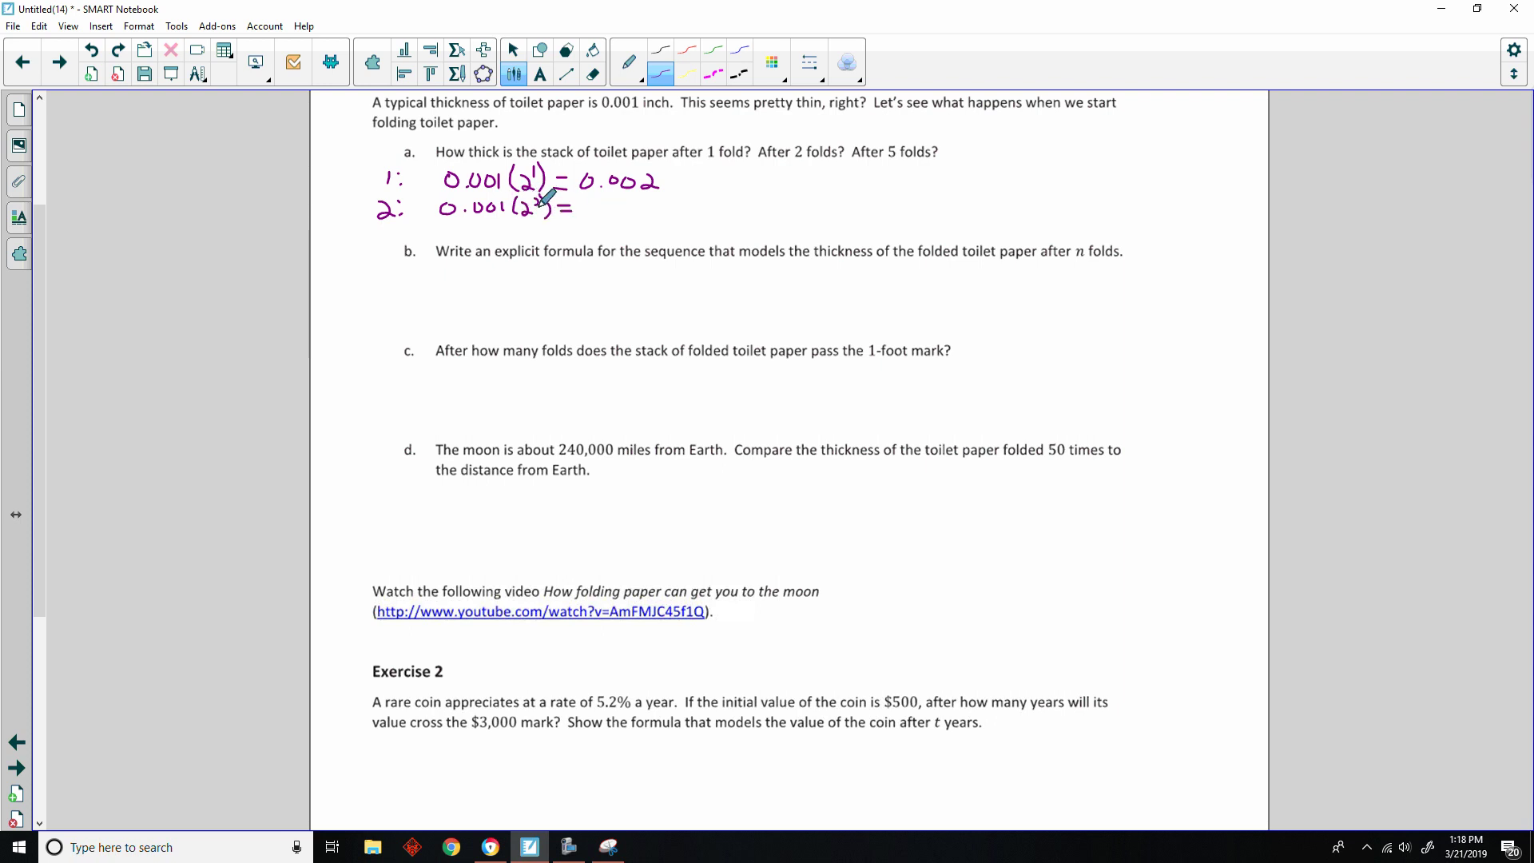
{"action": "left_click_drag", "start_coordinate": [593, 200], "coordinate": [652, 215]}
{"action": "left_click_drag", "start_coordinate": [382, 223], "coordinate": [393, 238]}
{"action": "left_click", "coordinate": [592, 73]}
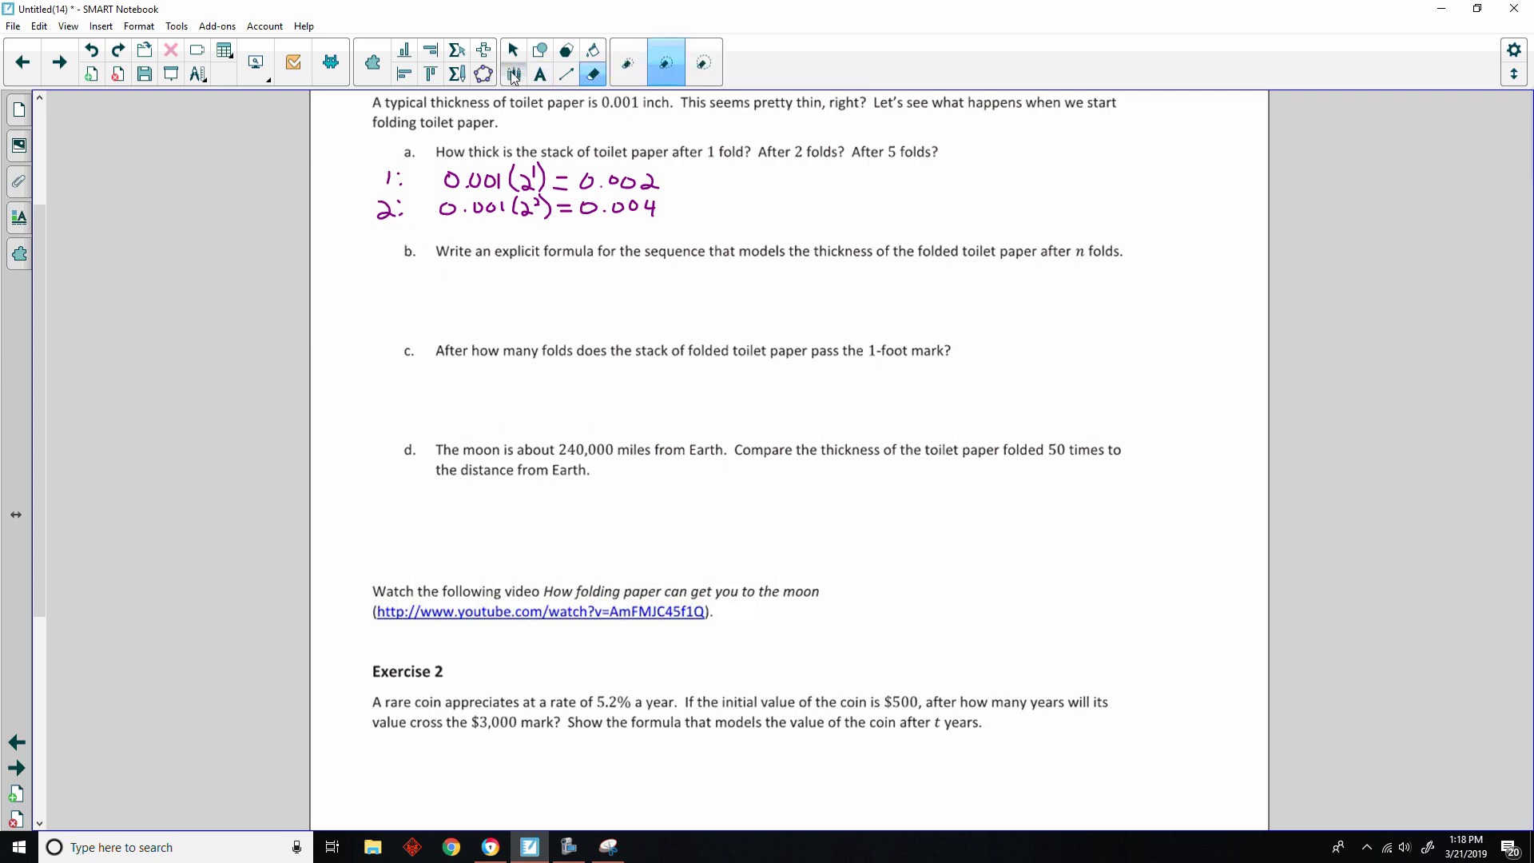
{"action": "left_click", "coordinate": [513, 75]}
- Start the 5-fold line 5: 0.001(2⁵) = and its result
{"action": "mouse_move", "coordinate": [393, 224]}
{"action": "left_mouse_down"}
{"action": "mouse_move", "coordinate": [378, 237]}
{"action": "mouse_move", "coordinate": [582, 228]}
{"action": "left_mouse_up"}
{"action": "left_click", "coordinate": [401, 226]}
{"action": "left_click", "coordinate": [402, 232]}
{"action": "left_click_drag", "start_coordinate": [569, 234], "coordinate": [582, 234]}
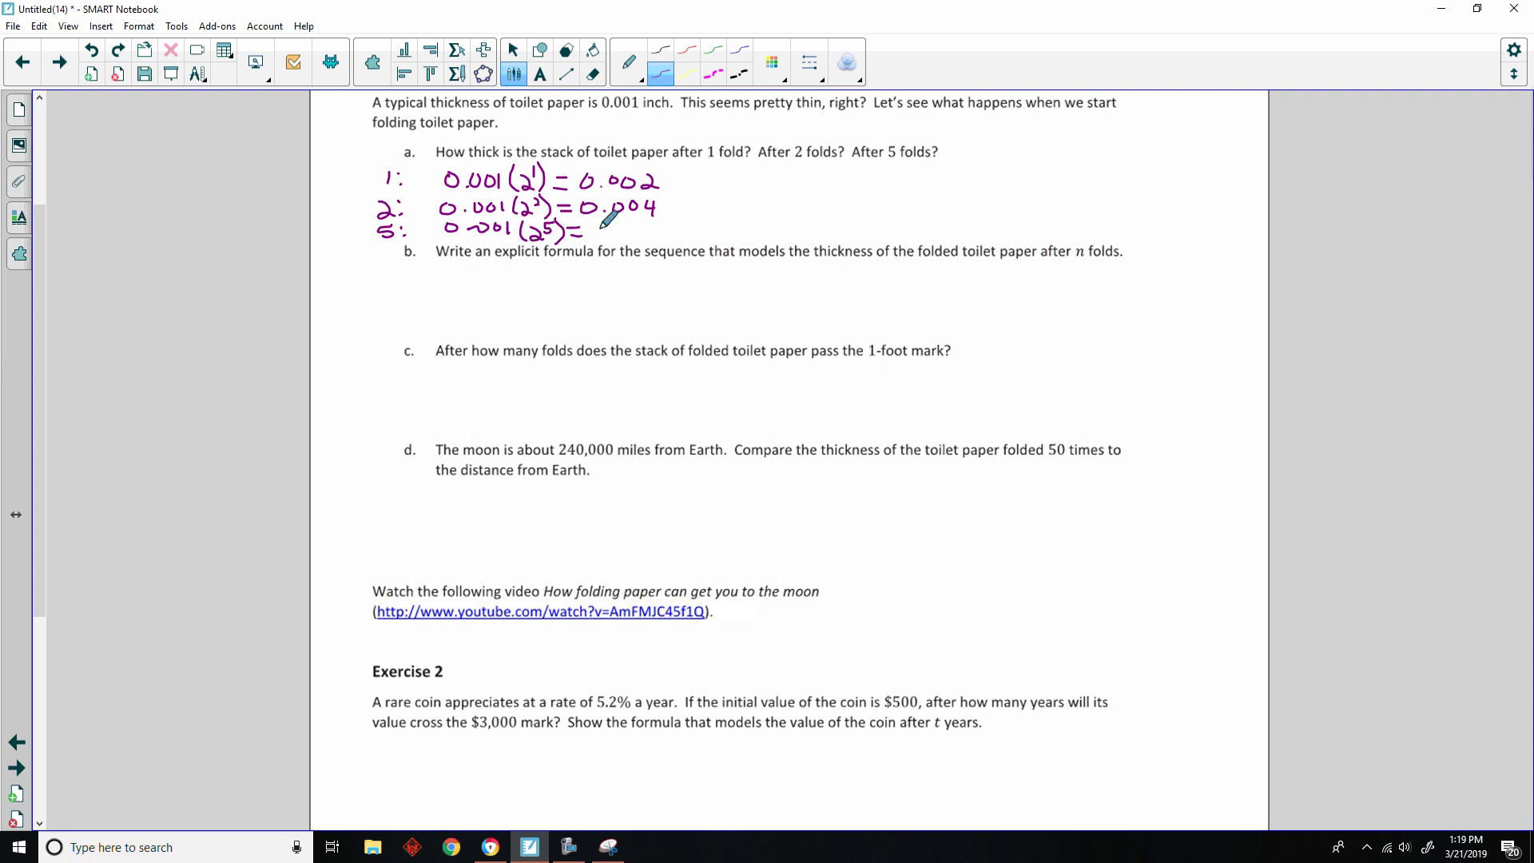
{"action": "left_click_drag", "start_coordinate": [596, 225], "coordinate": [666, 239]}
- Write f(n)=0.001(2ⁿ) under part b and note 12 in. beside question c
{"action": "left_click_drag", "start_coordinate": [1080, 223], "coordinate": [1079, 239]}
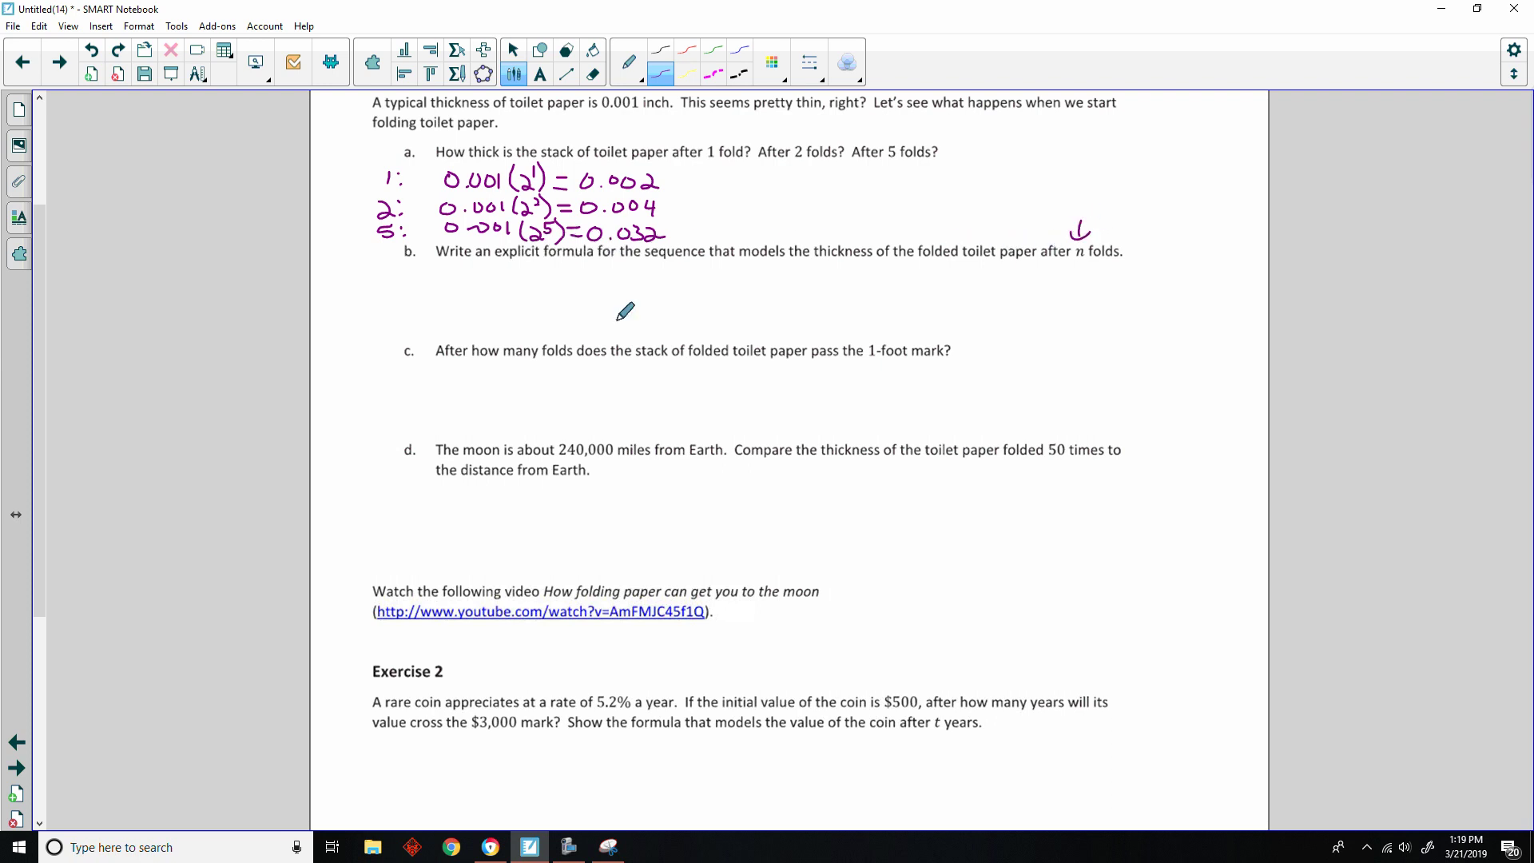
{"action": "mouse_move", "coordinate": [427, 279]}
{"action": "left_mouse_down"}
{"action": "mouse_move", "coordinate": [460, 289]}
{"action": "mouse_move", "coordinate": [470, 269]}
{"action": "mouse_move", "coordinate": [501, 275]}
{"action": "left_mouse_up"}
{"action": "mouse_move", "coordinate": [485, 285]}
{"action": "left_mouse_down"}
{"action": "mouse_move", "coordinate": [644, 279]}
{"action": "mouse_move", "coordinate": [649, 295]}
{"action": "left_mouse_up"}
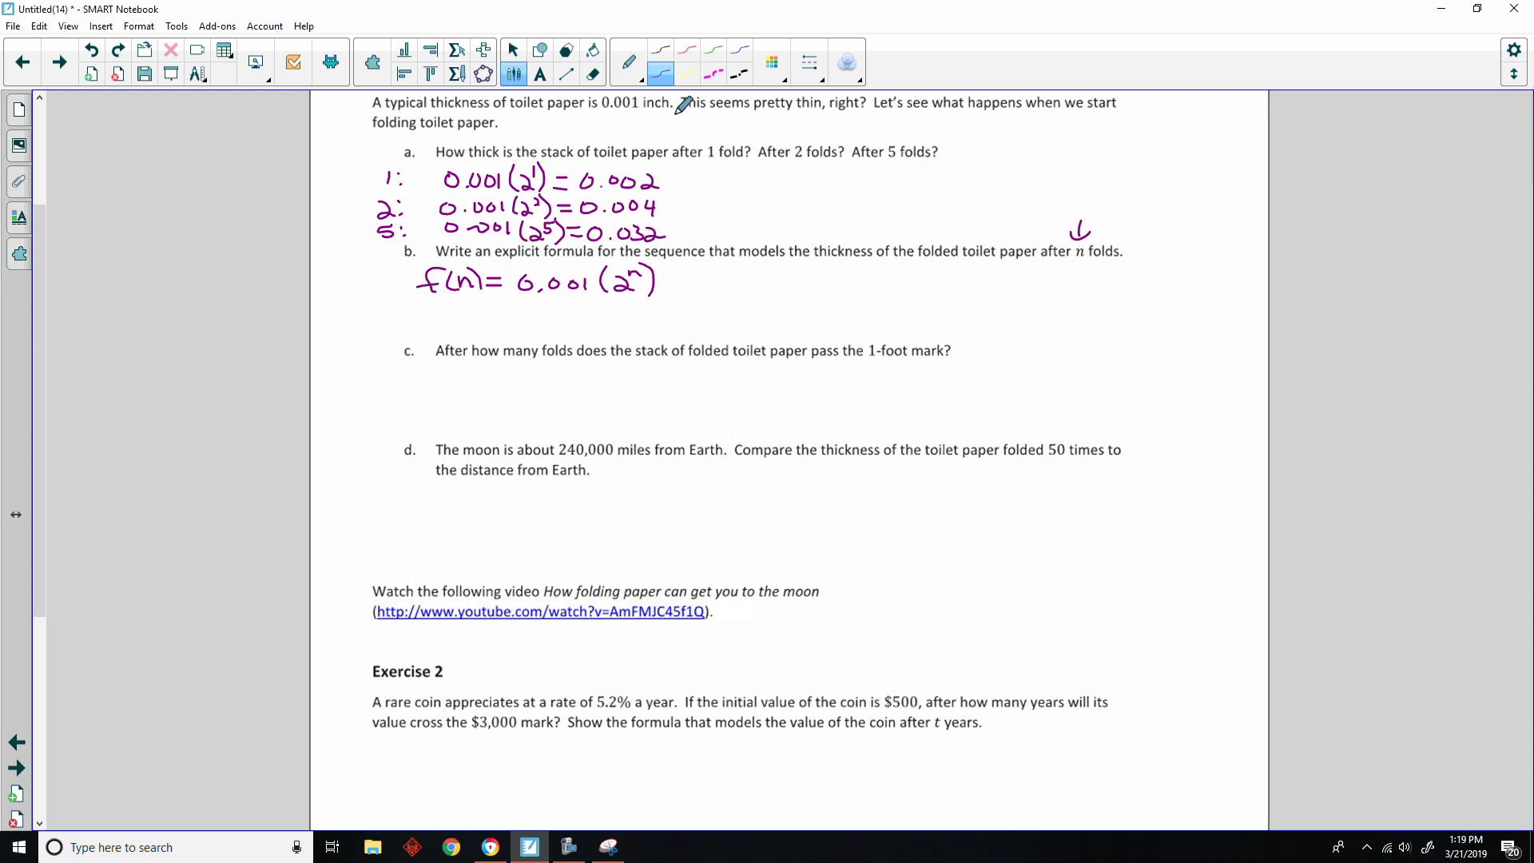
{"action": "mouse_move", "coordinate": [973, 345]}
{"action": "left_mouse_down"}
{"action": "mouse_move", "coordinate": [976, 359]}
{"action": "mouse_move", "coordinate": [1028, 356]}
{"action": "mouse_move", "coordinate": [1020, 345]}
{"action": "left_mouse_up"}
{"action": "left_click", "coordinate": [1050, 355]}
- Handwrite f(10) = 0.001(2¹⁰) = 1.024 under part c, redoing miswritten strokes
{"action": "mouse_move", "coordinate": [419, 361]}
{"action": "left_mouse_down"}
{"action": "mouse_move", "coordinate": [407, 382]}
{"action": "mouse_move", "coordinate": [582, 369]}
{"action": "left_mouse_up"}
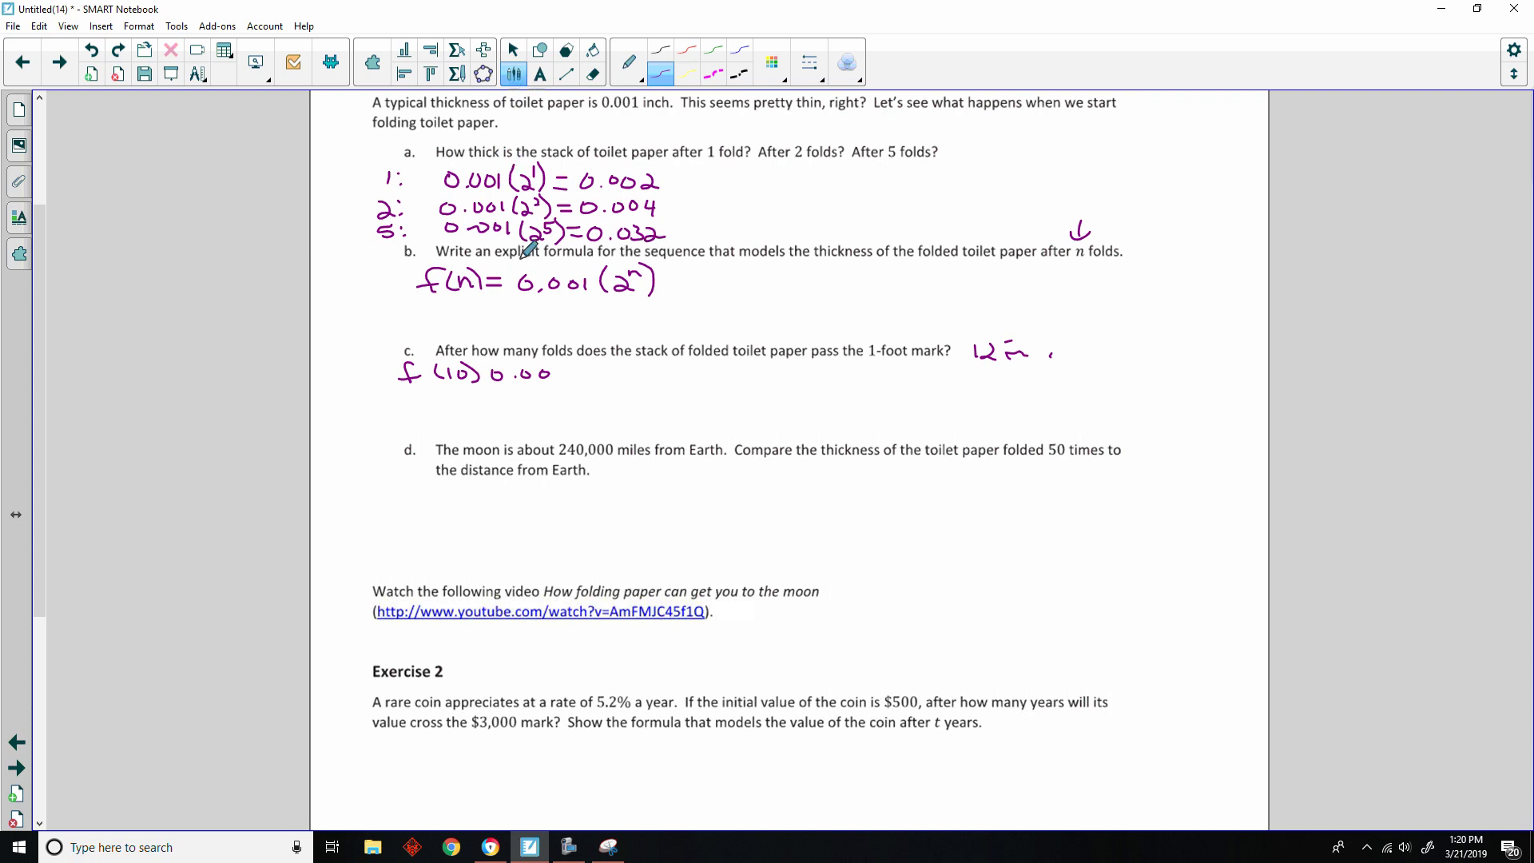
{"action": "key", "text": "ctrl+z"}
{"action": "key", "text": "ctrl+z"}
{"action": "mouse_move", "coordinate": [557, 365]}
{"action": "left_mouse_down"}
{"action": "mouse_move", "coordinate": [557, 378]}
{"action": "mouse_move", "coordinate": [600, 365]}
{"action": "mouse_move", "coordinate": [596, 380]}
{"action": "mouse_move", "coordinate": [604, 364]}
{"action": "mouse_move", "coordinate": [620, 383]}
{"action": "left_mouse_up"}
{"action": "left_click", "coordinate": [593, 75]}
{"action": "left_click", "coordinate": [514, 73]}
{"action": "left_click_drag", "start_coordinate": [638, 380], "coordinate": [664, 384]}
{"action": "mouse_move", "coordinate": [680, 372]}
{"action": "left_mouse_down"}
{"action": "mouse_move", "coordinate": [679, 385]}
{"action": "mouse_move", "coordinate": [756, 380]}
{"action": "left_mouse_up"}
{"action": "left_click", "coordinate": [691, 384]}
{"action": "left_click", "coordinate": [741, 375]}
{"action": "left_click_drag", "start_coordinate": [751, 366], "coordinate": [750, 387]}
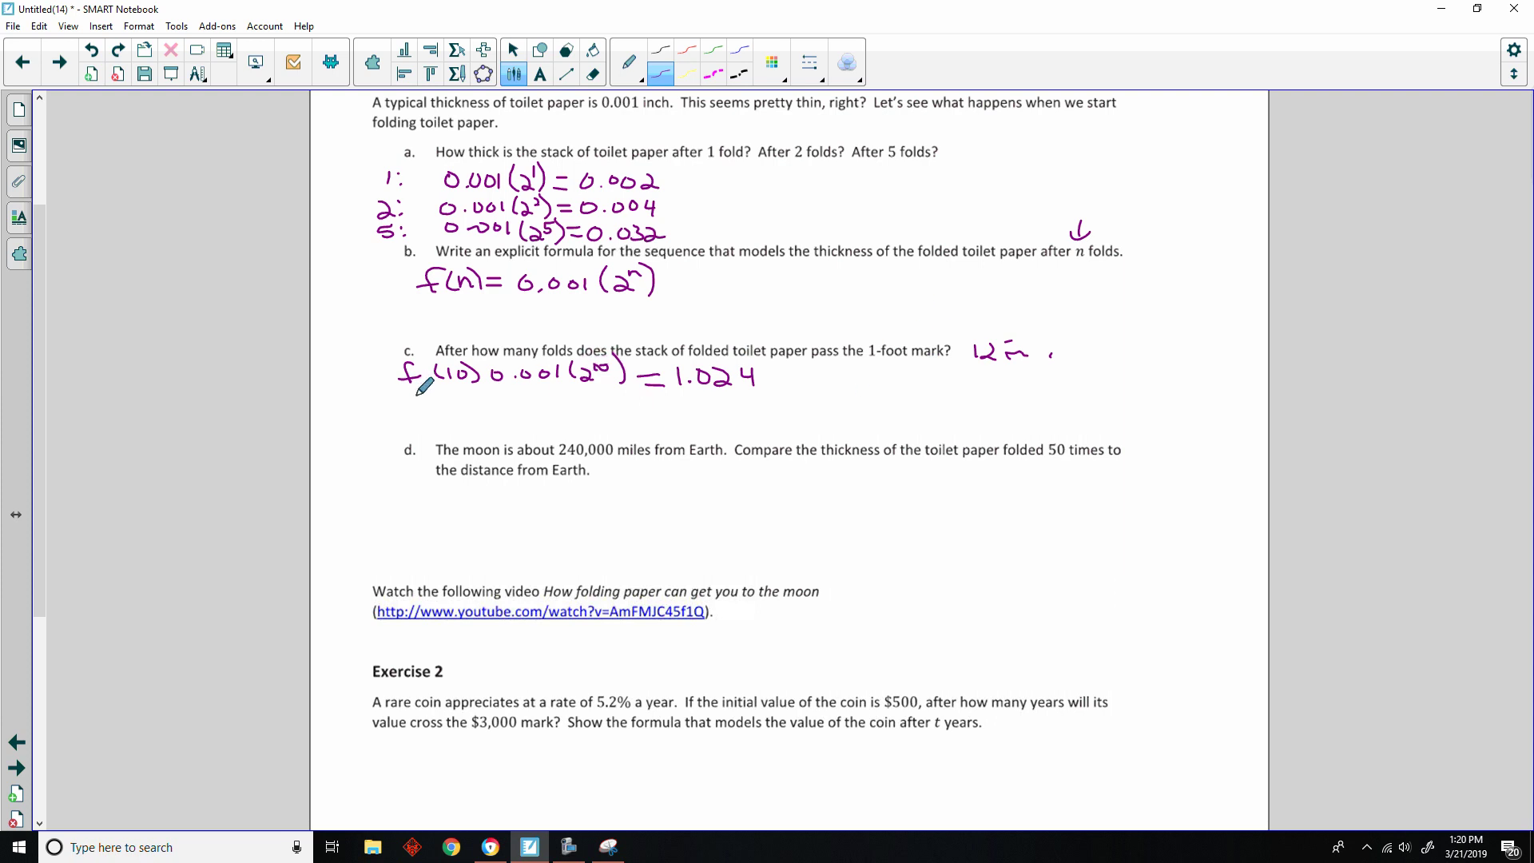
- Start an extra f(15) = 0.001 line below, then erase it
{"action": "mouse_move", "coordinate": [421, 387]}
{"action": "left_mouse_down"}
{"action": "mouse_move", "coordinate": [409, 417]}
{"action": "mouse_move", "coordinate": [422, 399]}
{"action": "mouse_move", "coordinate": [491, 412]}
{"action": "mouse_move", "coordinate": [512, 399]}
{"action": "left_mouse_up"}
{"action": "mouse_move", "coordinate": [501, 406]}
{"action": "left_mouse_down"}
{"action": "mouse_move", "coordinate": [563, 404]}
{"action": "mouse_move", "coordinate": [585, 387]}
{"action": "mouse_move", "coordinate": [654, 415]}
{"action": "left_mouse_up"}
{"action": "left_click", "coordinate": [544, 405]}
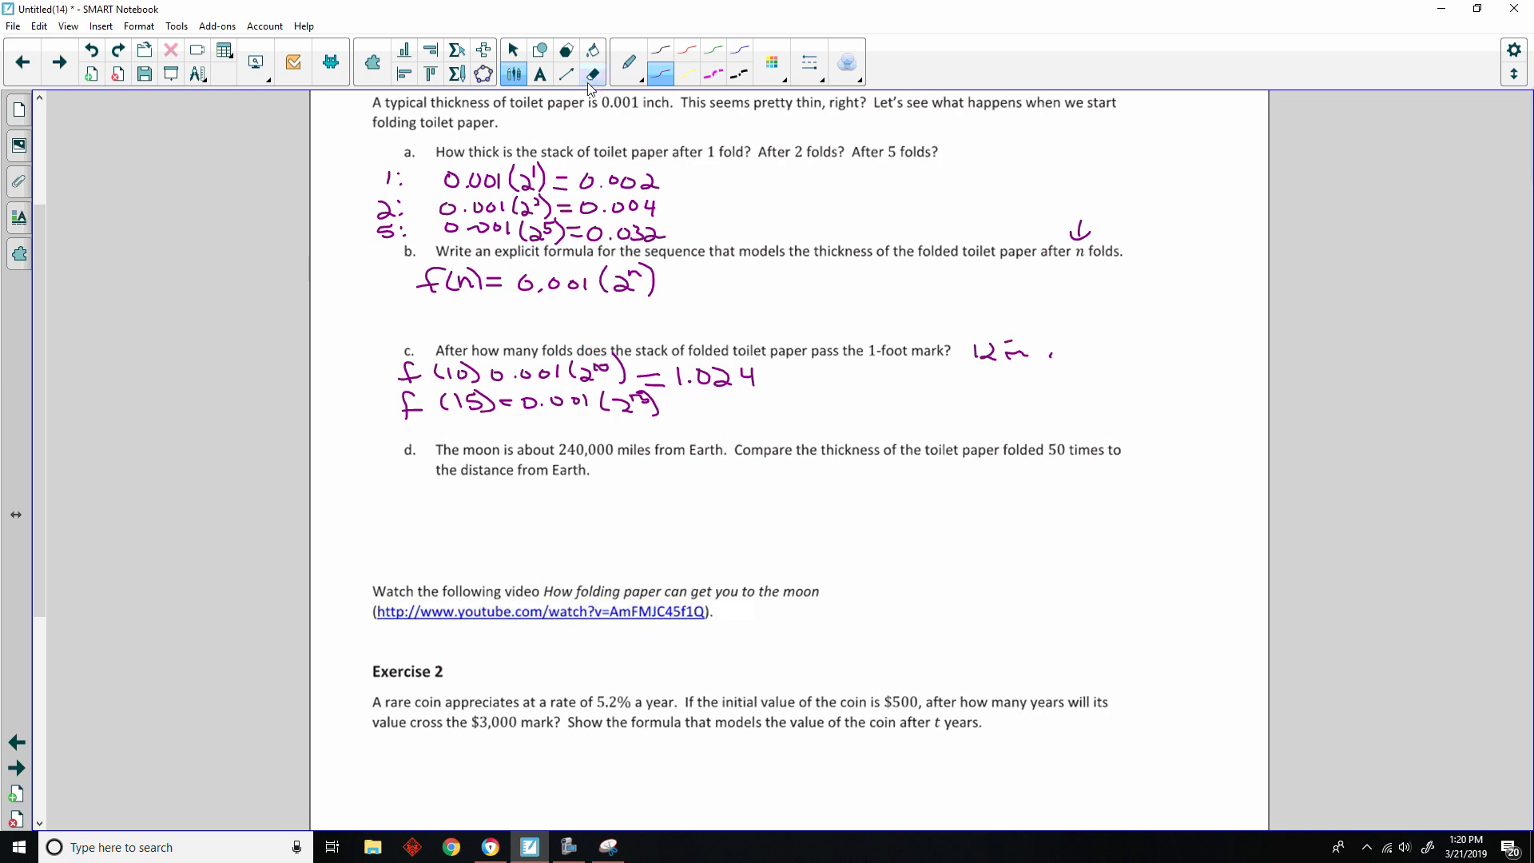
{"action": "left_click", "coordinate": [592, 75]}
{"action": "mouse_move", "coordinate": [695, 424]}
{"action": "left_mouse_down"}
{"action": "mouse_move", "coordinate": [640, 407]}
{"action": "mouse_move", "coordinate": [403, 406]}
{"action": "mouse_move", "coordinate": [512, 411]}
{"action": "left_mouse_up"}
{"action": "left_click", "coordinate": [514, 74]}
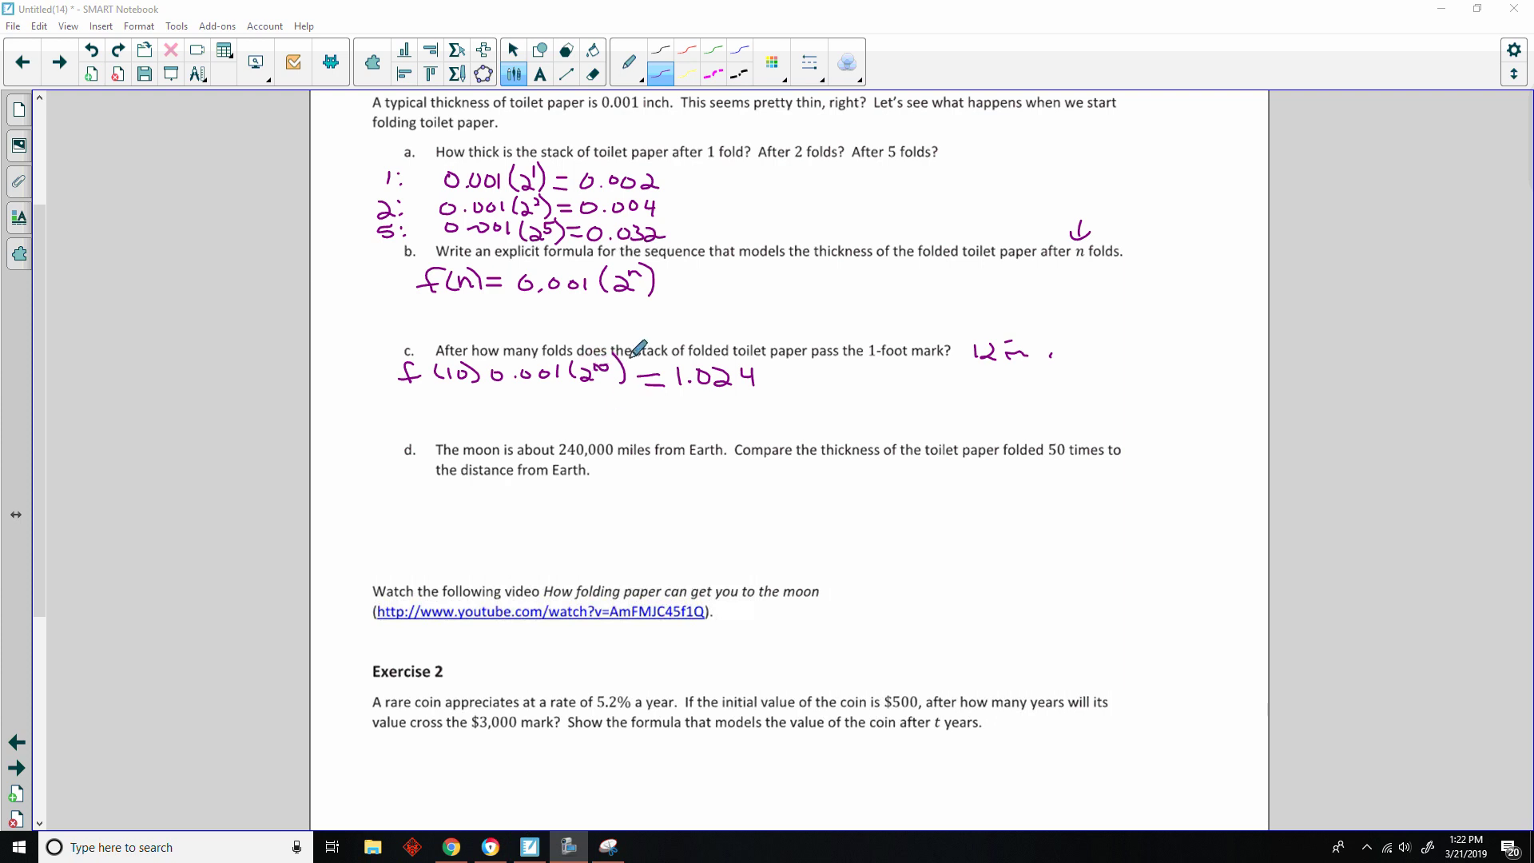
- Return to the Select tool and bring the GeoGebra browser window to the front
{"action": "left_click", "coordinate": [515, 52]}
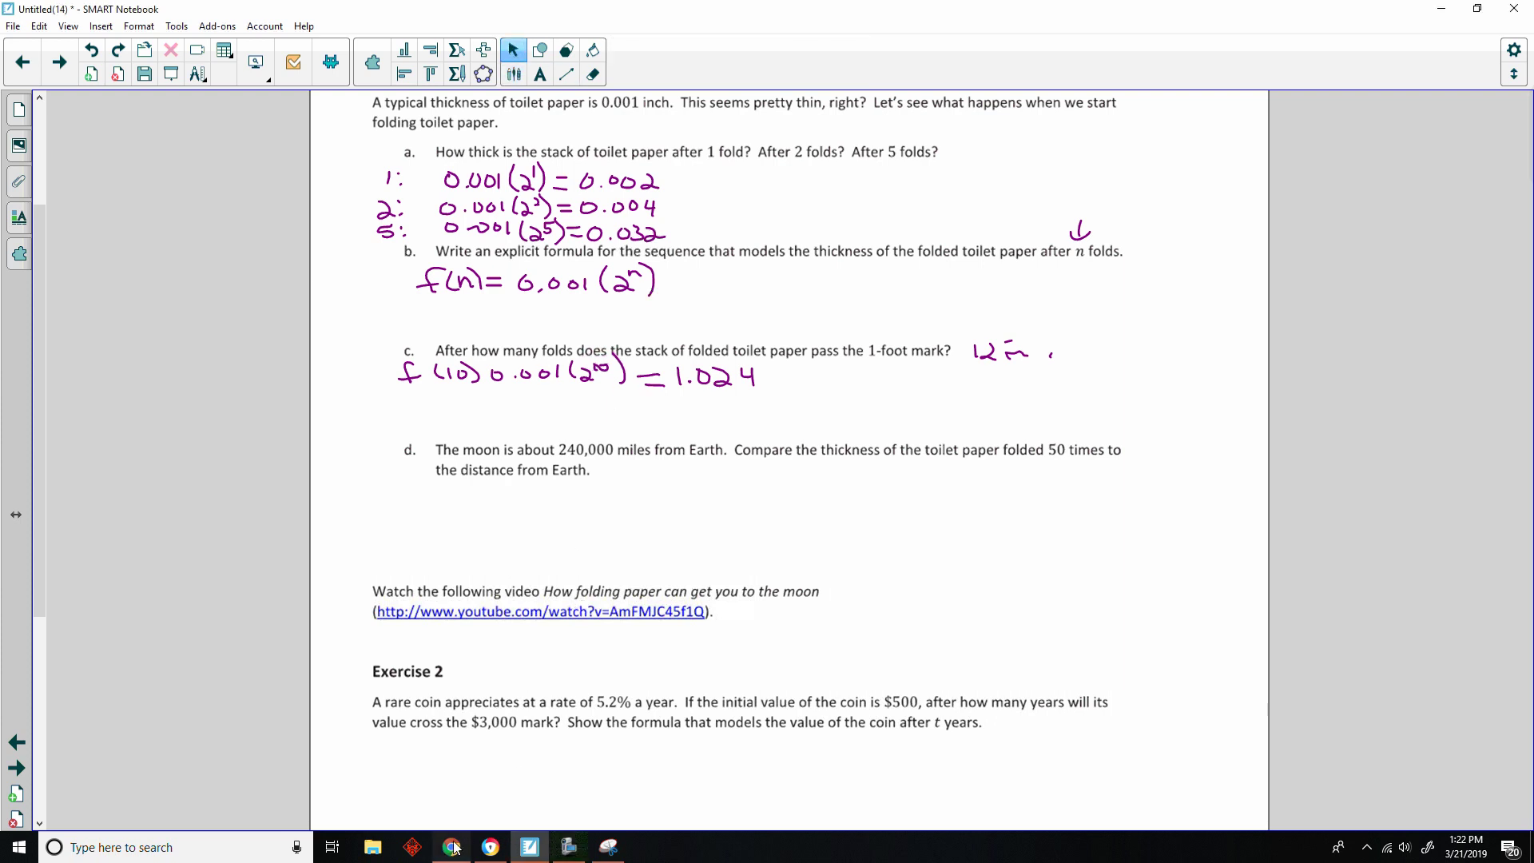
{"action": "mouse_move", "coordinate": [452, 854]}
{"action": "left_click", "coordinate": [452, 847]}
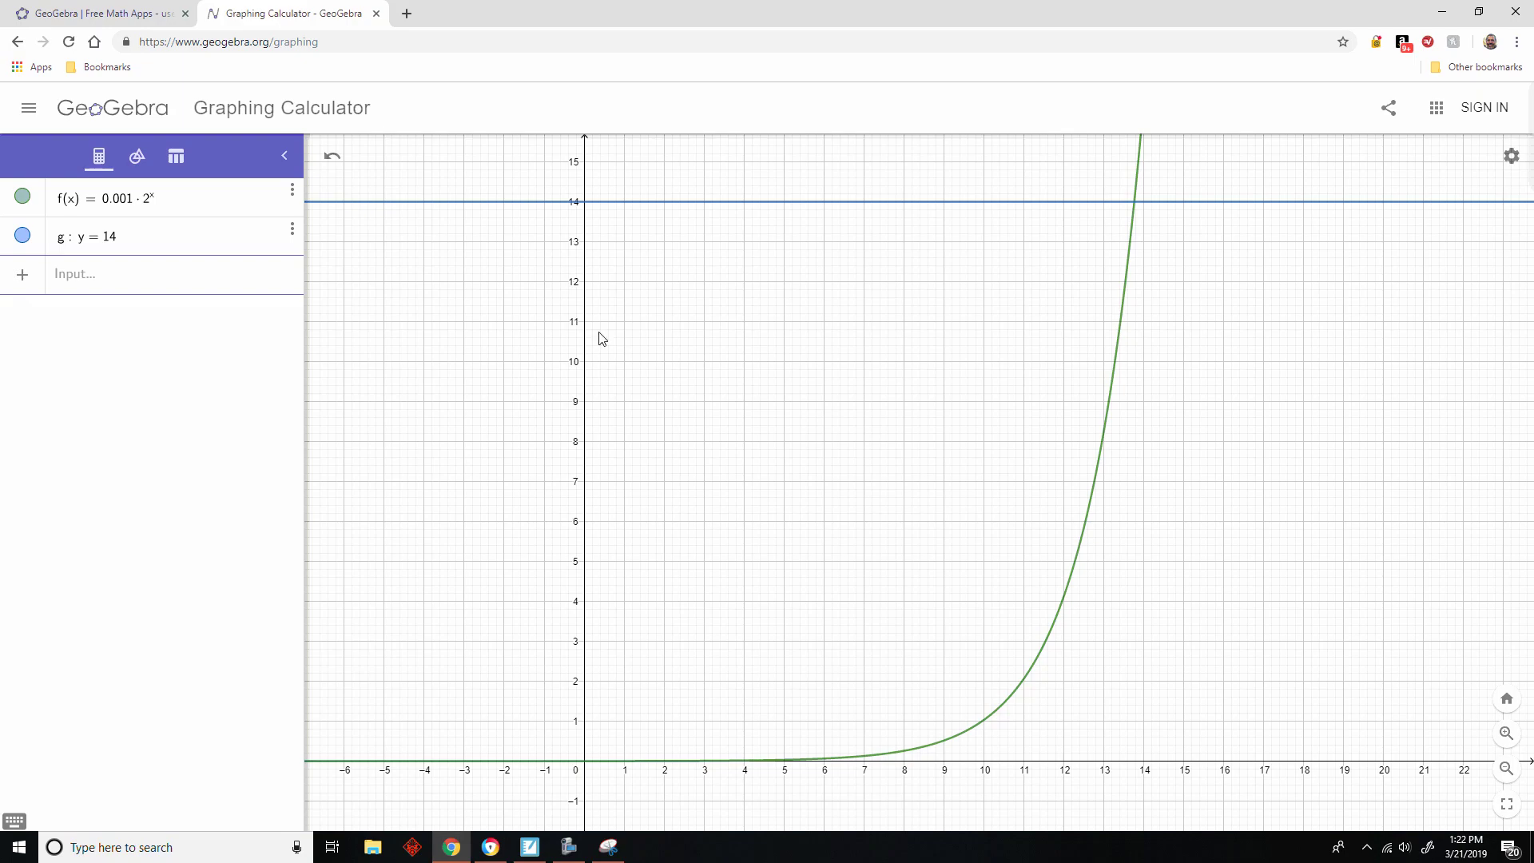
- Edit line g from 14 to 12, restore the full graph, and switch back to the worksheet
{"action": "left_click", "coordinate": [613, 204]}
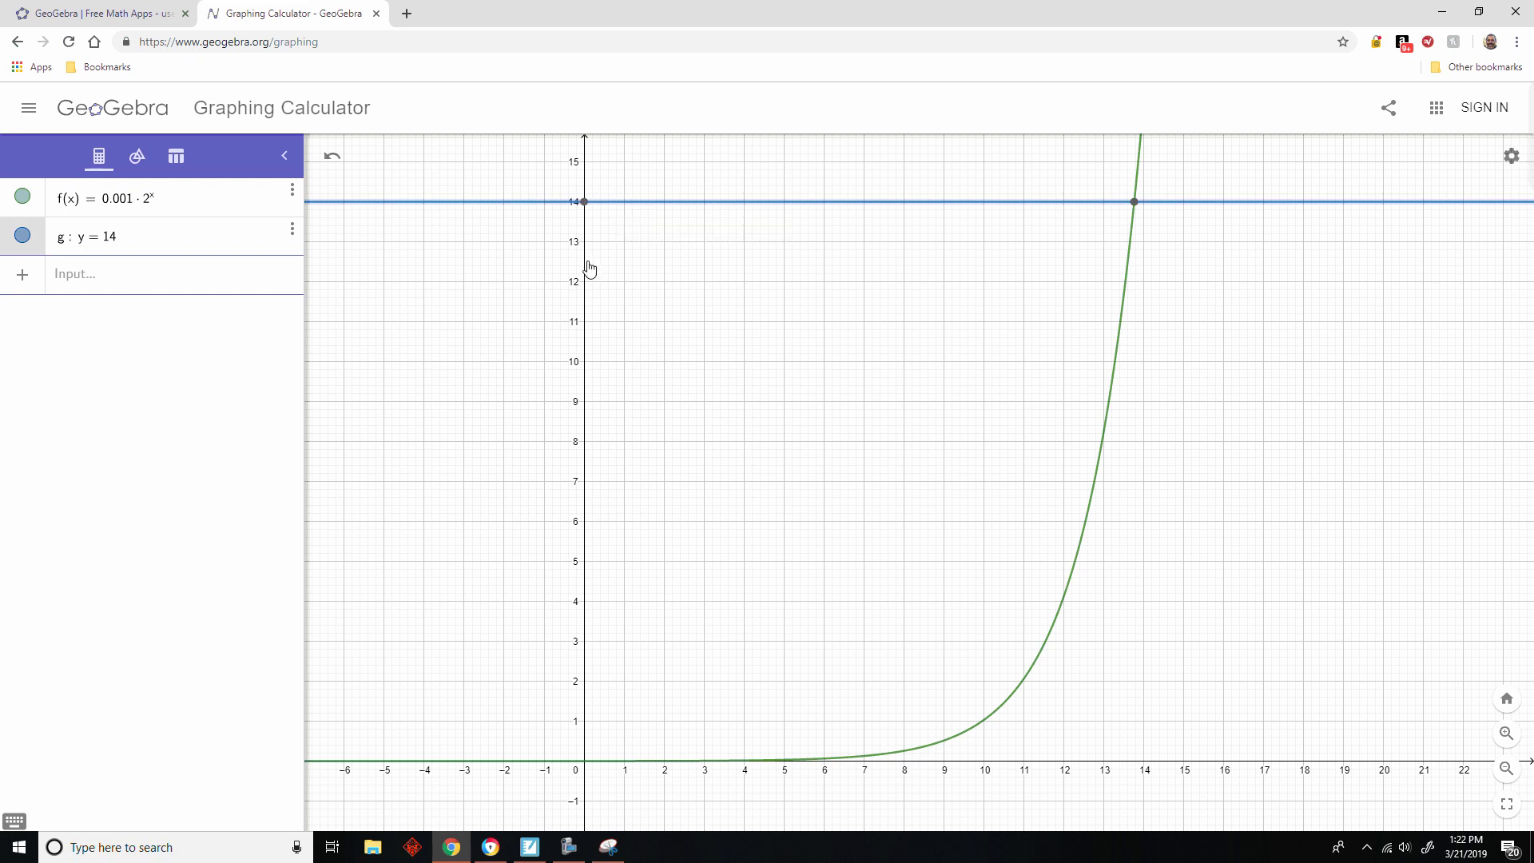
{"action": "left_click", "coordinate": [118, 240]}
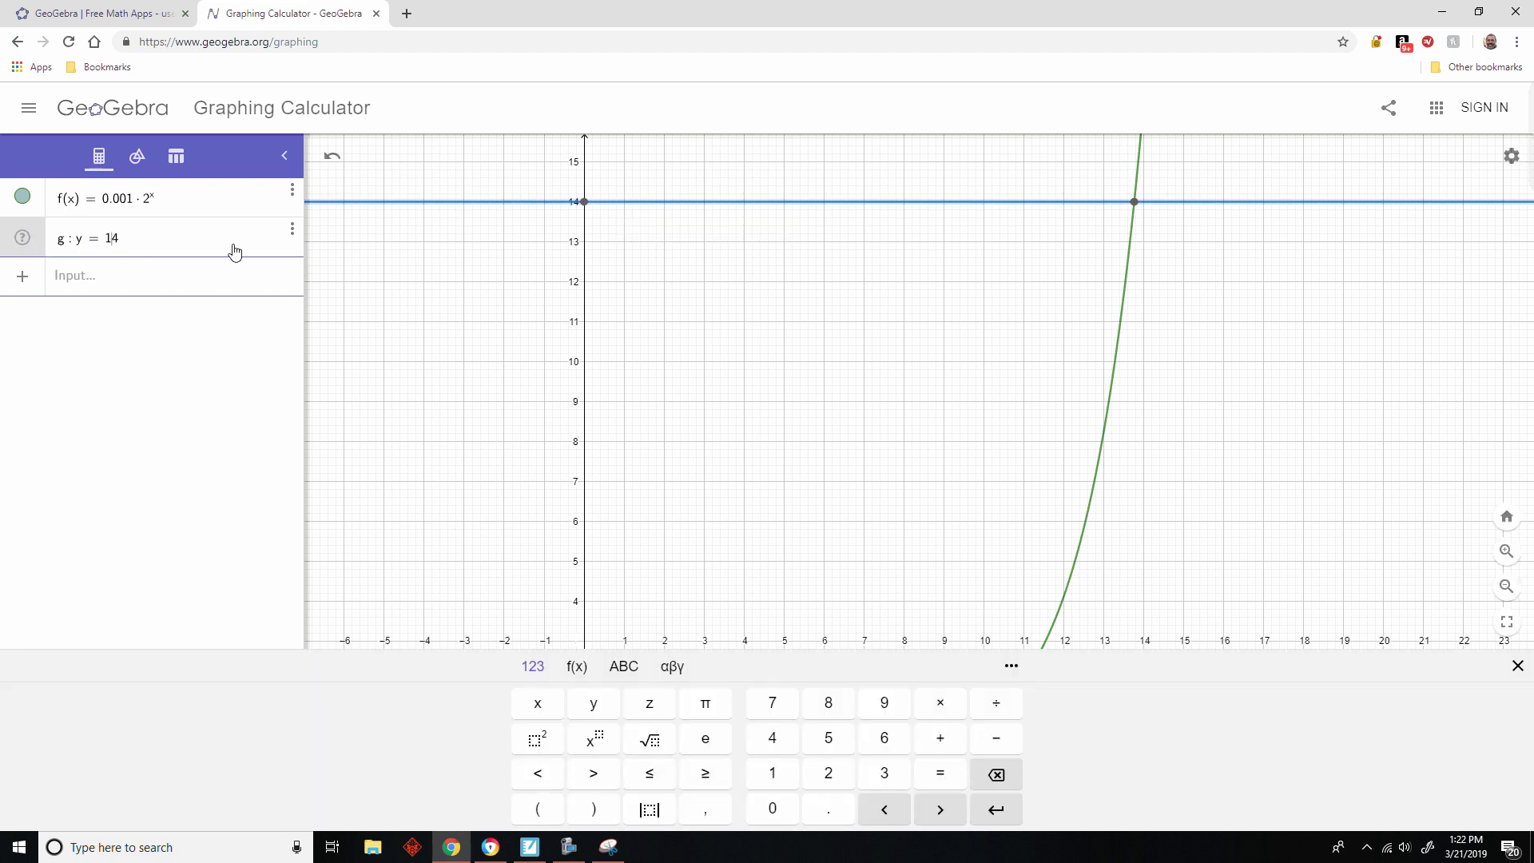
{"action": "type", "text": "2"}
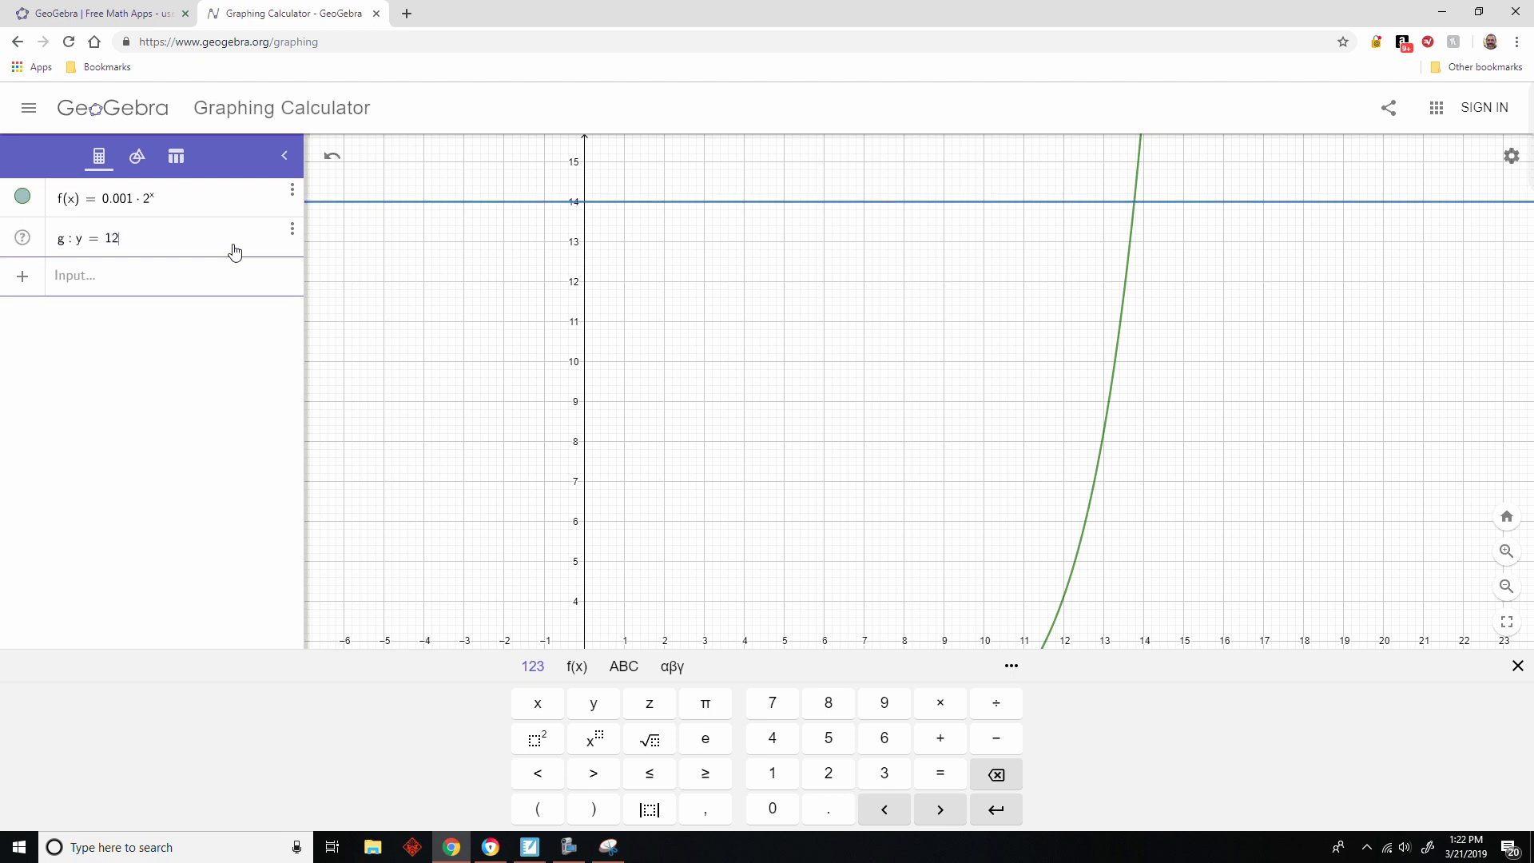
{"action": "key", "text": "Return"}
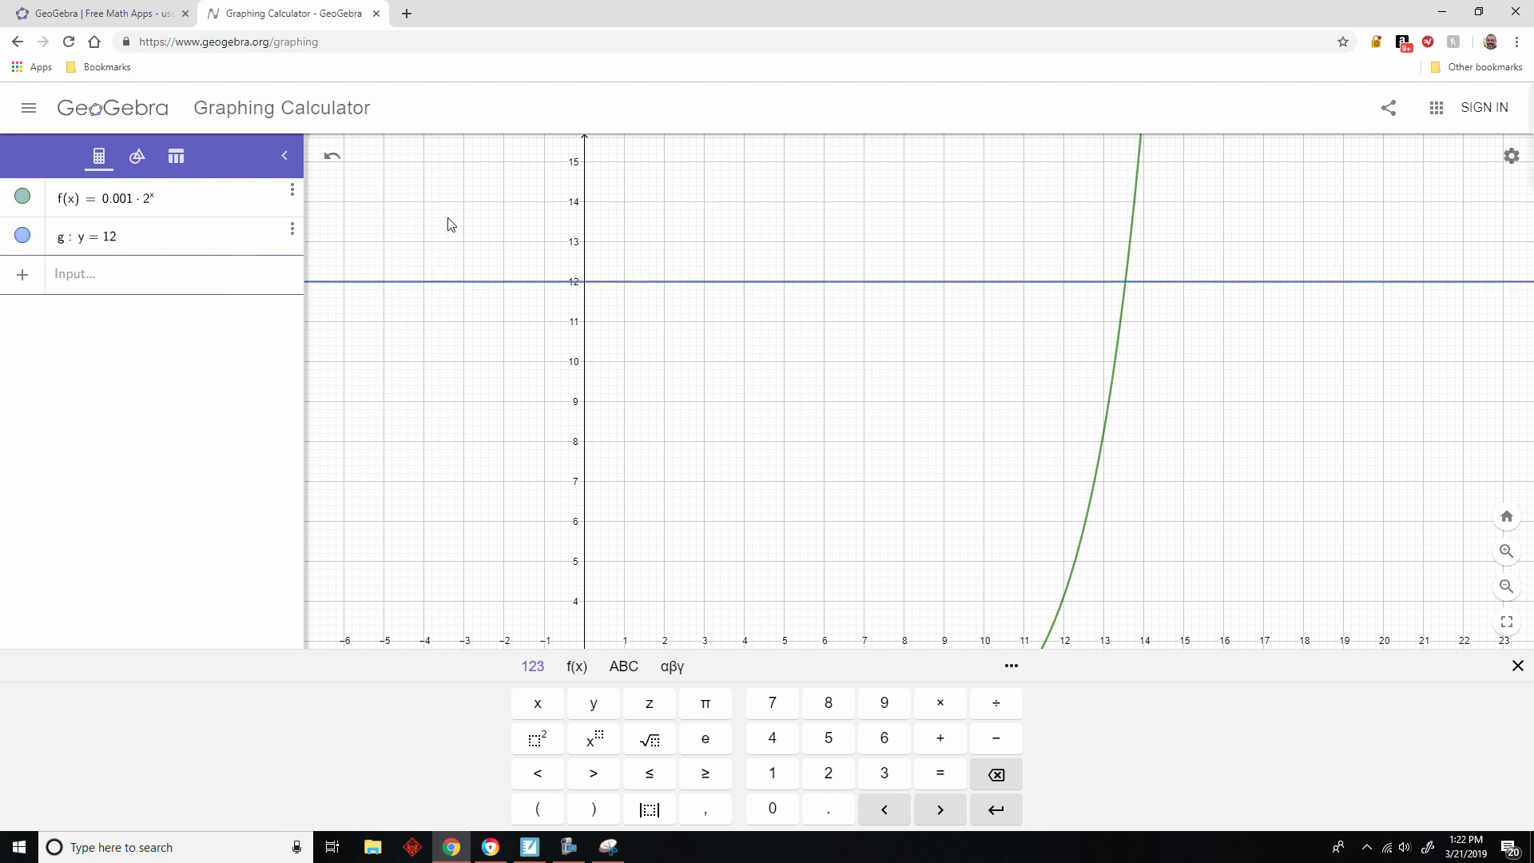
{"action": "left_click", "coordinate": [669, 525]}
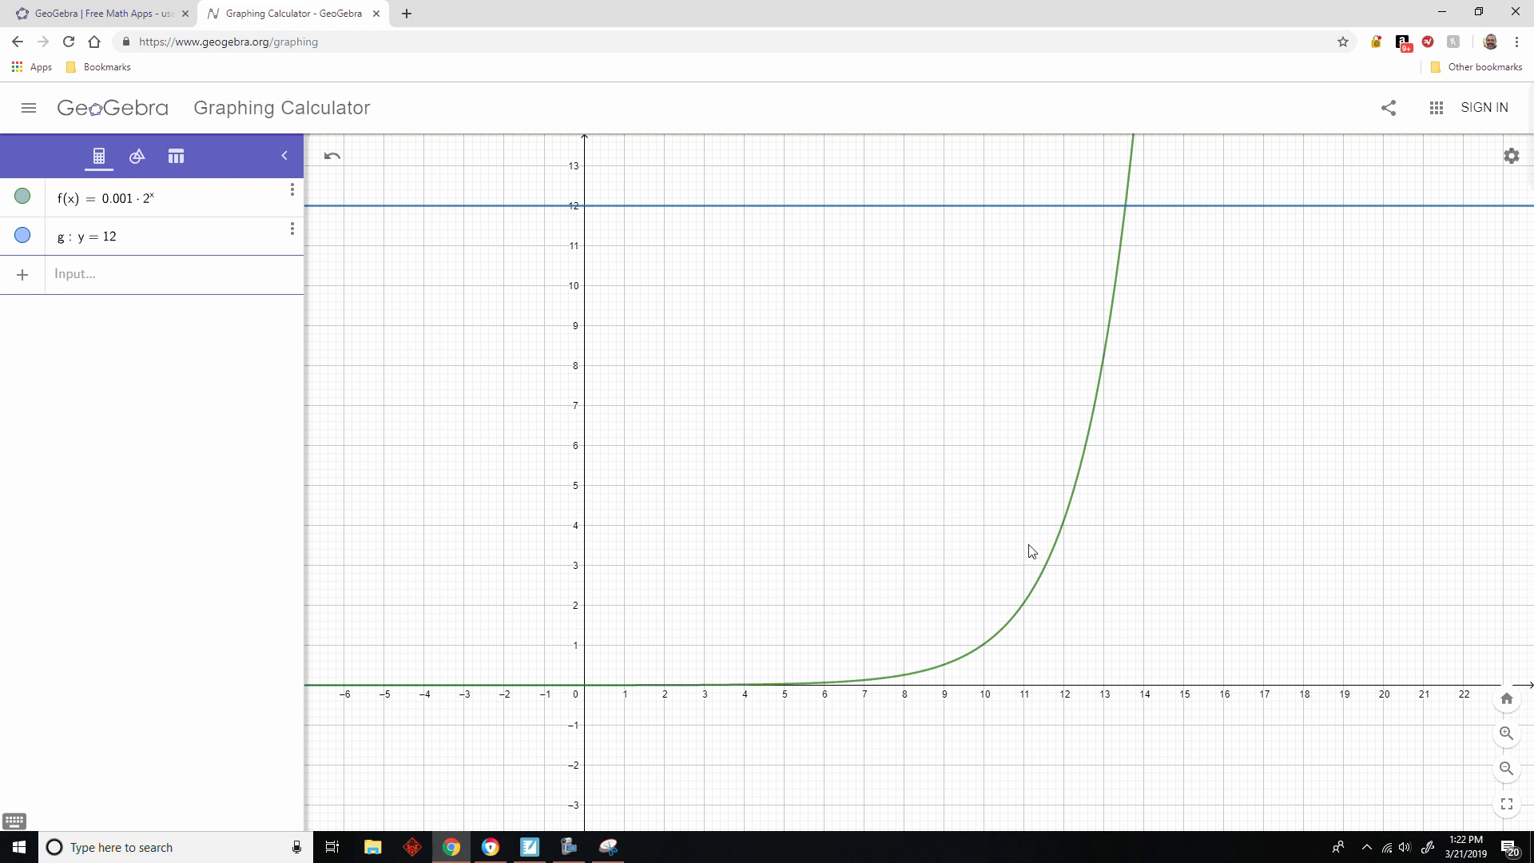
{"action": "left_click", "coordinate": [530, 846]}
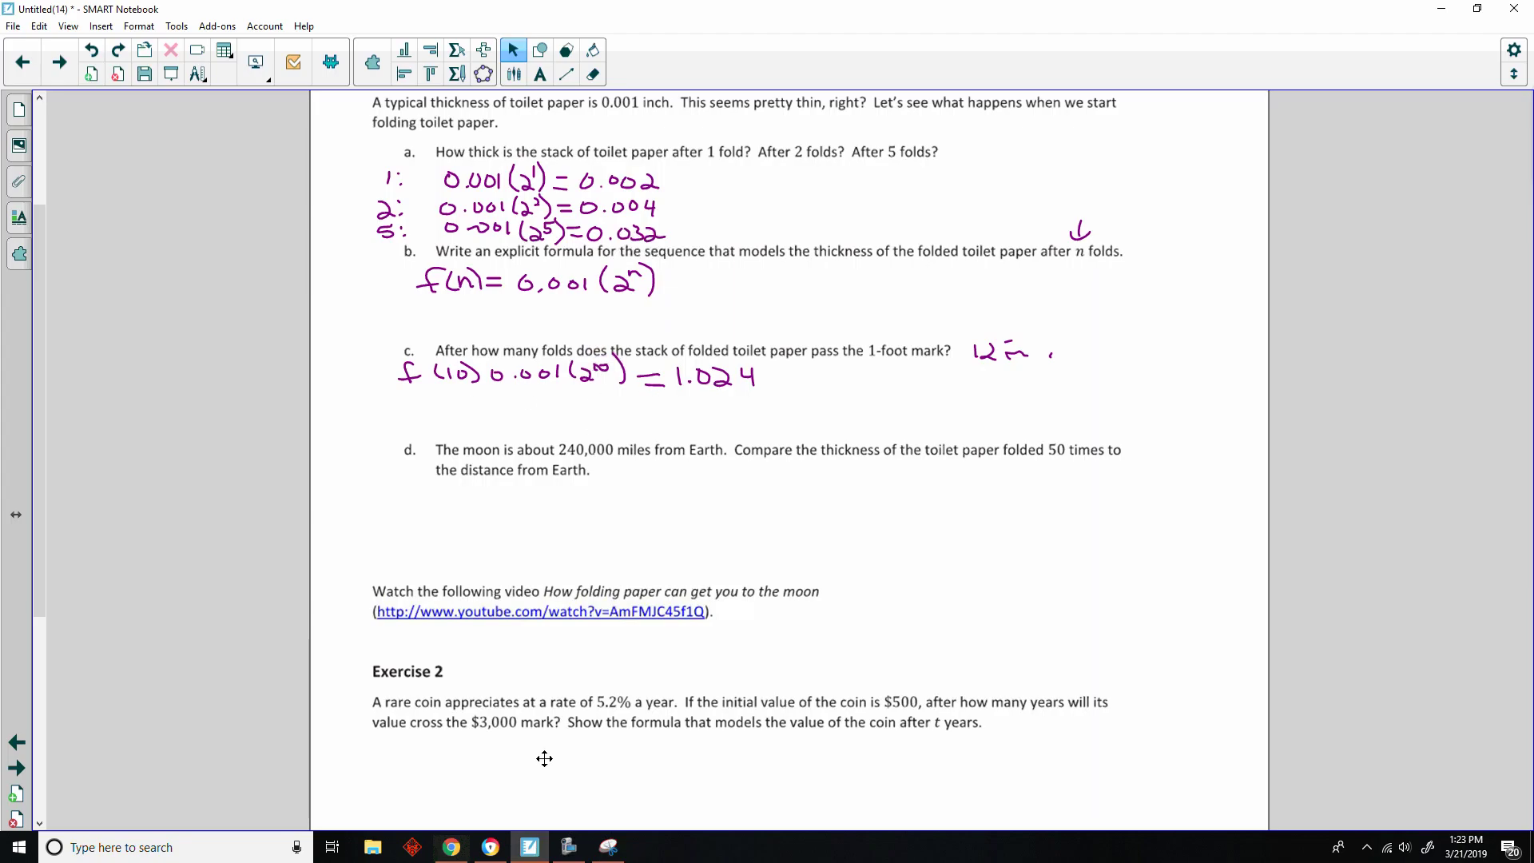
- Bring the GeoGebra graph of f(x) = 0.001·2^x and y = 12 back up
{"action": "left_click", "coordinate": [451, 847]}
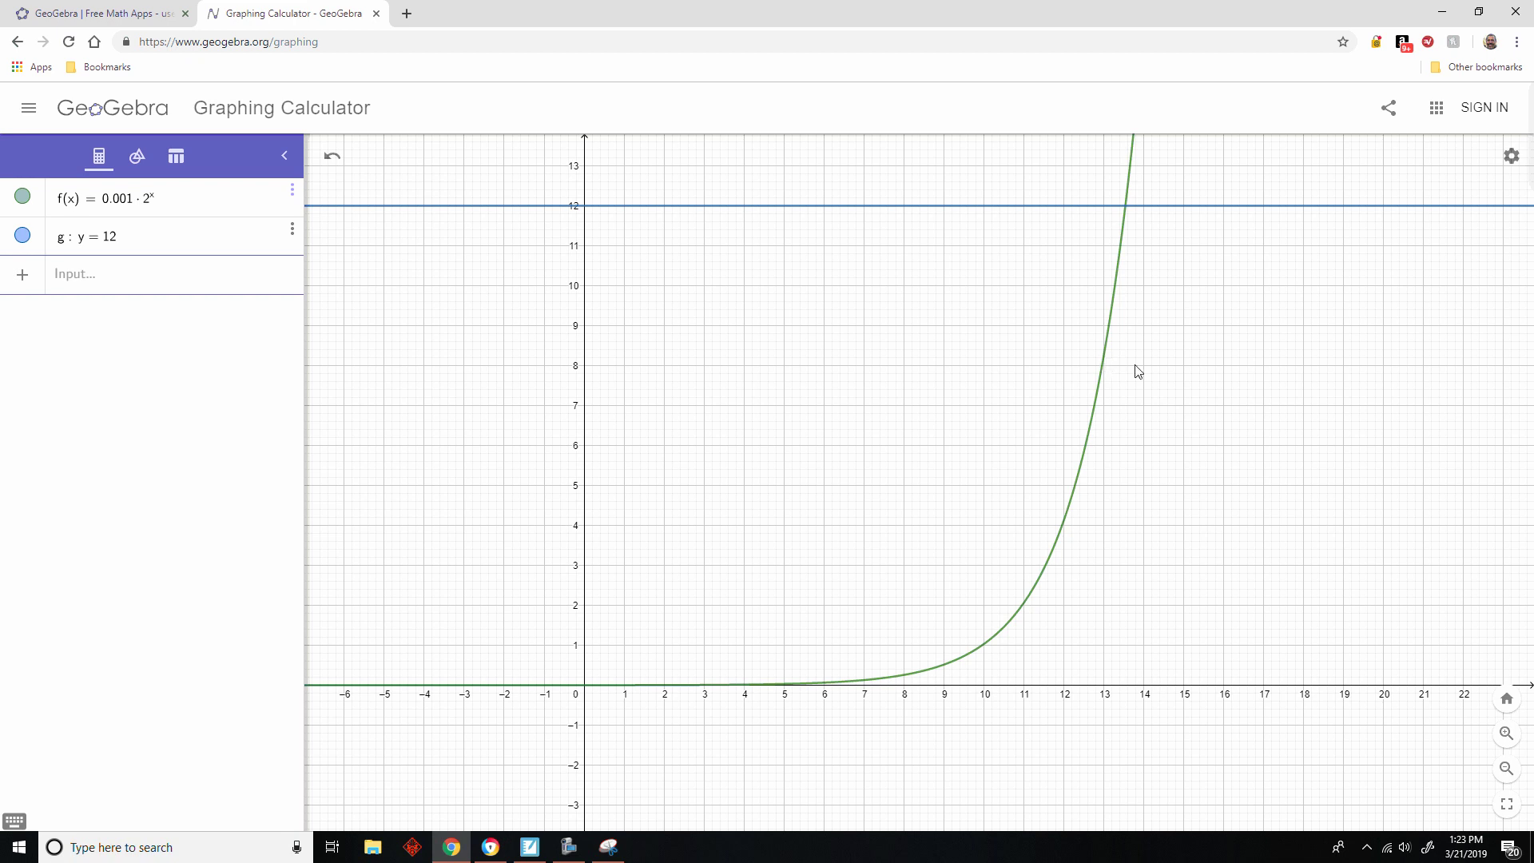
- Pan and zoom out around the y = 12 crossing, then return to the worksheet
{"action": "left_click_drag", "start_coordinate": [1049, 251], "coordinate": [1052, 430]}
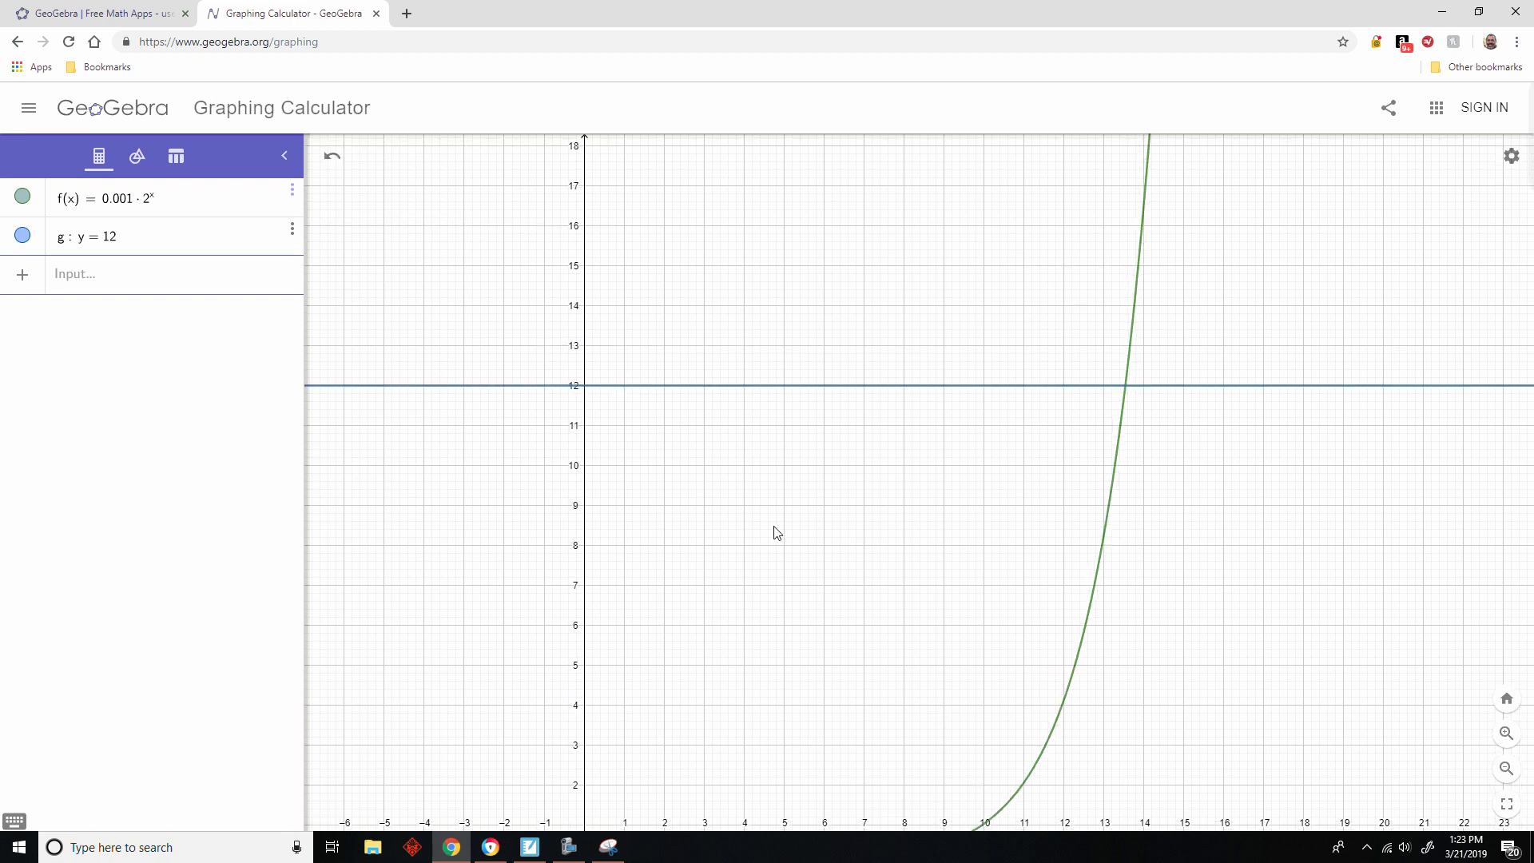
{"action": "scroll", "coordinate": [774, 531], "scroll_direction": "down", "scroll_amount": 3}
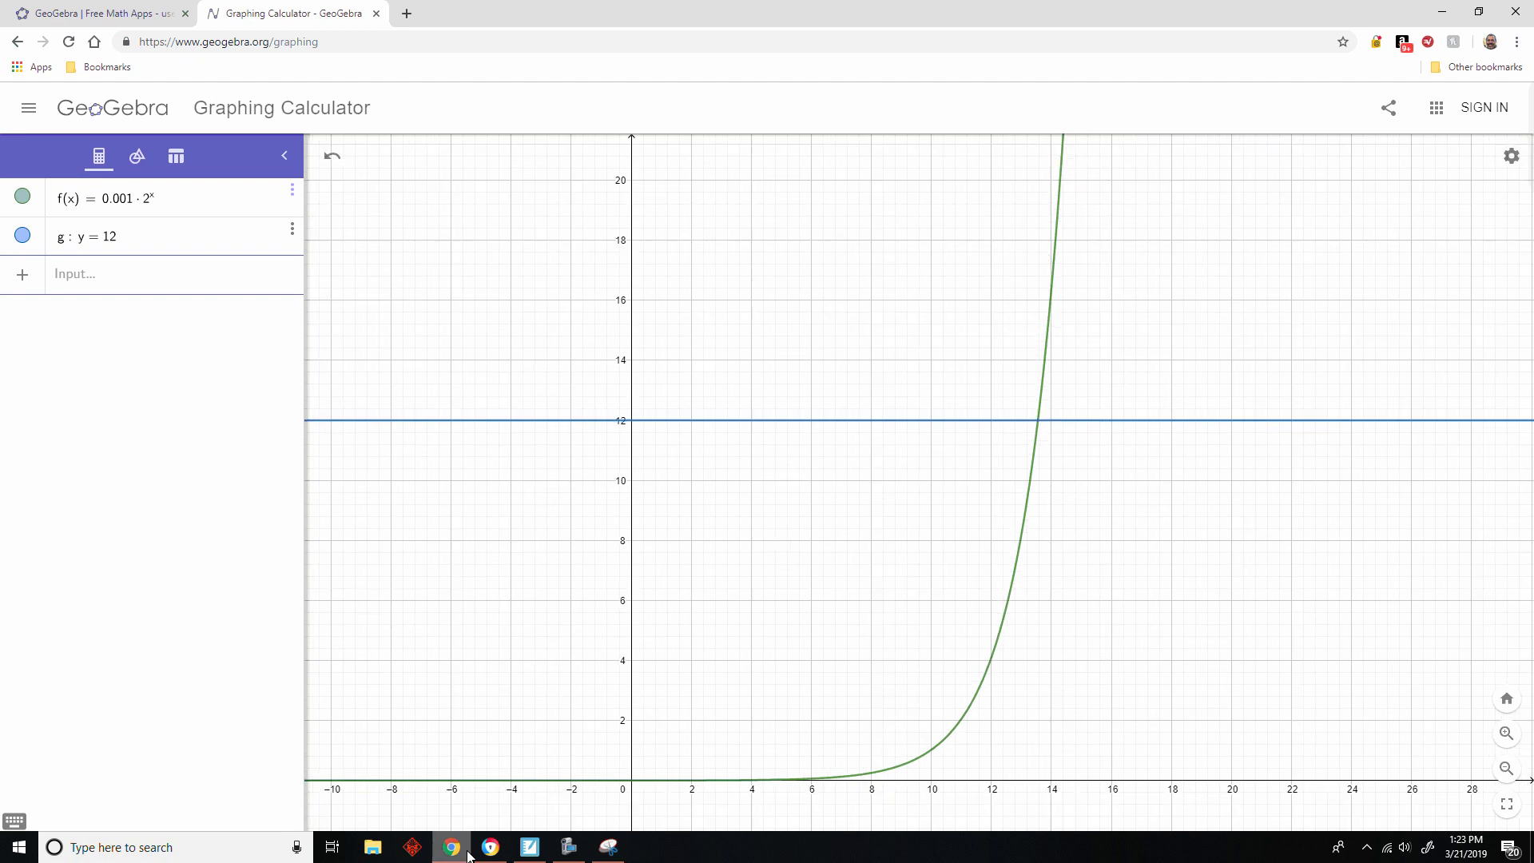
{"action": "left_click", "coordinate": [529, 846]}
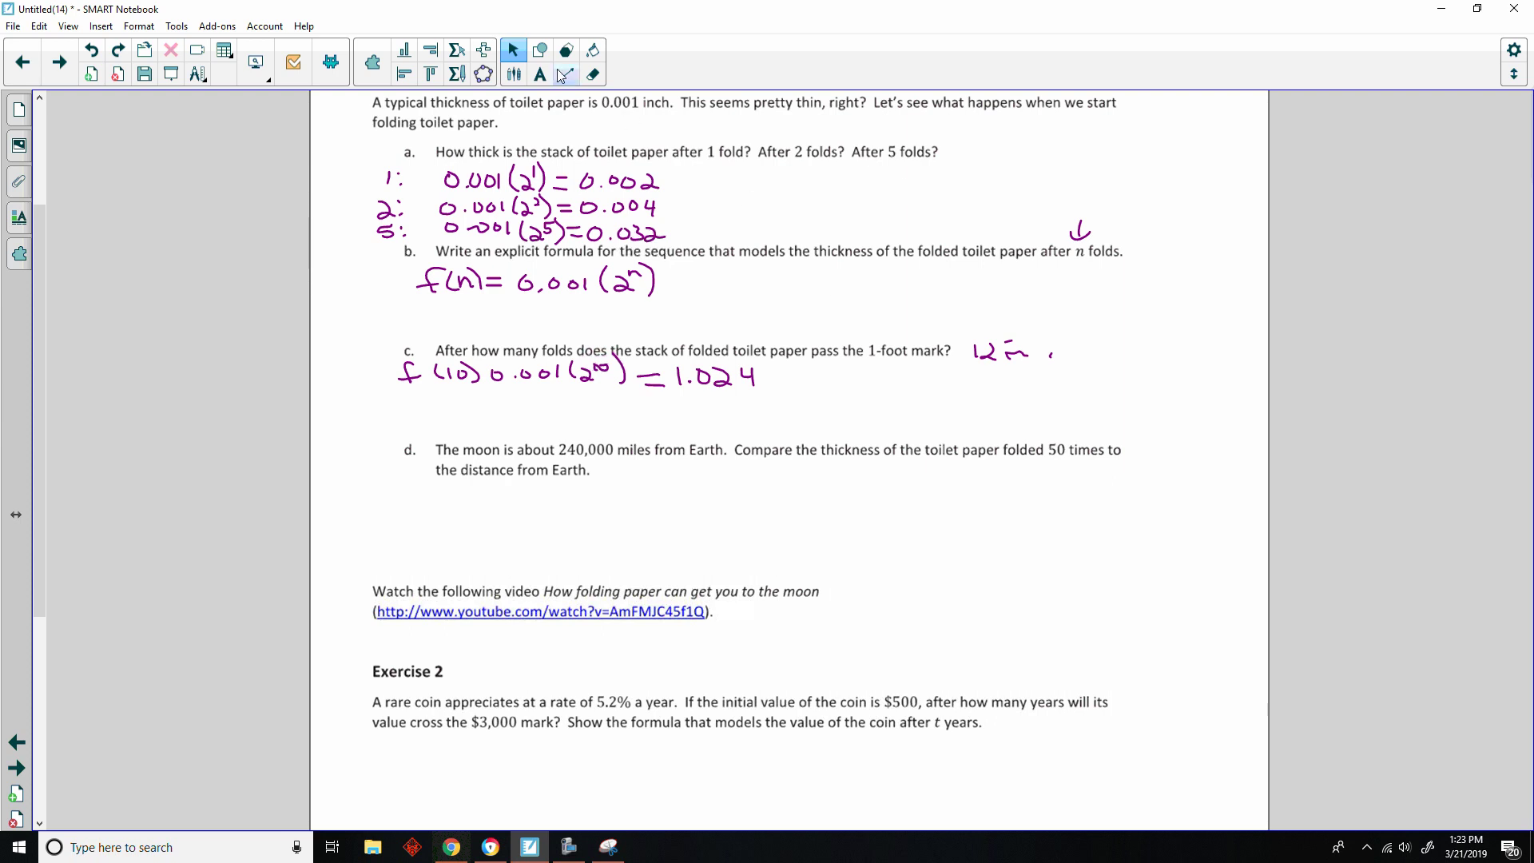
- Handwrite 'After 14 folds.' in magenta under part c, undoing a wrong digit
{"action": "left_click", "coordinate": [514, 74]}
{"action": "left_click_drag", "start_coordinate": [446, 500], "coordinate": [547, 489]}
{"action": "mouse_move", "coordinate": [505, 403]}
{"action": "left_mouse_down"}
{"action": "mouse_move", "coordinate": [508, 419]}
{"action": "mouse_move", "coordinate": [551, 404]}
{"action": "mouse_move", "coordinate": [691, 428]}
{"action": "mouse_move", "coordinate": [709, 384]}
{"action": "mouse_move", "coordinate": [705, 425]}
{"action": "left_mouse_up"}
{"action": "key", "text": "ctrl+z"}
{"action": "left_click", "coordinate": [727, 425]}
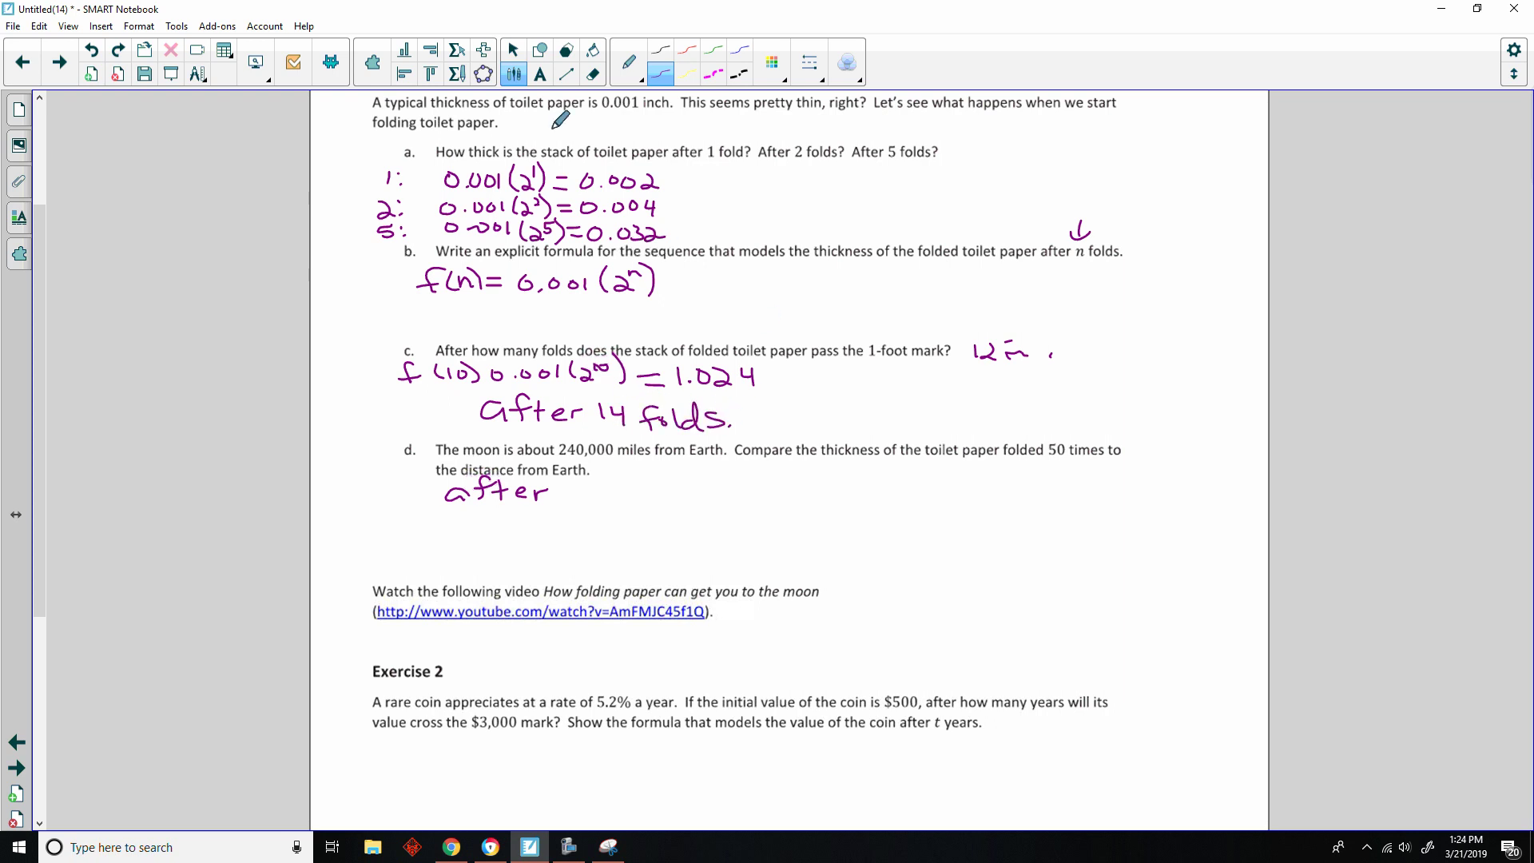
- Erase the stray word 'after' written under part d
{"action": "left_click", "coordinate": [597, 75]}
{"action": "left_click_drag", "start_coordinate": [551, 492], "coordinate": [446, 492]}
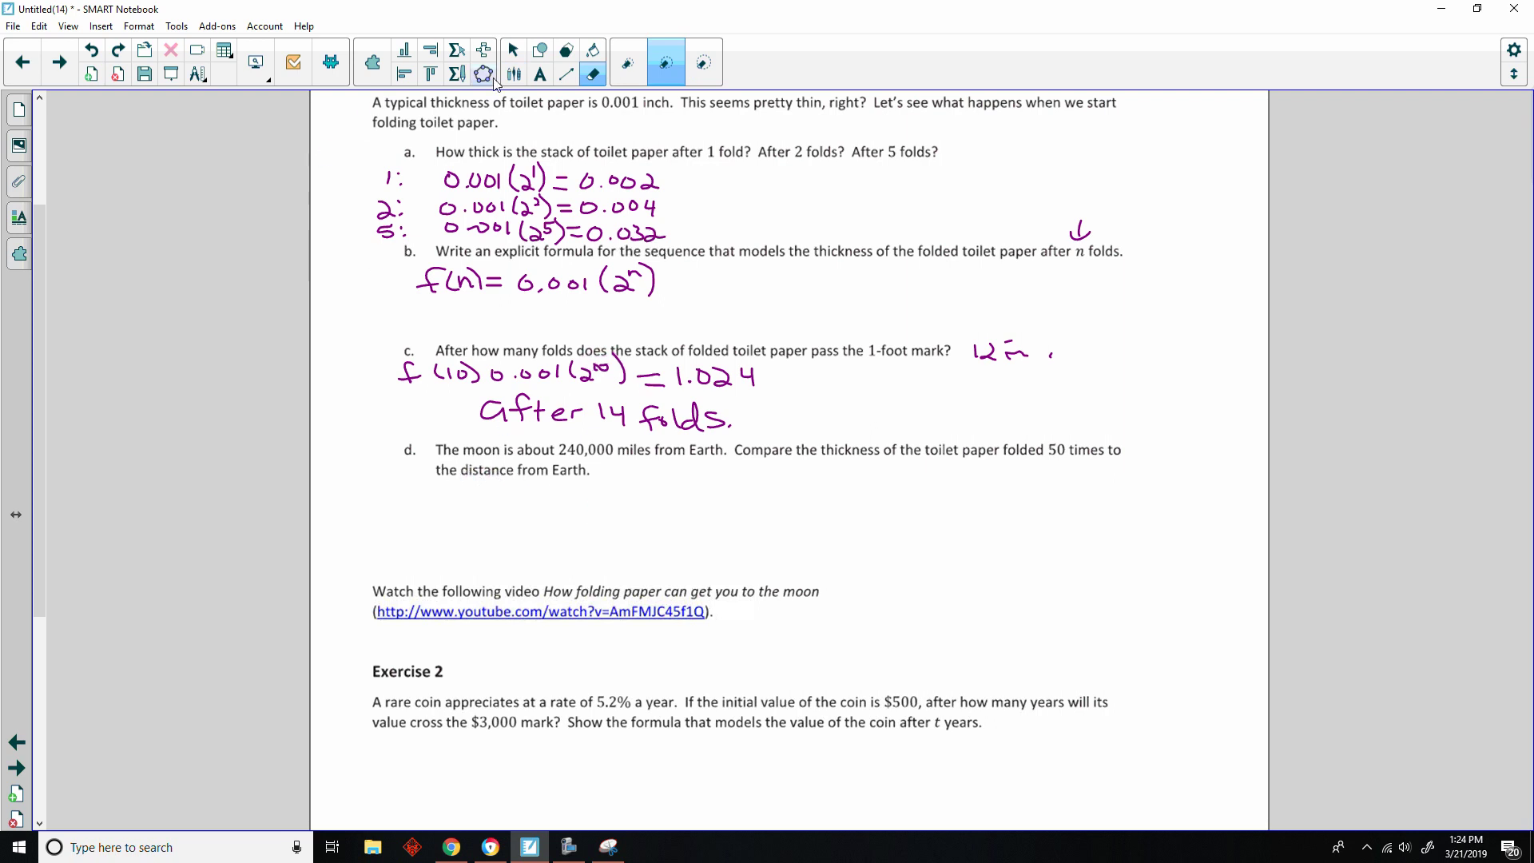
{"action": "left_click", "coordinate": [516, 75]}
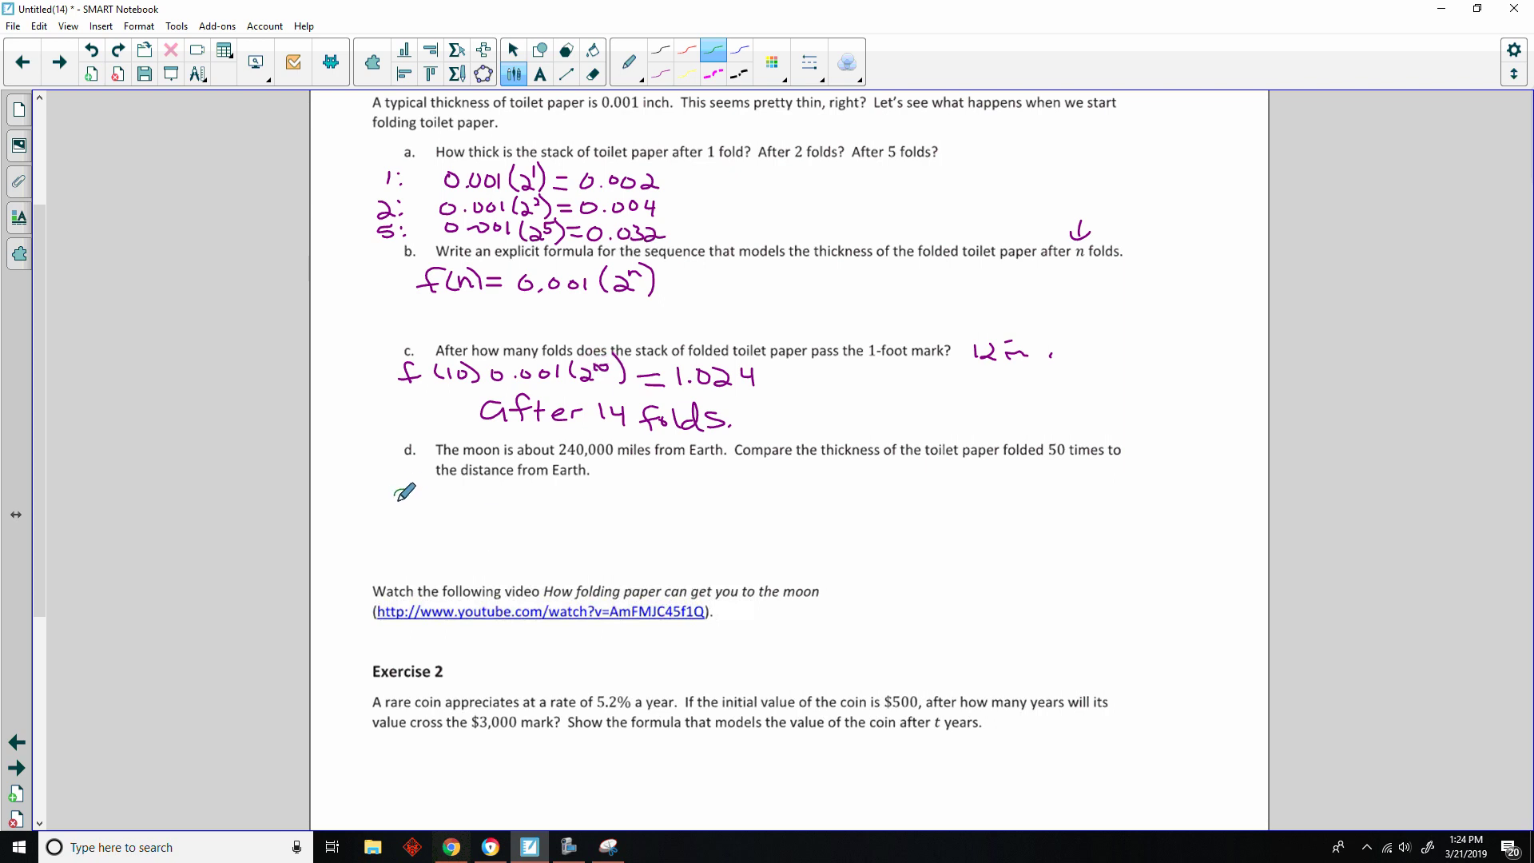
- Write f(50) = 0.001(2⁵⁰) in green under part d, erasing a stray slash, then go to GeoGebra
{"action": "mouse_move", "coordinate": [411, 489]}
{"action": "left_mouse_down"}
{"action": "mouse_move", "coordinate": [391, 515]}
{"action": "mouse_move", "coordinate": [488, 515]}
{"action": "mouse_move", "coordinate": [511, 499]}
{"action": "left_mouse_up"}
{"action": "mouse_move", "coordinate": [498, 509]}
{"action": "left_mouse_down"}
{"action": "mouse_move", "coordinate": [634, 510]}
{"action": "mouse_move", "coordinate": [626, 498]}
{"action": "mouse_move", "coordinate": [656, 504]}
{"action": "mouse_move", "coordinate": [676, 480]}
{"action": "mouse_move", "coordinate": [703, 509]}
{"action": "left_mouse_up"}
{"action": "left_click", "coordinate": [594, 75]}
{"action": "left_click", "coordinate": [515, 74]}
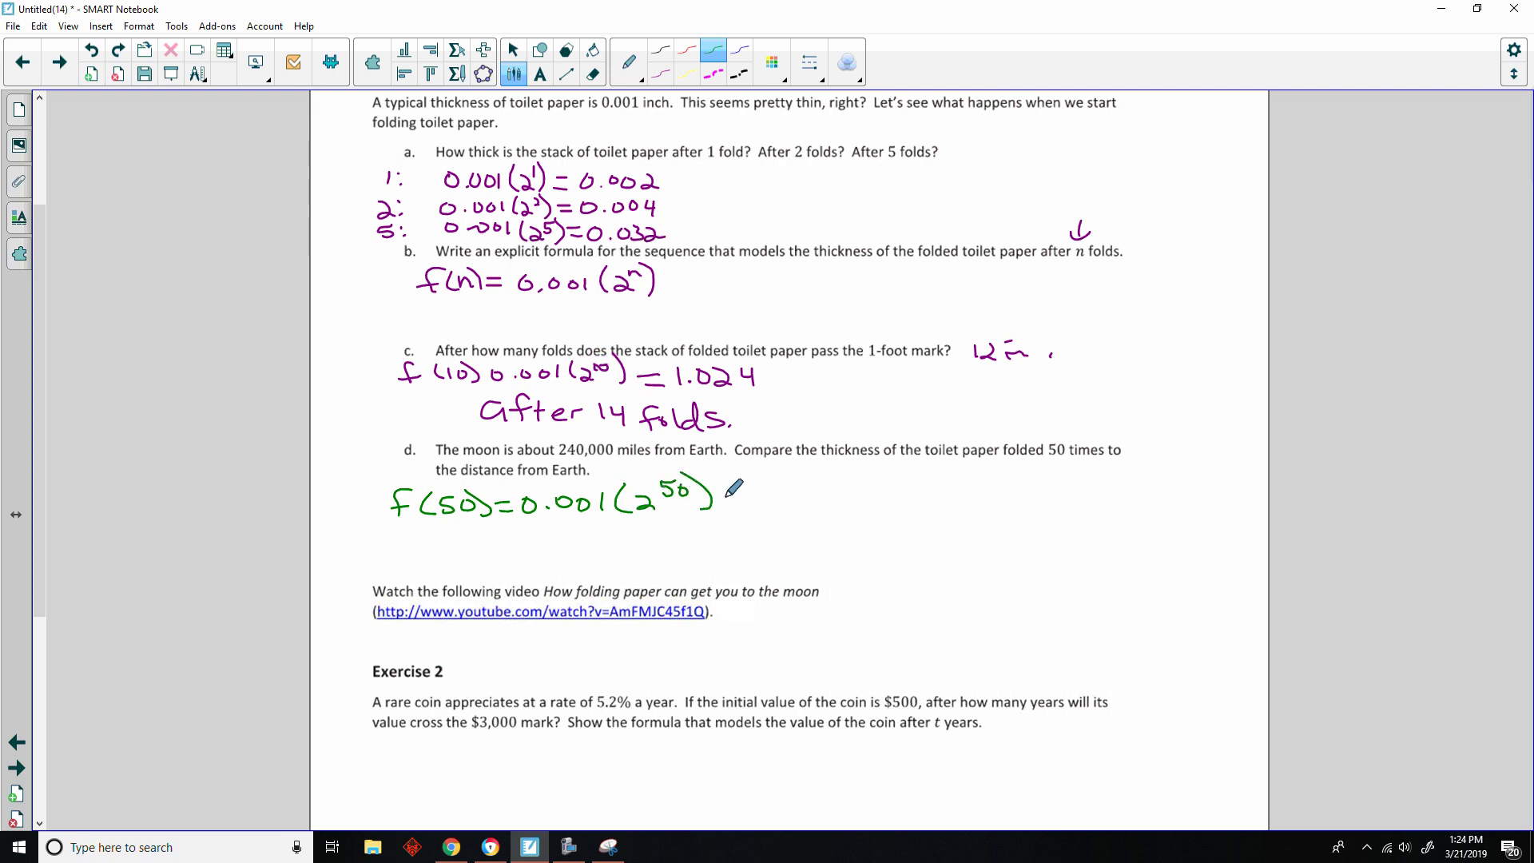
{"action": "left_click", "coordinate": [457, 853]}
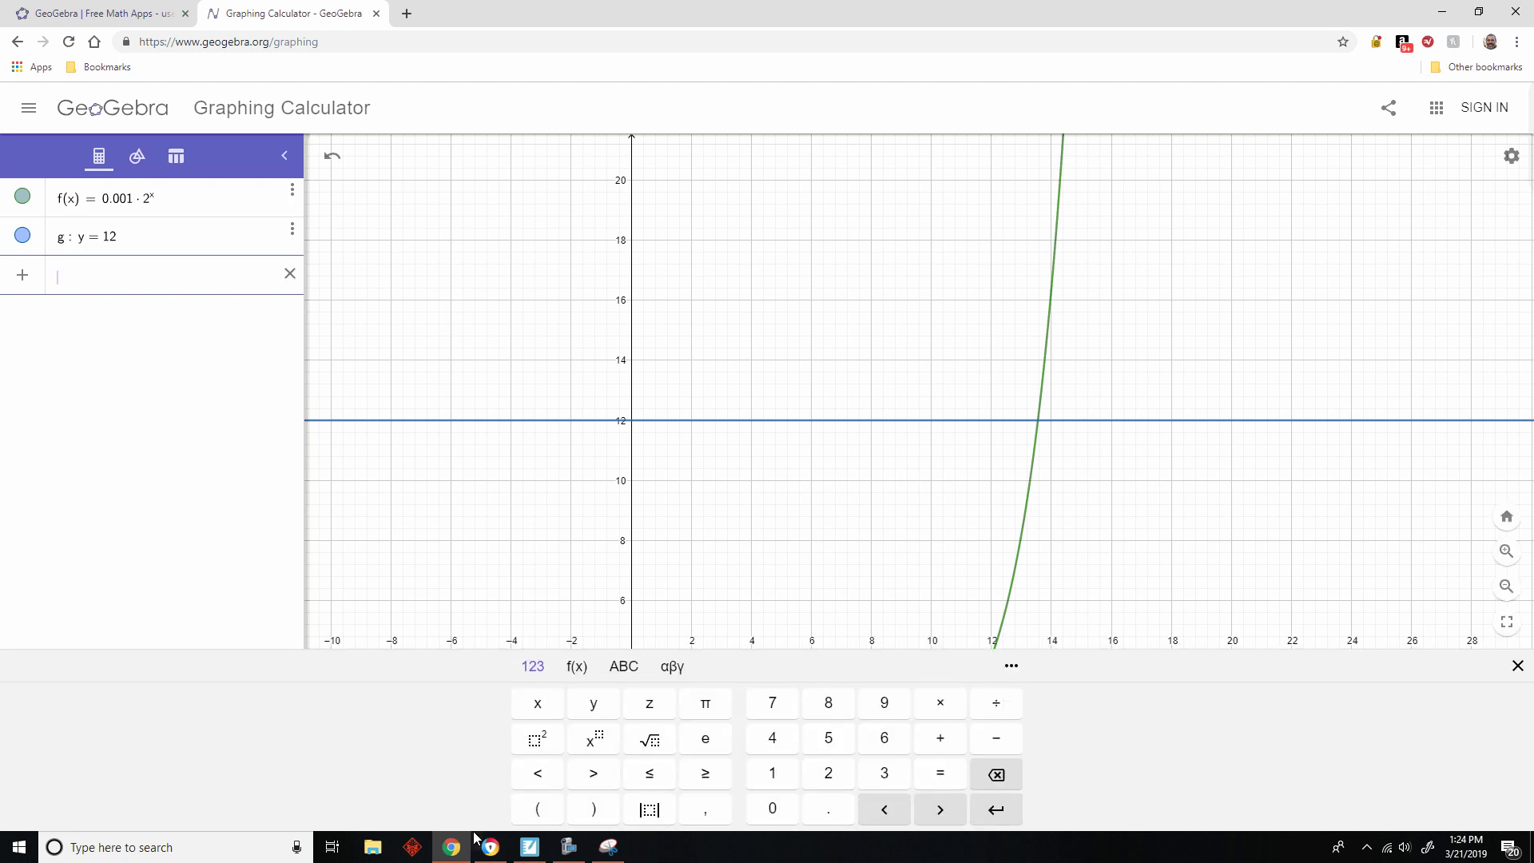
- Enter x = 50 to create the vertical line h
{"action": "type", "text": "x = 50"}
{"action": "key", "text": "Return"}
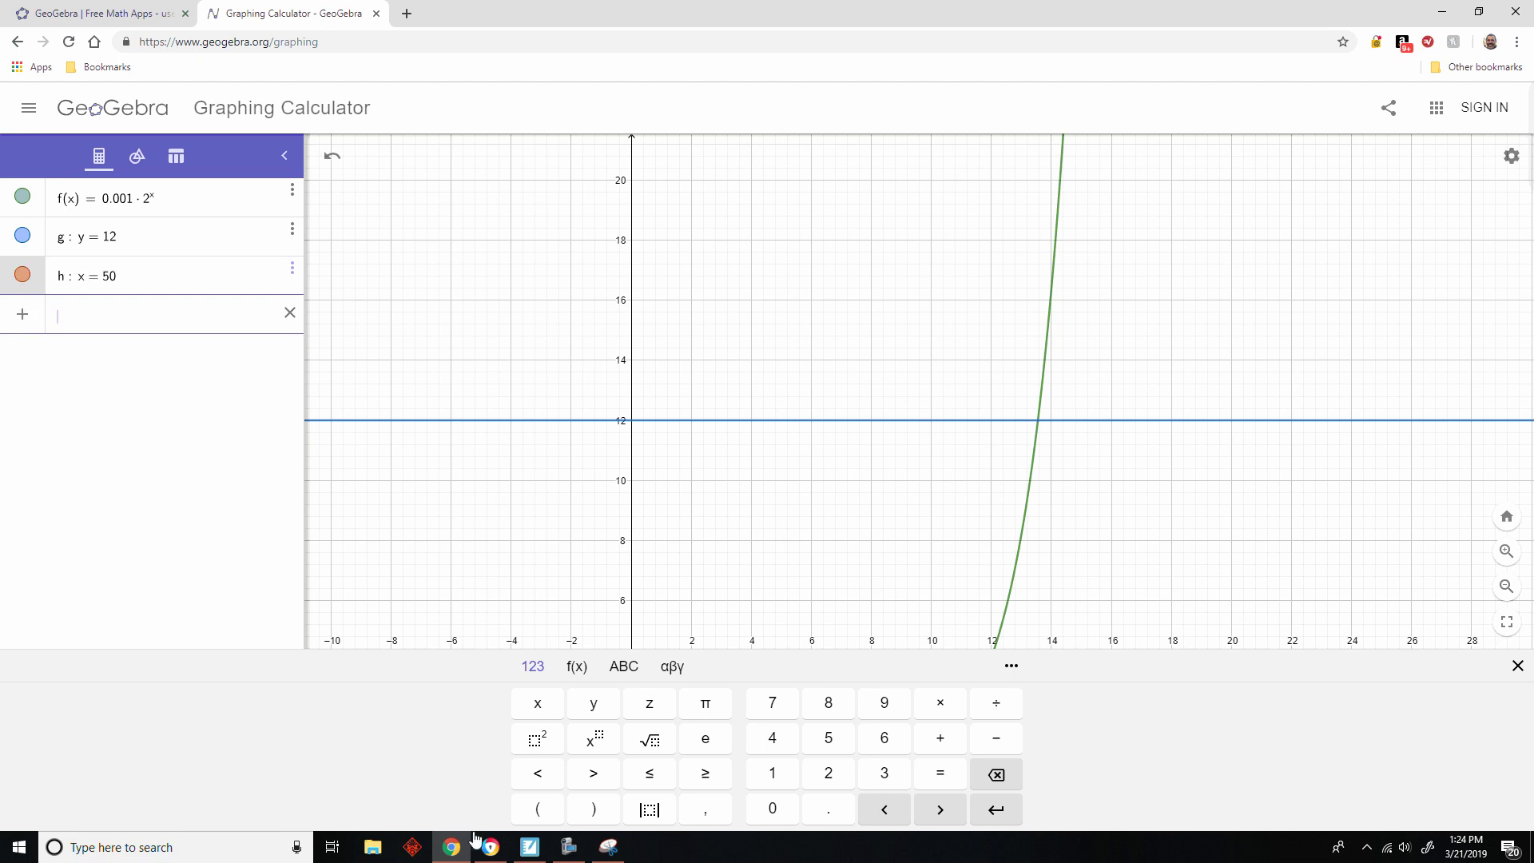
- Zoom out and pan to follow the steep curve up the line x = 50
{"action": "scroll", "coordinate": [877, 476], "scroll_direction": "down", "scroll_amount": 3}
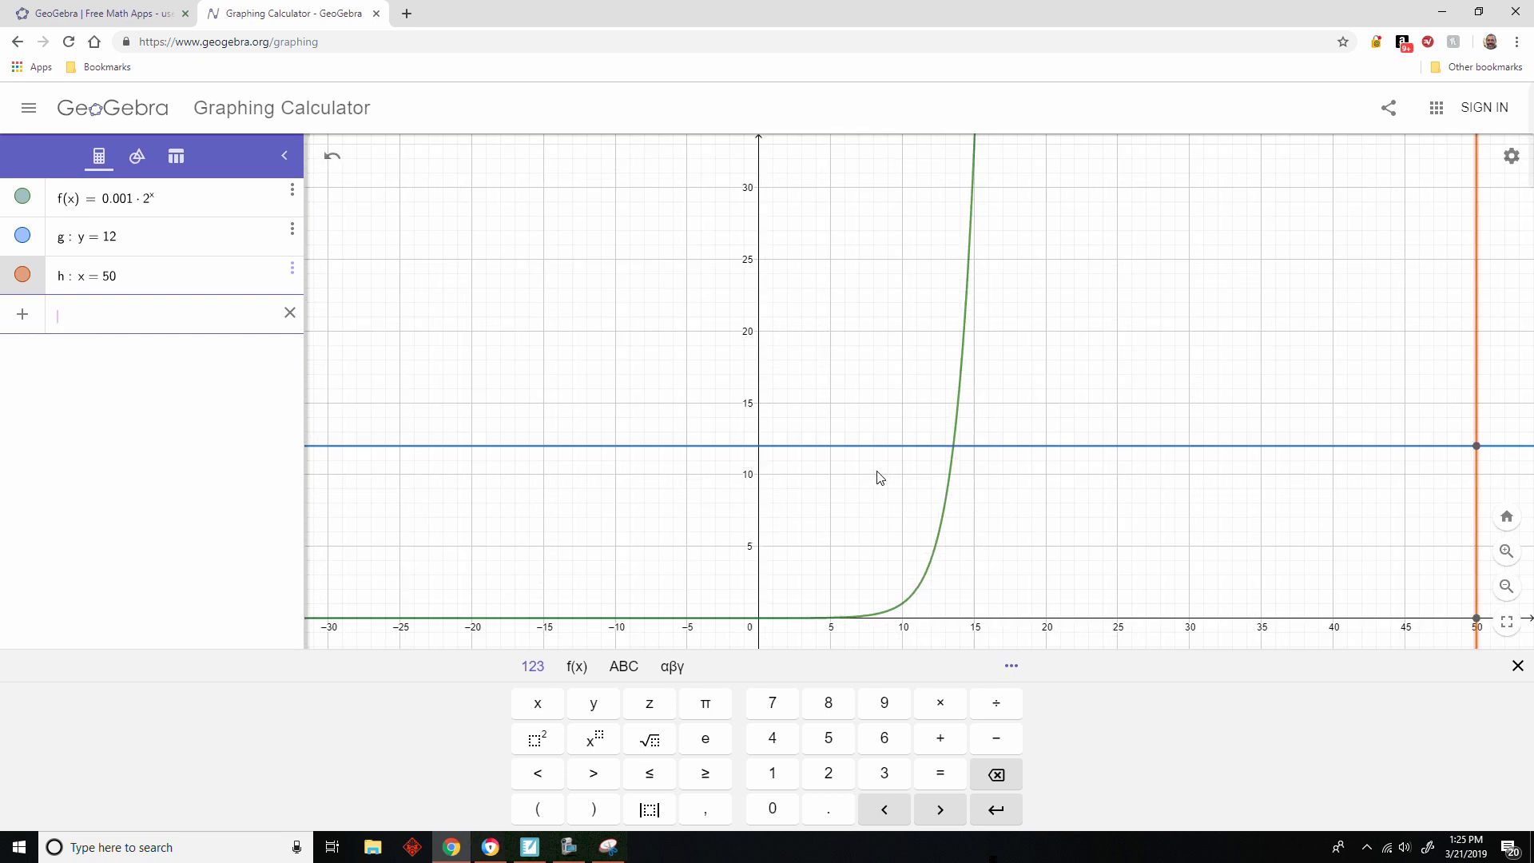
{"action": "scroll", "coordinate": [879, 477], "scroll_direction": "down", "scroll_amount": 5}
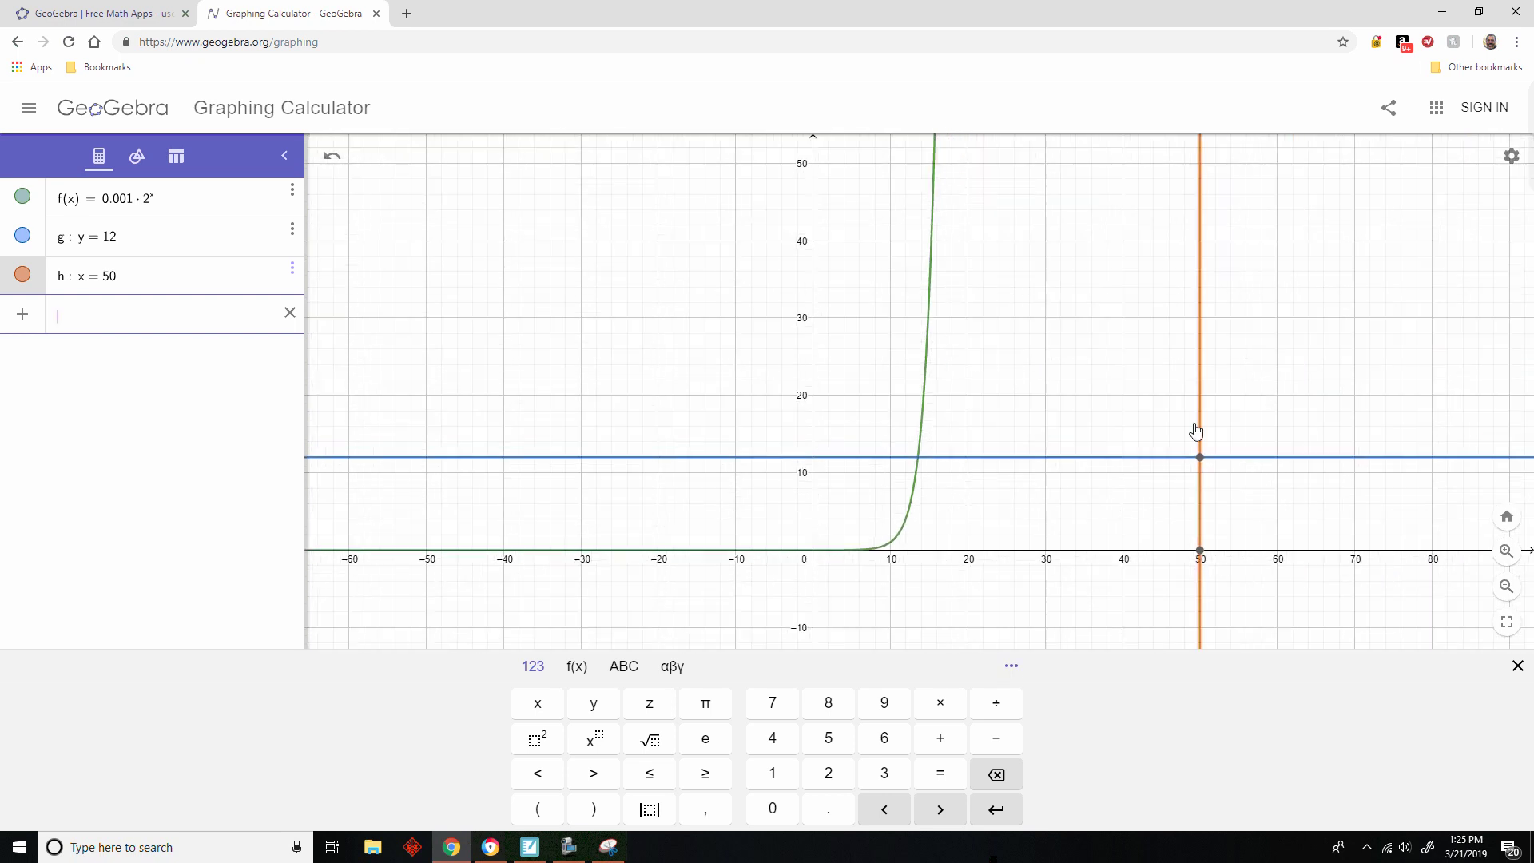
{"action": "scroll", "coordinate": [1159, 407], "scroll_direction": "down", "scroll_amount": 4}
{"action": "left_click", "coordinate": [1090, 257]}
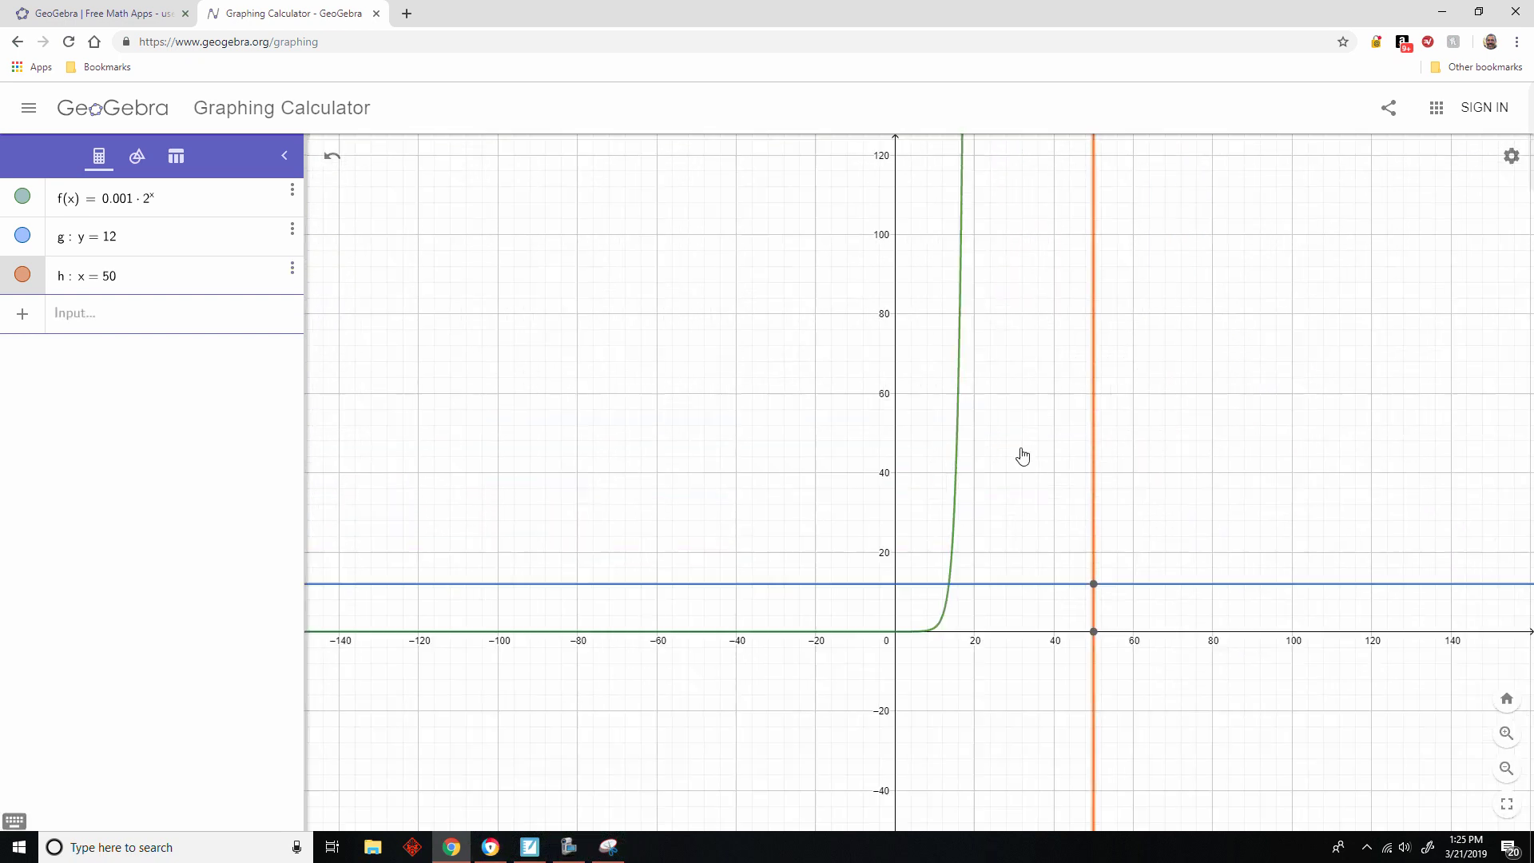
{"action": "scroll", "coordinate": [961, 407], "scroll_direction": "down", "scroll_amount": 8}
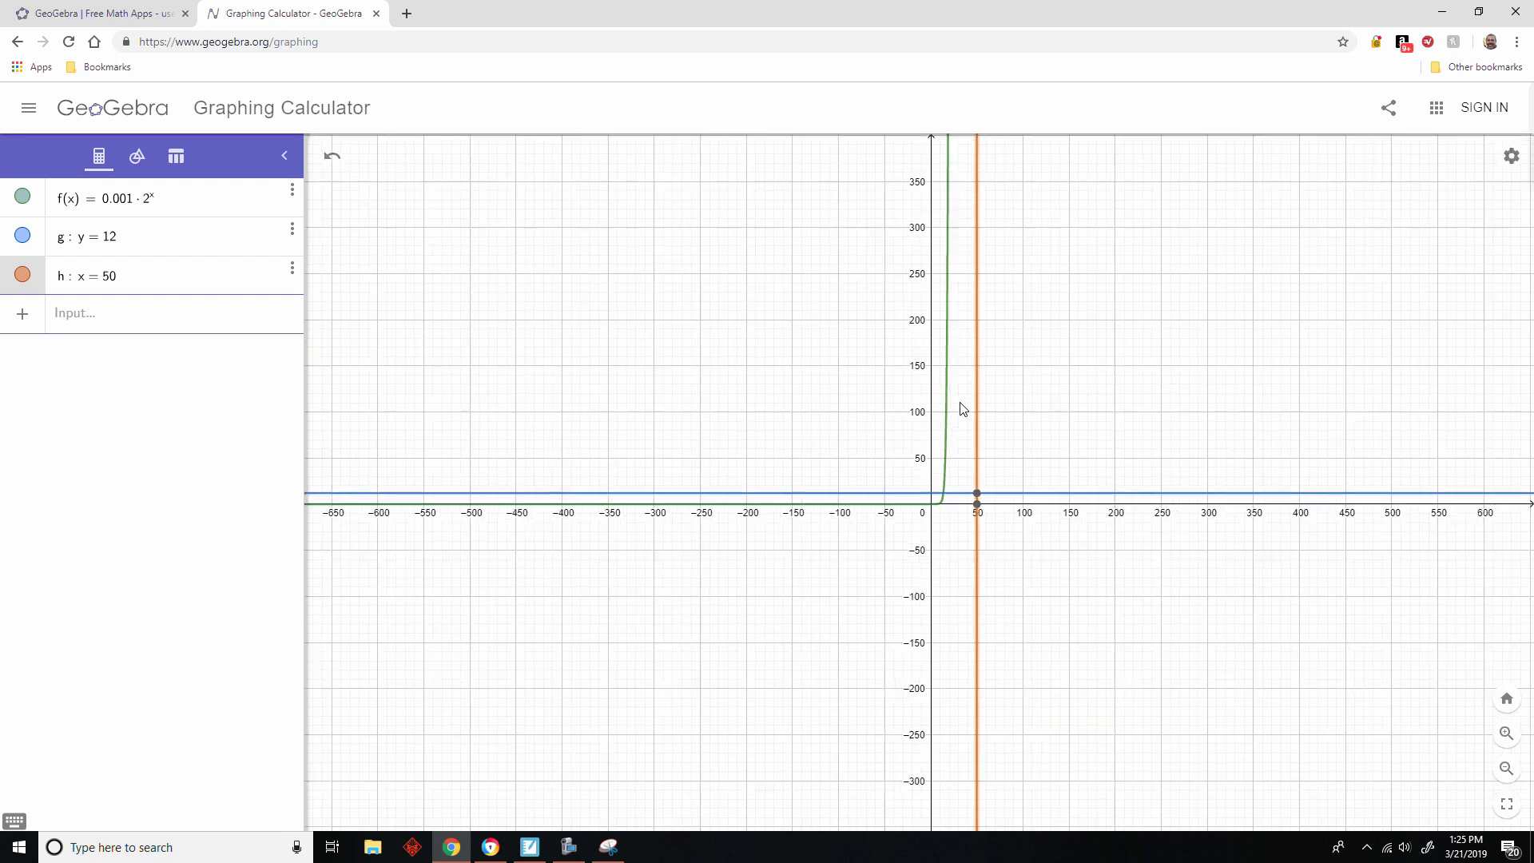
{"action": "scroll", "coordinate": [962, 406], "scroll_direction": "down", "scroll_amount": 6}
{"action": "left_click_drag", "start_coordinate": [1033, 301], "coordinate": [968, 476]}
{"action": "scroll", "coordinate": [967, 472], "scroll_direction": "down", "scroll_amount": 8}
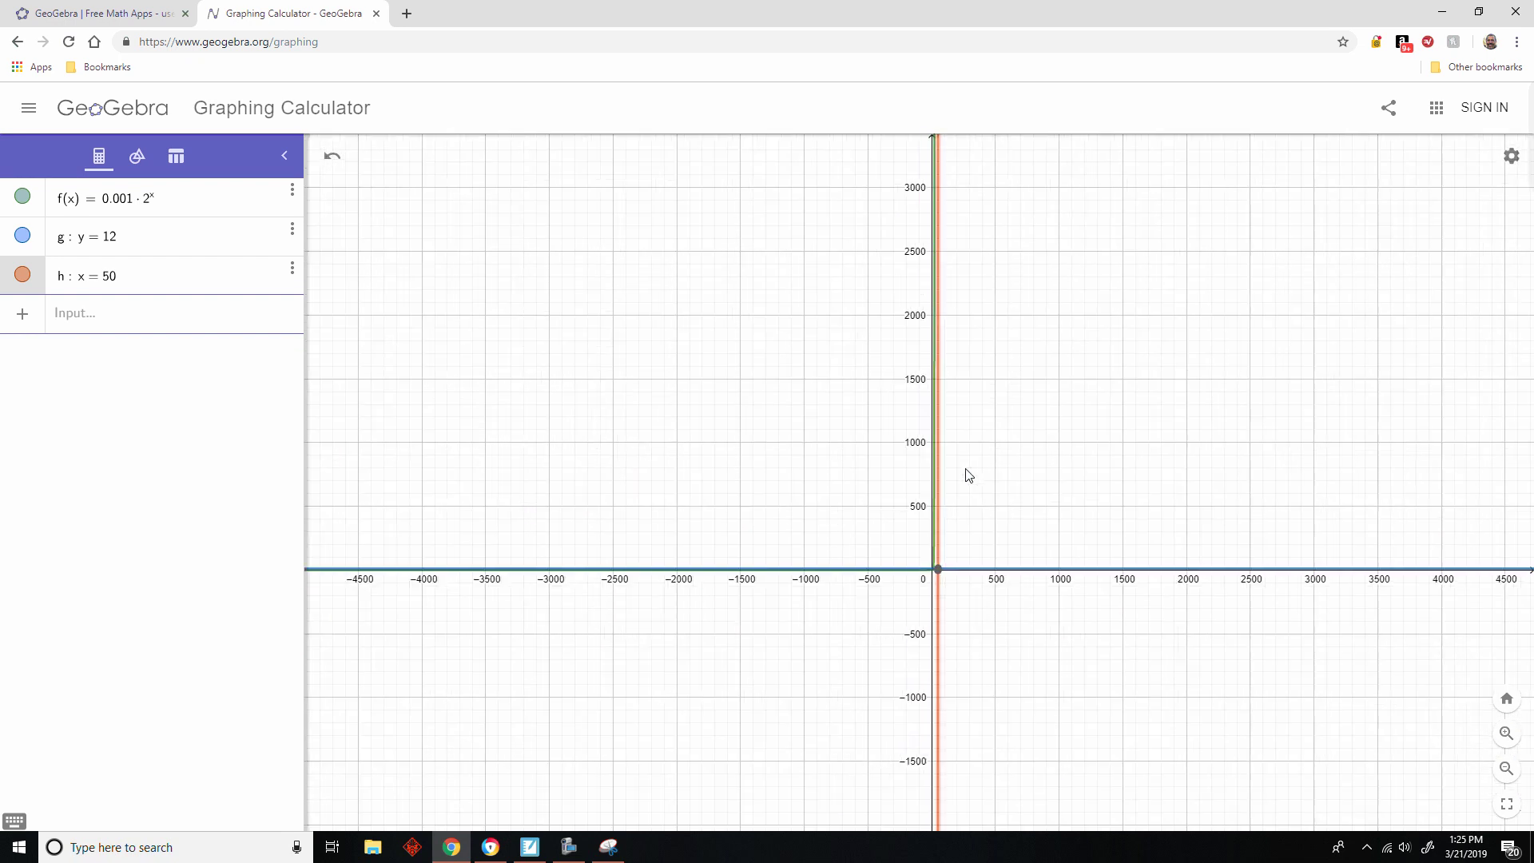
{"action": "left_click_drag", "start_coordinate": [1023, 418], "coordinate": [997, 565]}
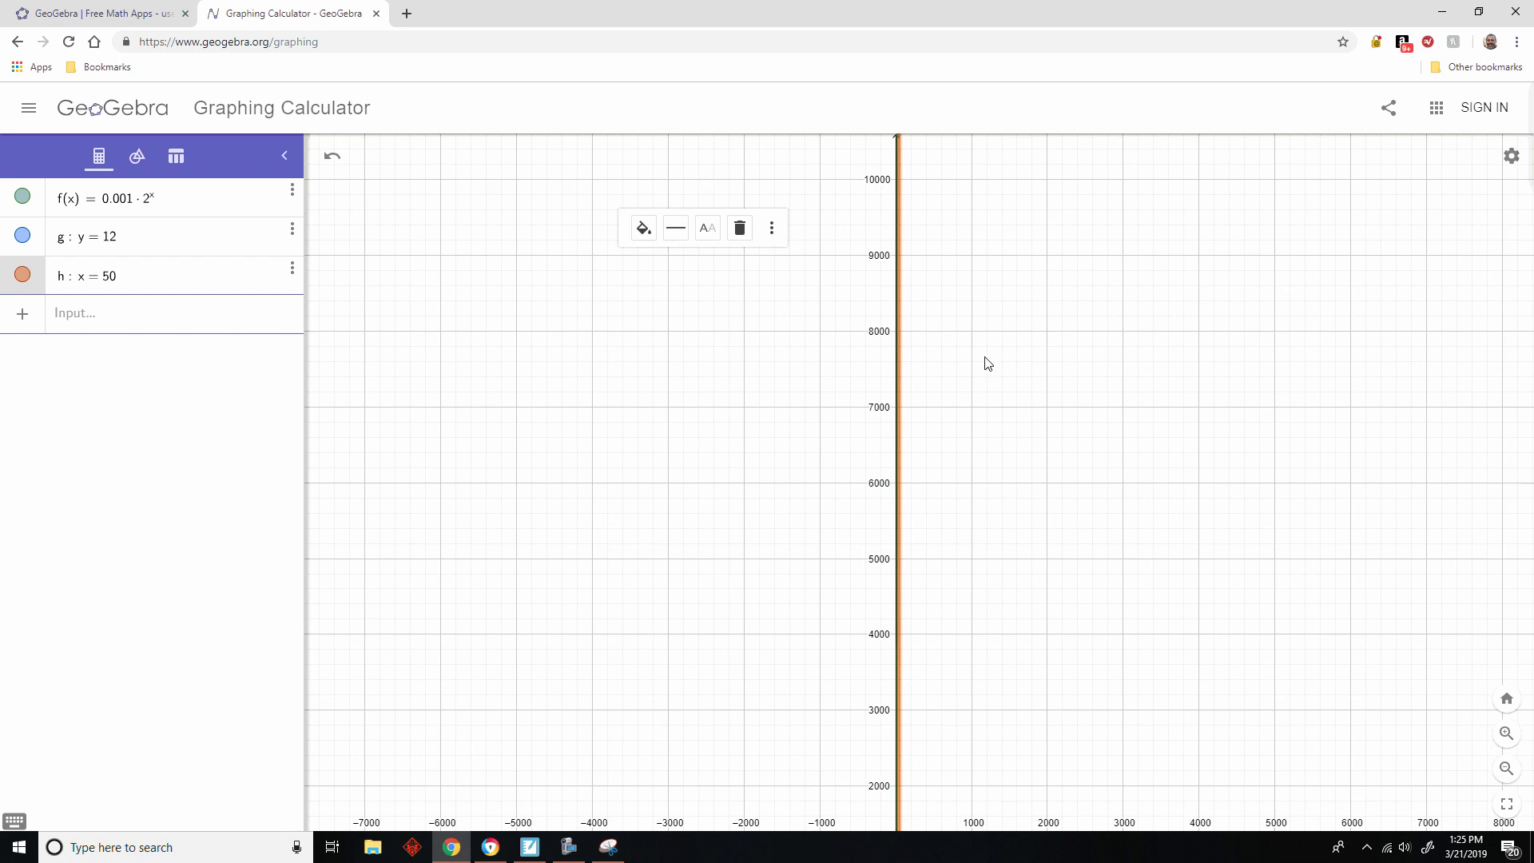
{"action": "scroll", "coordinate": [987, 362], "scroll_direction": "down", "scroll_amount": 9}
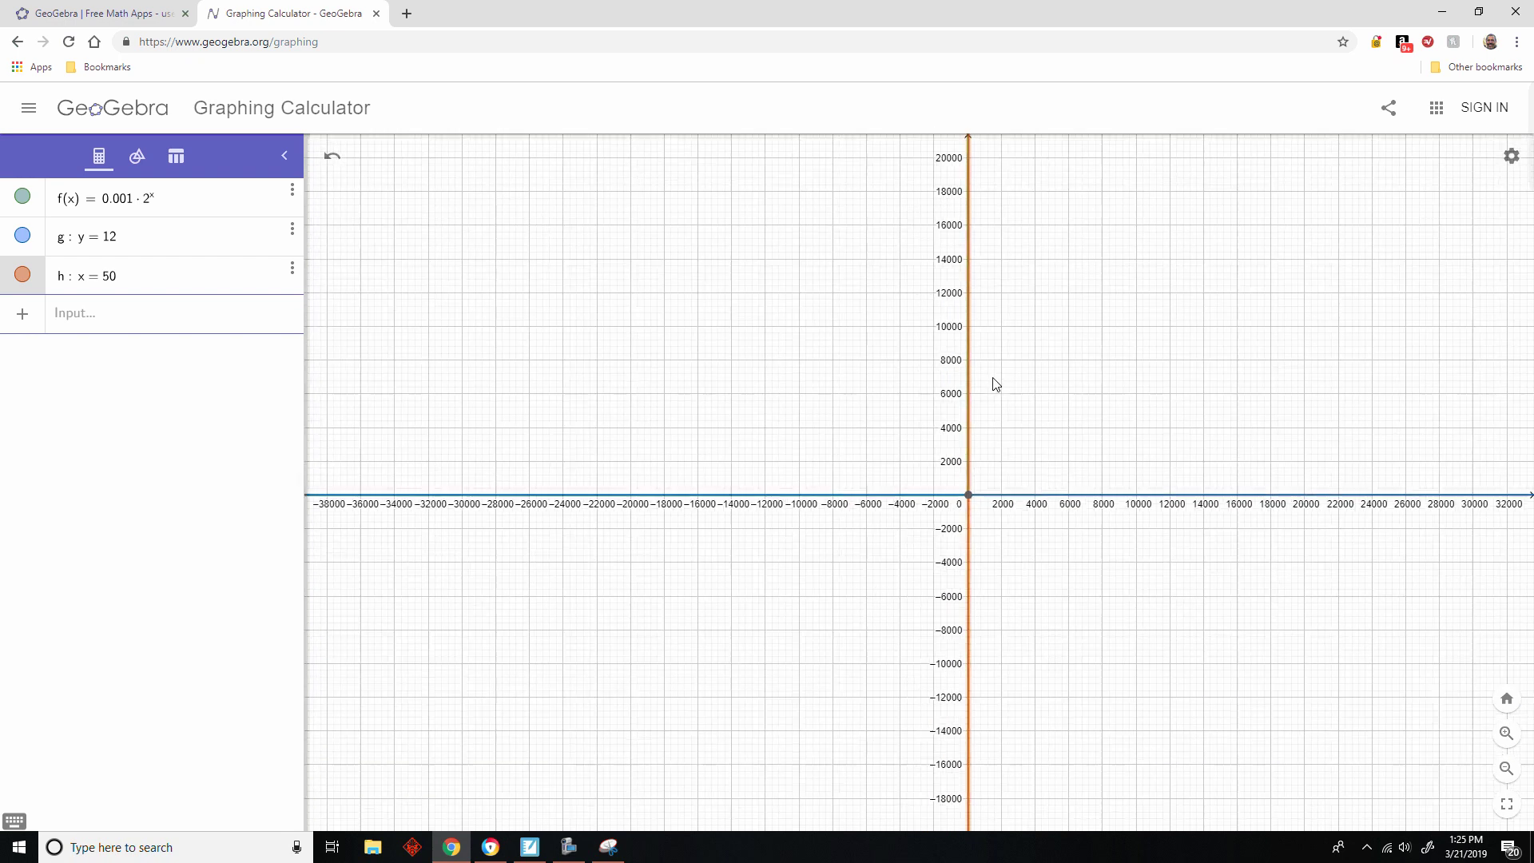
{"action": "scroll", "coordinate": [999, 390], "scroll_direction": "down", "scroll_amount": 8}
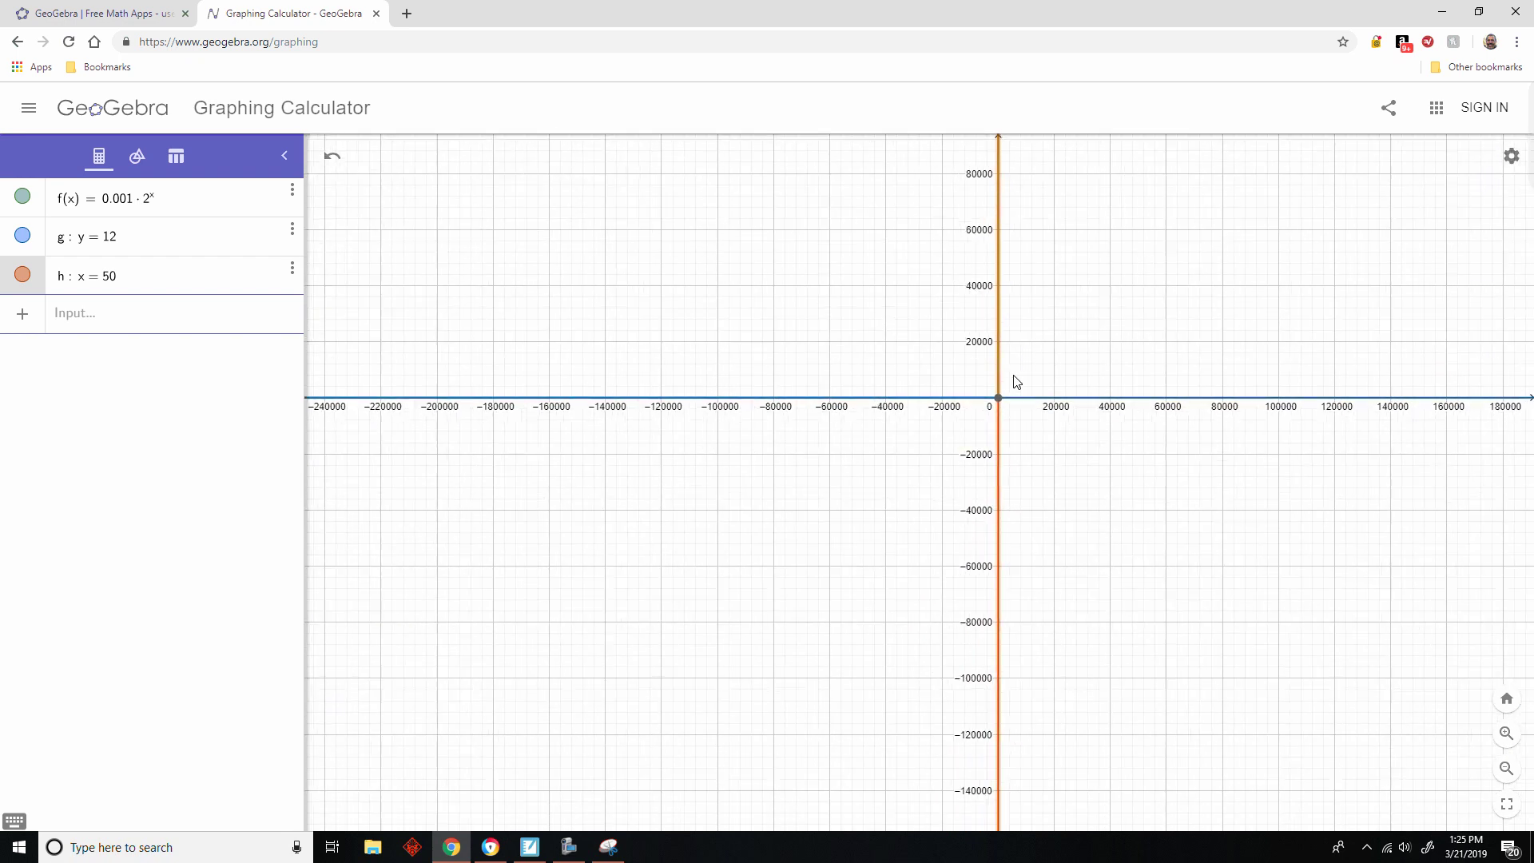
{"action": "scroll", "coordinate": [1017, 381], "scroll_direction": "down", "scroll_amount": 3}
{"action": "left_click_drag", "start_coordinate": [1080, 260], "coordinate": [965, 670]}
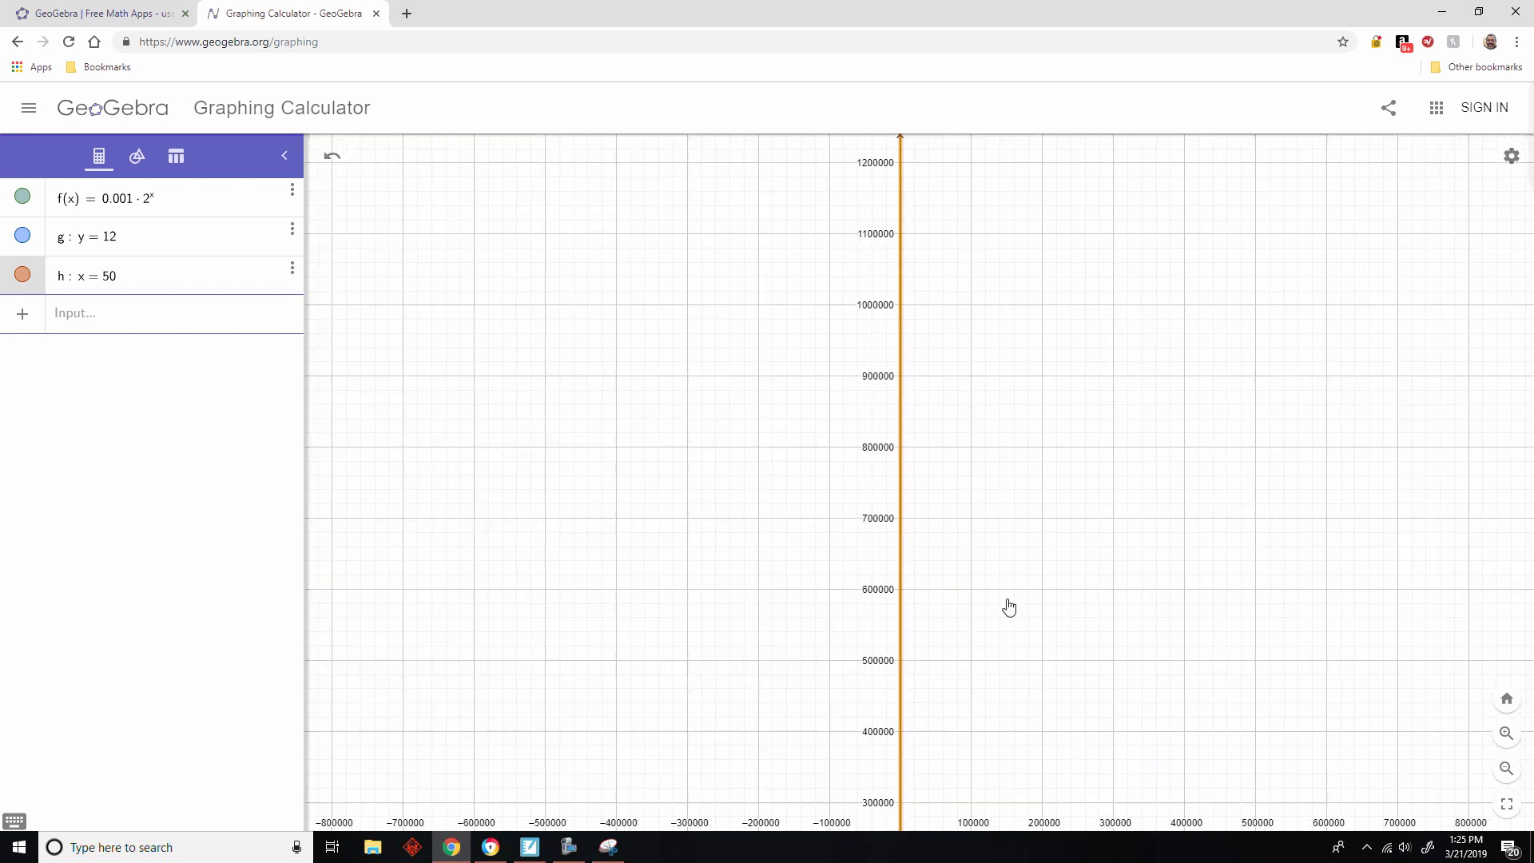
- Zoom back in and recentre the graph near the origin
{"action": "scroll", "coordinate": [1015, 616], "scroll_direction": "up", "scroll_amount": 9}
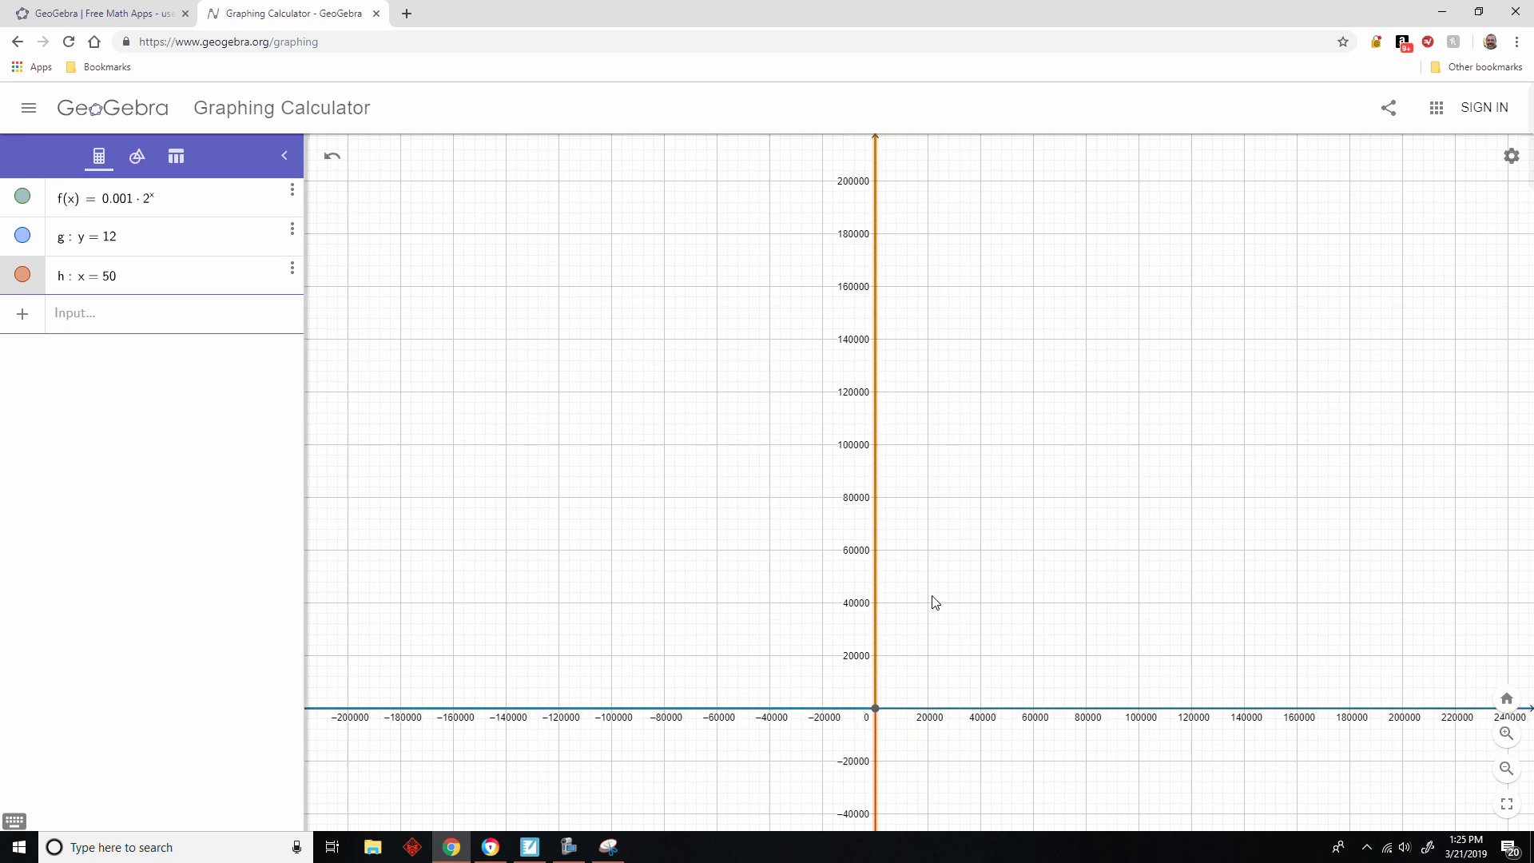
{"action": "scroll", "coordinate": [929, 604], "scroll_direction": "up", "scroll_amount": 6}
{"action": "left_click_drag", "start_coordinate": [927, 603], "coordinate": [1050, 306]}
{"action": "scroll", "coordinate": [1042, 360], "scroll_direction": "down", "scroll_amount": 2}
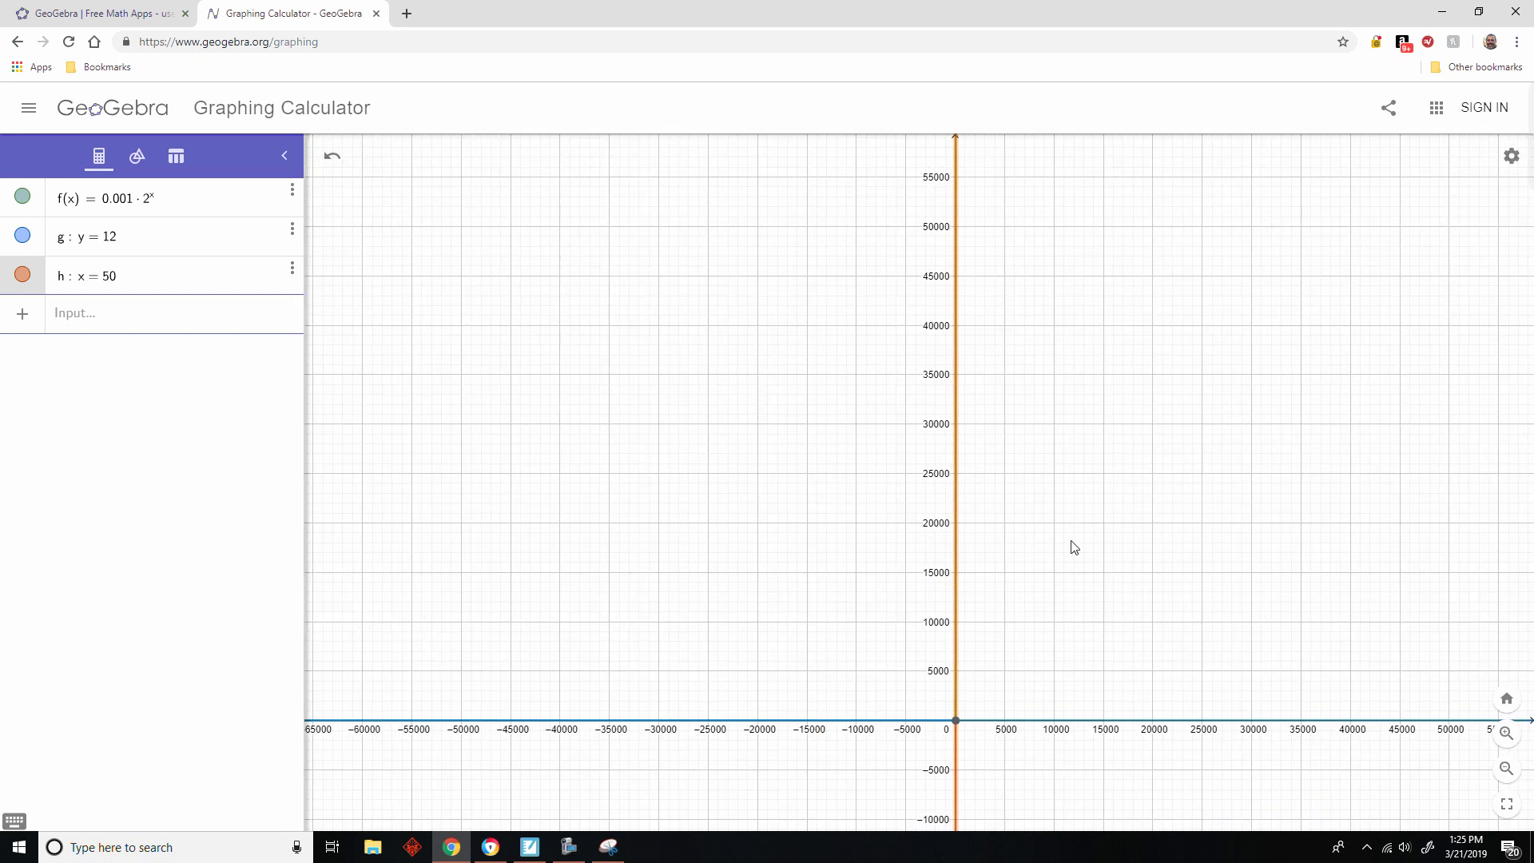
{"action": "scroll", "coordinate": [1030, 543], "scroll_direction": "up", "scroll_amount": 4}
{"action": "left_click_drag", "start_coordinate": [1007, 541], "coordinate": [1061, 265]}
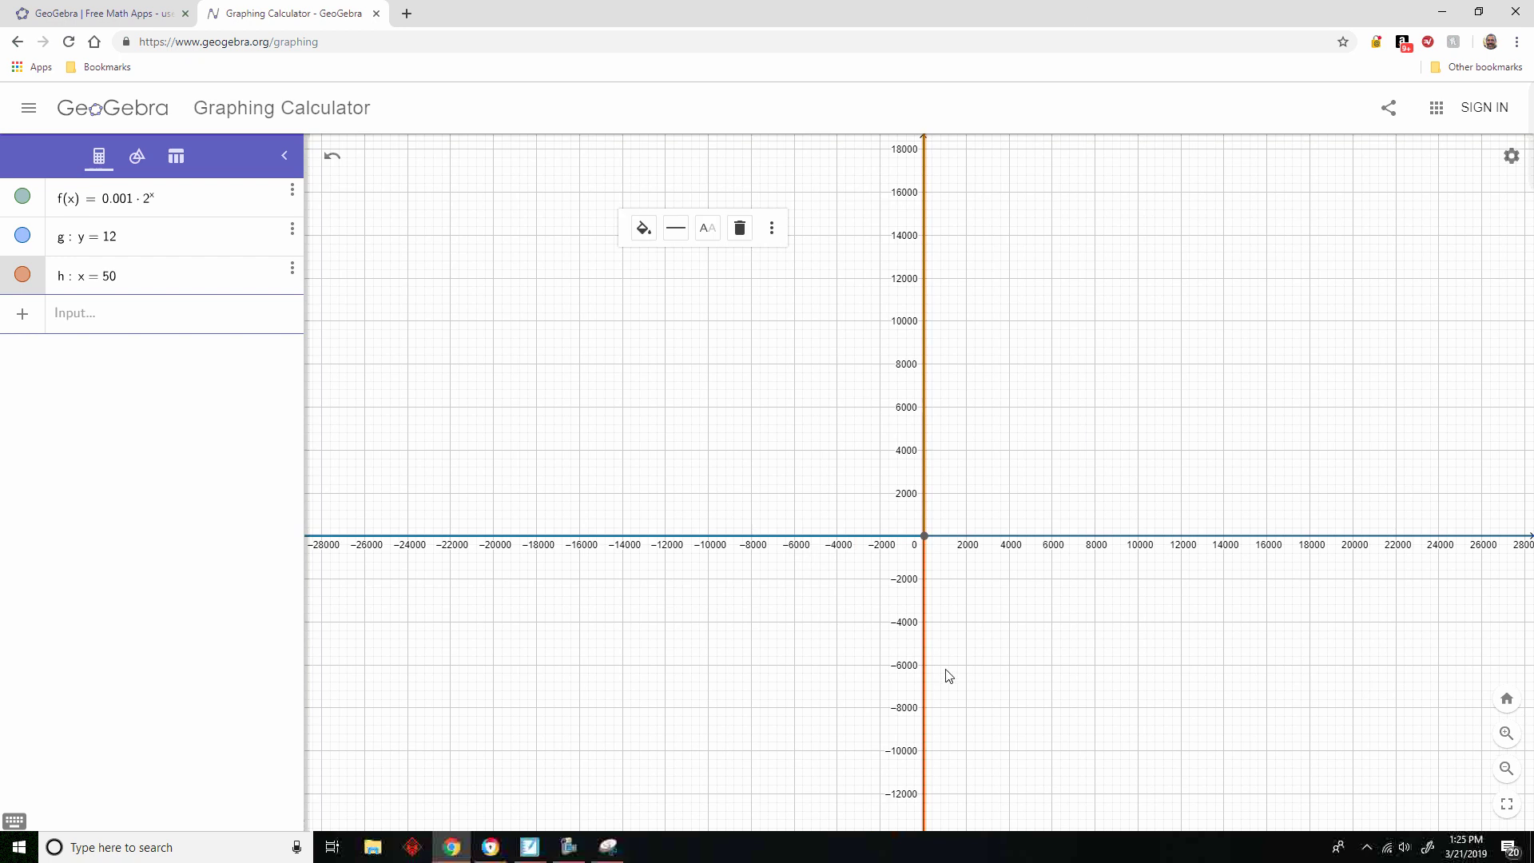
{"action": "scroll", "coordinate": [993, 462], "scroll_direction": "up", "scroll_amount": 5}
{"action": "left_click_drag", "start_coordinate": [948, 548], "coordinate": [1026, 380]}
{"action": "scroll", "coordinate": [895, 487], "scroll_direction": "up", "scroll_amount": 6}
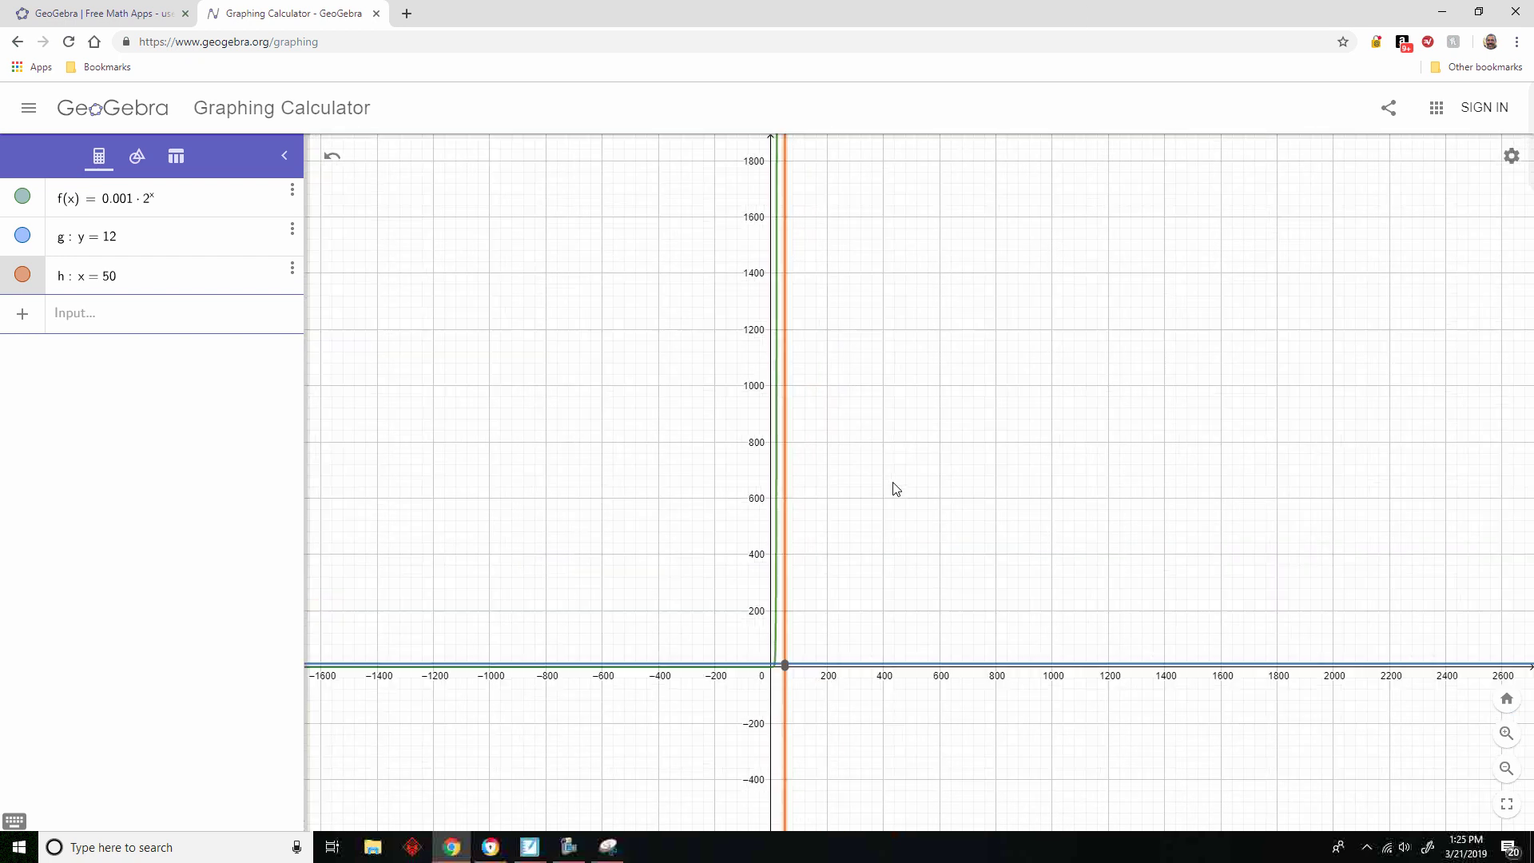
{"action": "scroll", "coordinate": [811, 570], "scroll_direction": "up", "scroll_amount": 3}
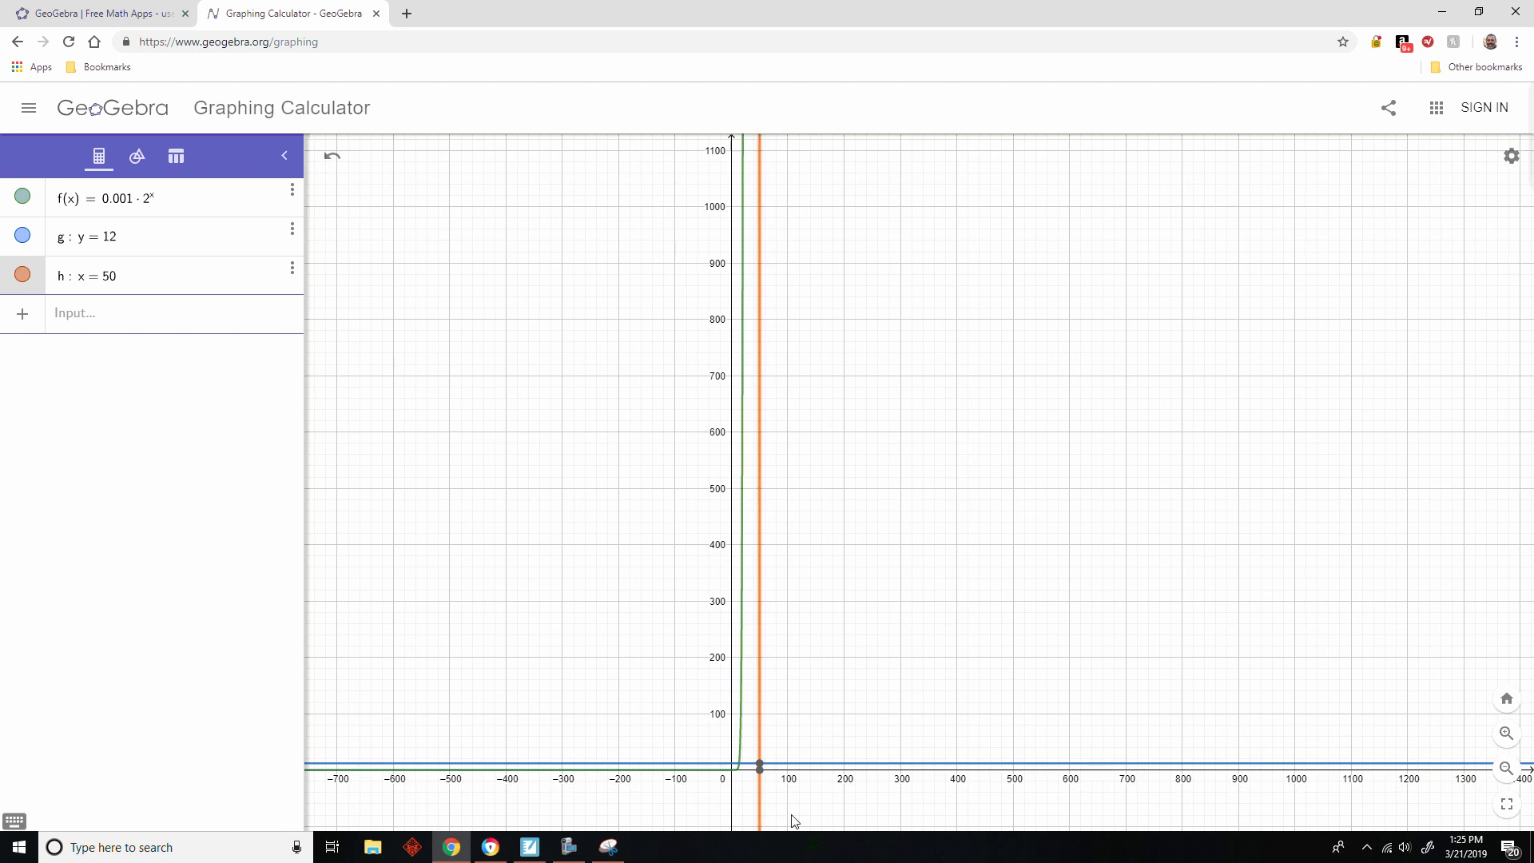
- Drag the view steadily up the y-axis along x = 50, past y ≈ 36800
{"action": "left_click_drag", "start_coordinate": [838, 265], "coordinate": [897, 431]}
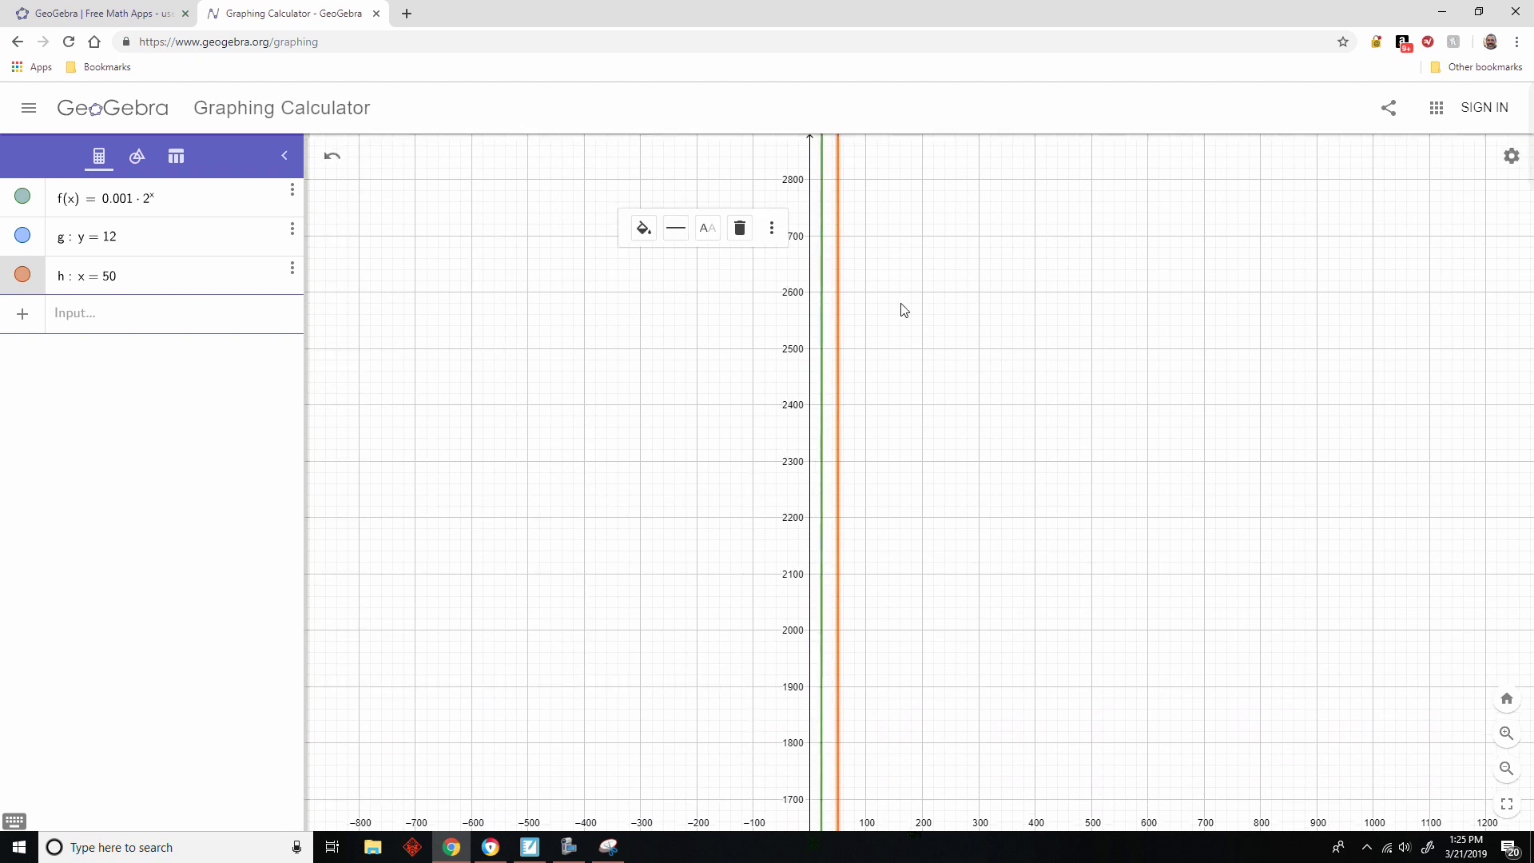
{"action": "left_click_drag", "start_coordinate": [900, 239], "coordinate": [927, 650]}
{"action": "left_click_drag", "start_coordinate": [911, 287], "coordinate": [903, 639]}
{"action": "left_click_drag", "start_coordinate": [890, 237], "coordinate": [895, 575]}
{"action": "left_click_drag", "start_coordinate": [894, 288], "coordinate": [899, 719]}
{"action": "left_click_drag", "start_coordinate": [898, 179], "coordinate": [909, 703]}
{"action": "left_click_drag", "start_coordinate": [935, 247], "coordinate": [938, 526]}
{"action": "left_click_drag", "start_coordinate": [943, 286], "coordinate": [941, 736]}
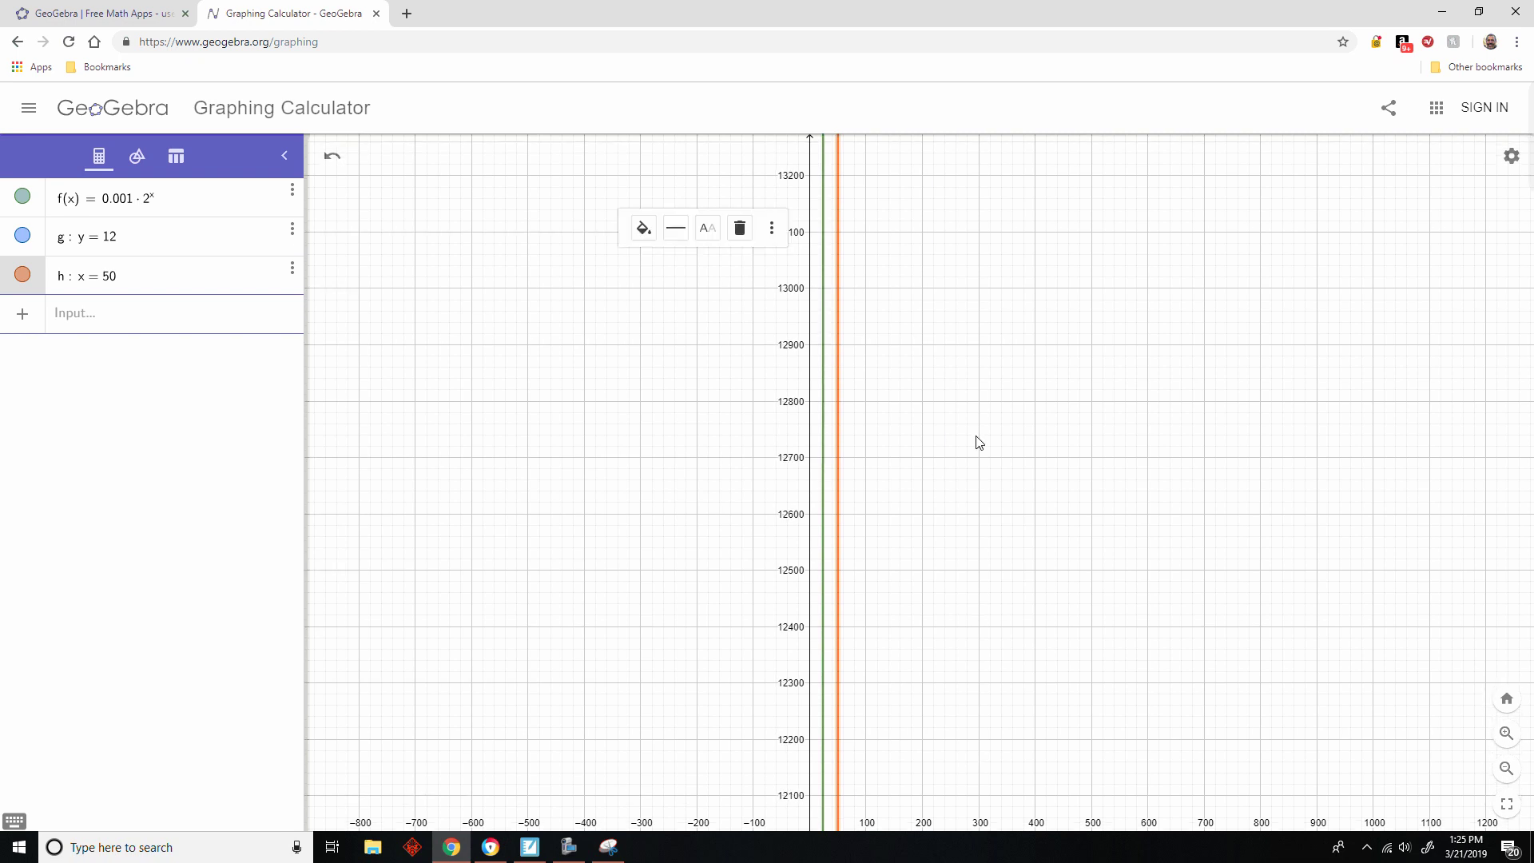
{"action": "scroll", "coordinate": [979, 442], "scroll_direction": "down", "scroll_amount": 5}
{"action": "scroll", "coordinate": [999, 435], "scroll_direction": "down", "scroll_amount": 5}
{"action": "left_click_drag", "start_coordinate": [1007, 221], "coordinate": [1015, 859]}
{"action": "left_click_drag", "start_coordinate": [1018, 185], "coordinate": [1025, 605]}
{"action": "scroll", "coordinate": [1028, 336], "scroll_direction": "down", "scroll_amount": 3}
{"action": "left_click_drag", "start_coordinate": [1050, 206], "coordinate": [1051, 722]}
{"action": "left_click_drag", "start_coordinate": [1053, 240], "coordinate": [1048, 582]}
{"action": "scroll", "coordinate": [1038, 484], "scroll_direction": "up", "scroll_amount": 3}
{"action": "left_click_drag", "start_coordinate": [1008, 262], "coordinate": [996, 565]}
{"action": "left_click_drag", "start_coordinate": [998, 319], "coordinate": [993, 730]}
{"action": "left_click_drag", "start_coordinate": [1003, 240], "coordinate": [1013, 719]}
{"action": "left_click_drag", "start_coordinate": [1178, 368], "coordinate": [1179, 560]}
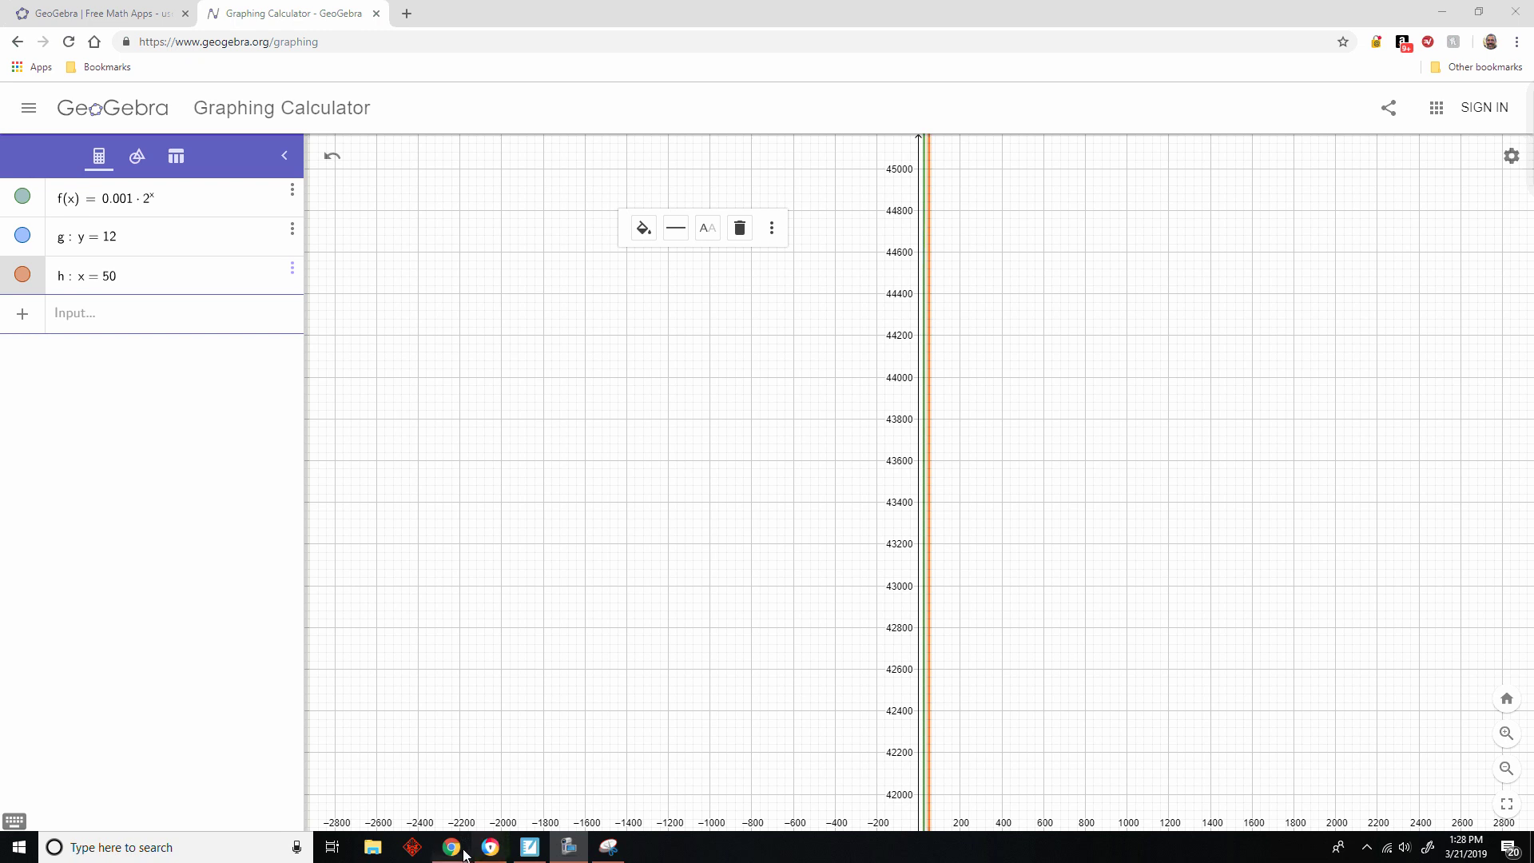
{"action": "mouse_move", "coordinate": [453, 853]}
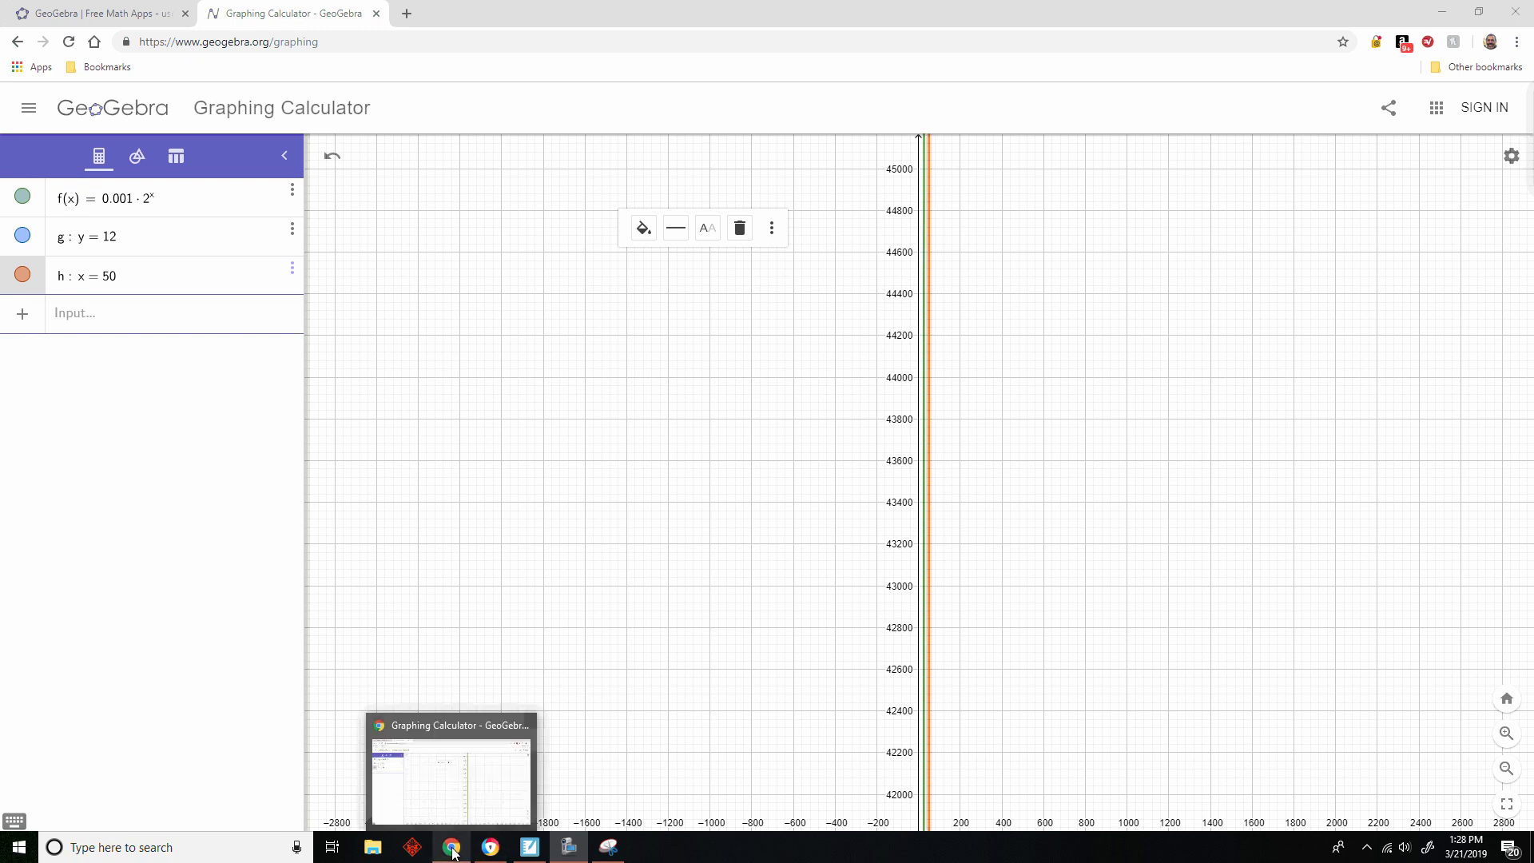
- Back on the worksheet, add an equals sign after f(50) = 0.001(2⁵⁰)
{"action": "left_click", "coordinate": [529, 846]}
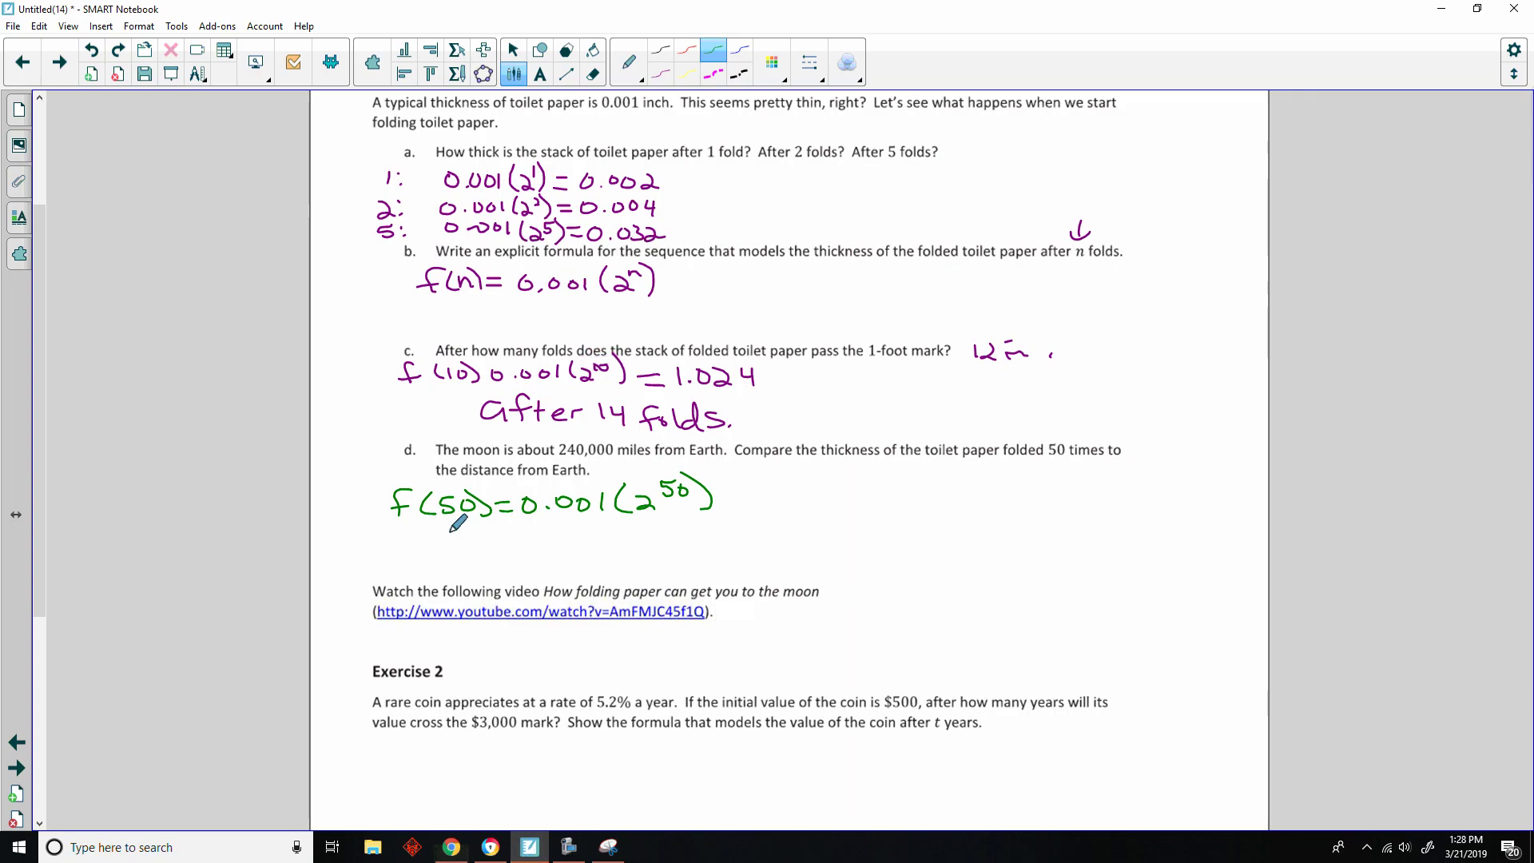
{"action": "left_click_drag", "start_coordinate": [37, 272], "coordinate": [65, 324]}
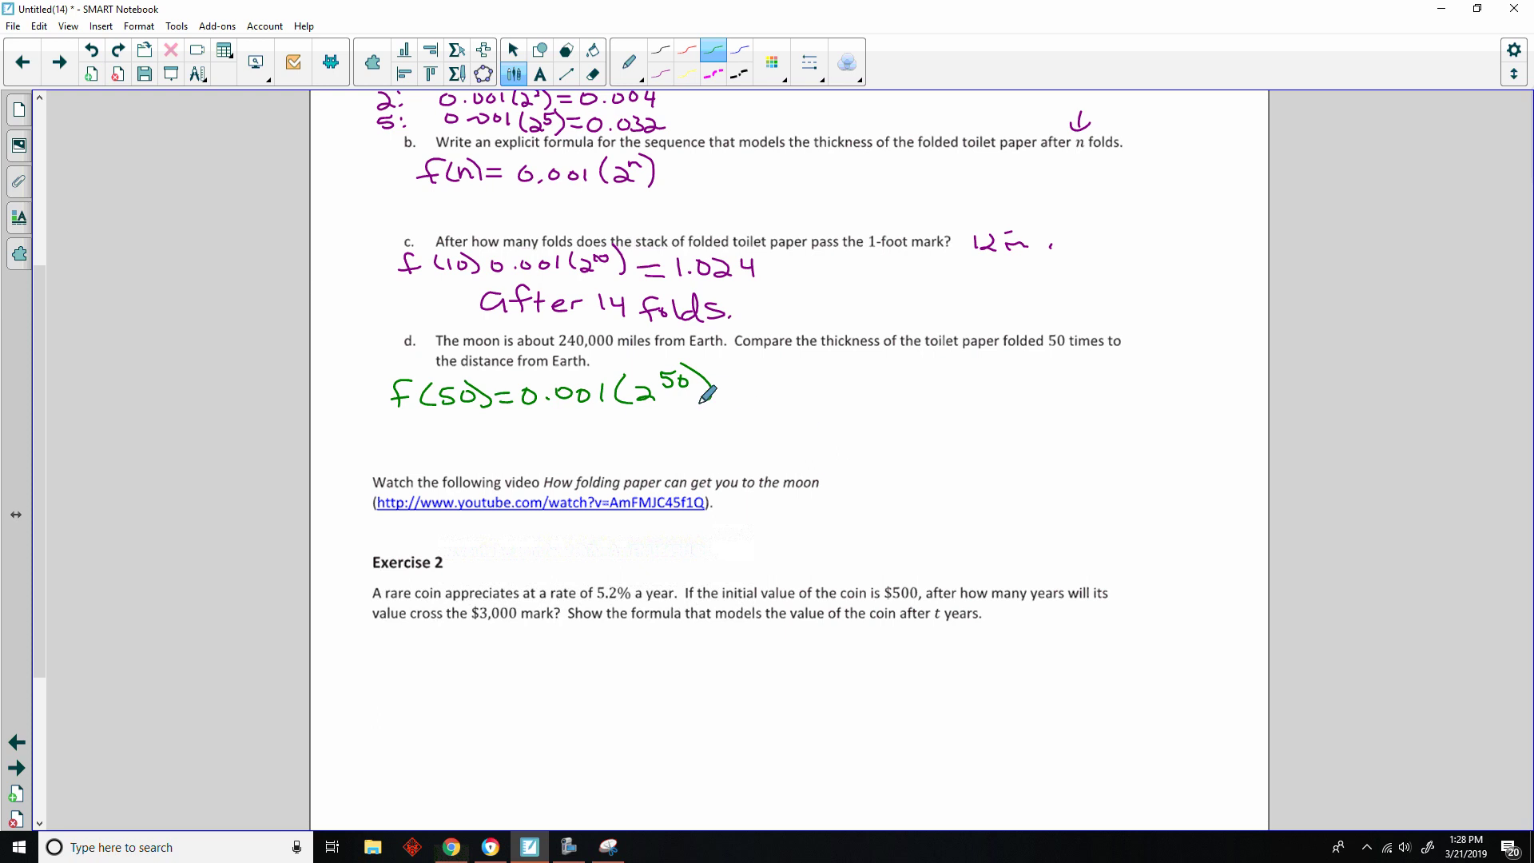
{"action": "left_click_drag", "start_coordinate": [730, 386], "coordinate": [753, 399]}
{"action": "key", "text": "alt+Tab"}
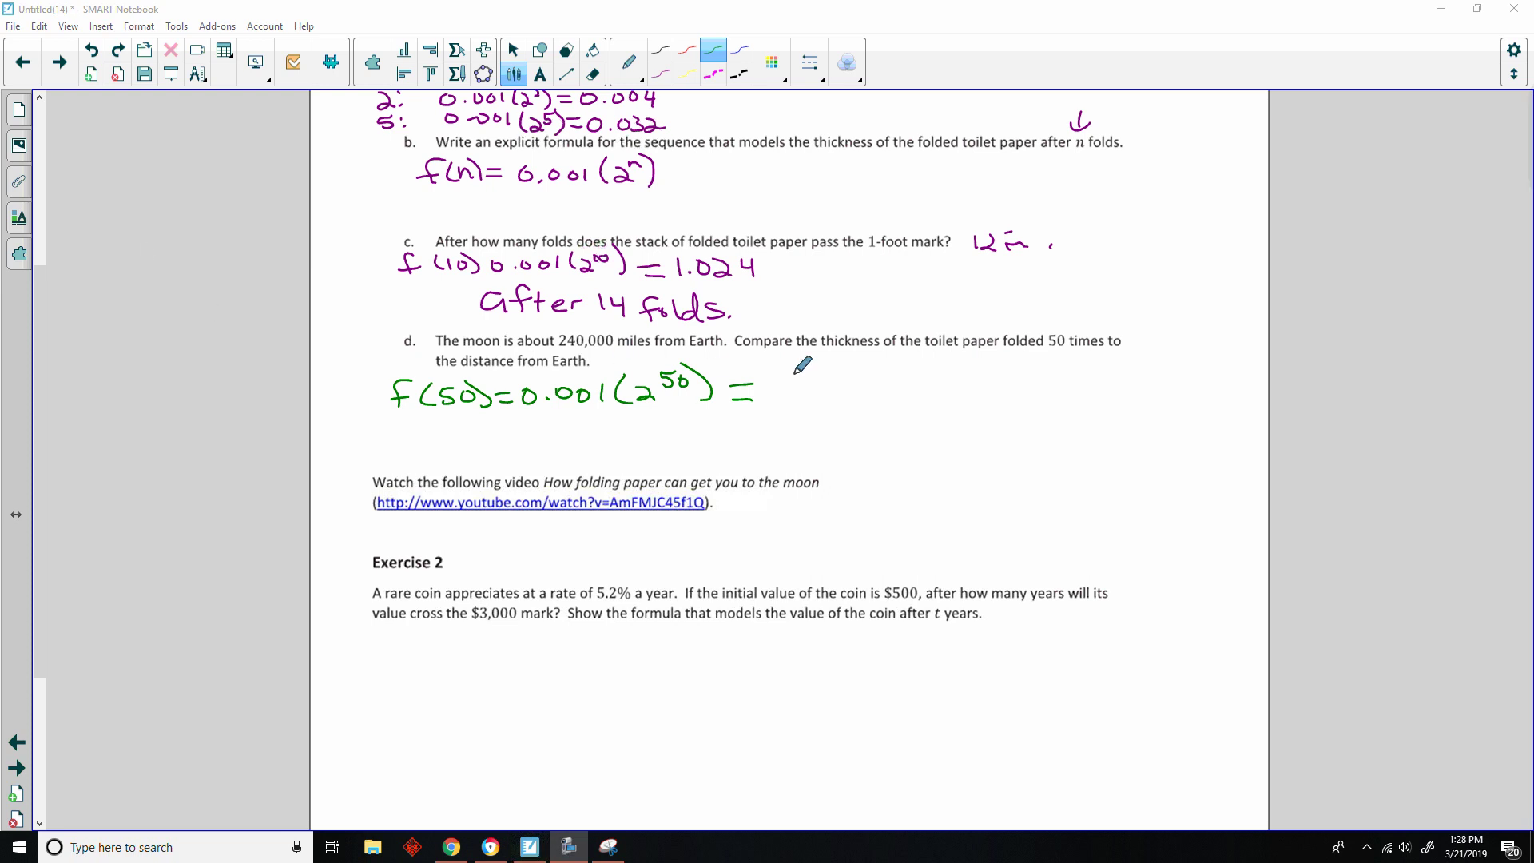
{"action": "key", "text": "alt+Tab"}
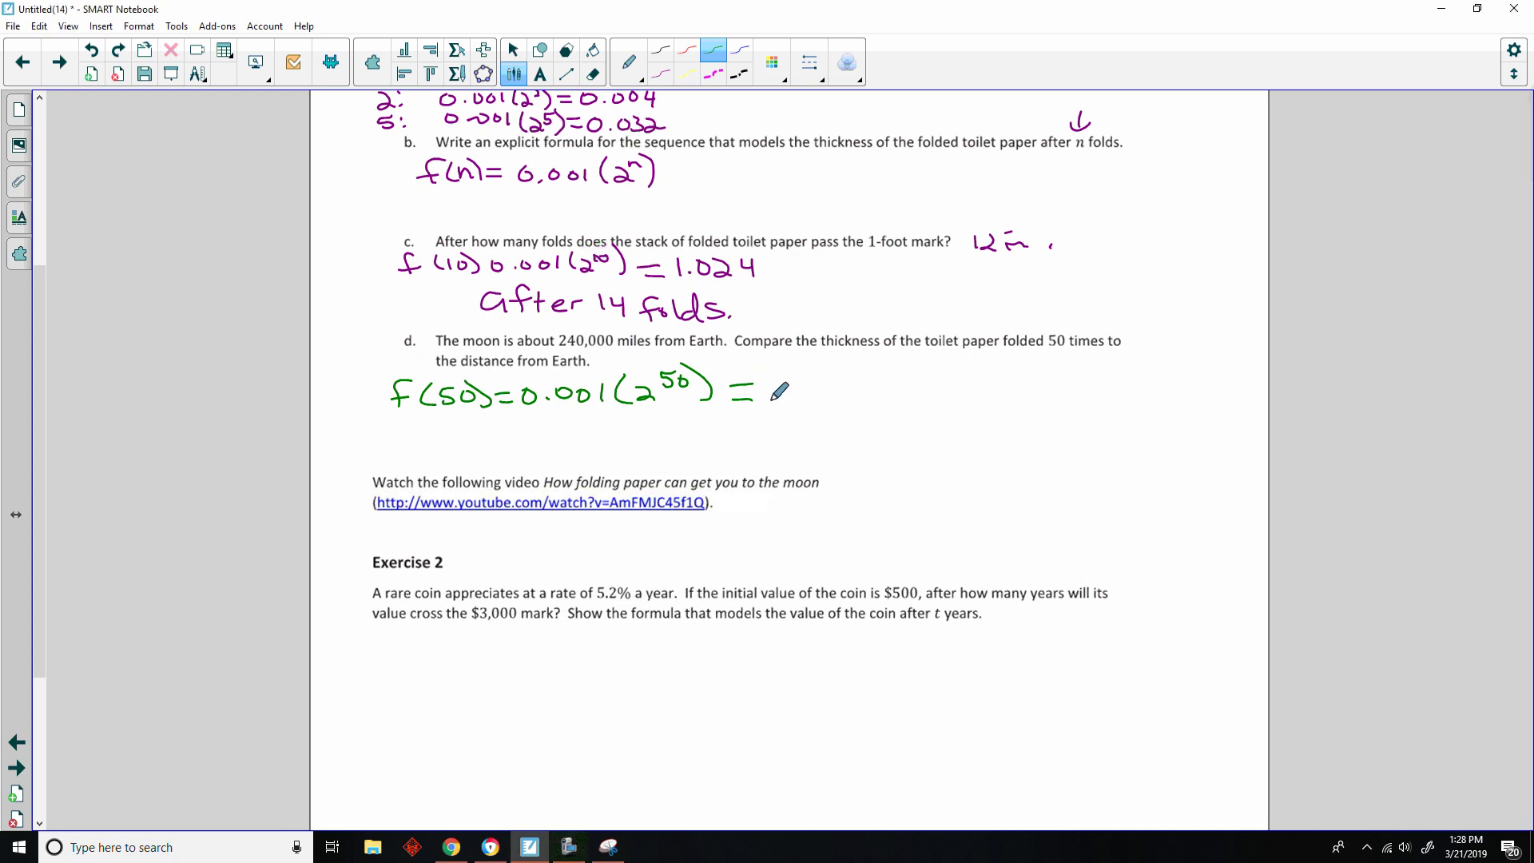
{"action": "left_click", "coordinate": [782, 397]}
- Write the result 1.125899907·10¹² and underline 'miles' in part d
{"action": "mouse_move", "coordinate": [769, 377]}
{"action": "left_mouse_down"}
{"action": "mouse_move", "coordinate": [767, 399]}
{"action": "mouse_move", "coordinate": [824, 401]}
{"action": "mouse_move", "coordinate": [834, 380]}
{"action": "mouse_move", "coordinate": [836, 402]}
{"action": "left_mouse_up"}
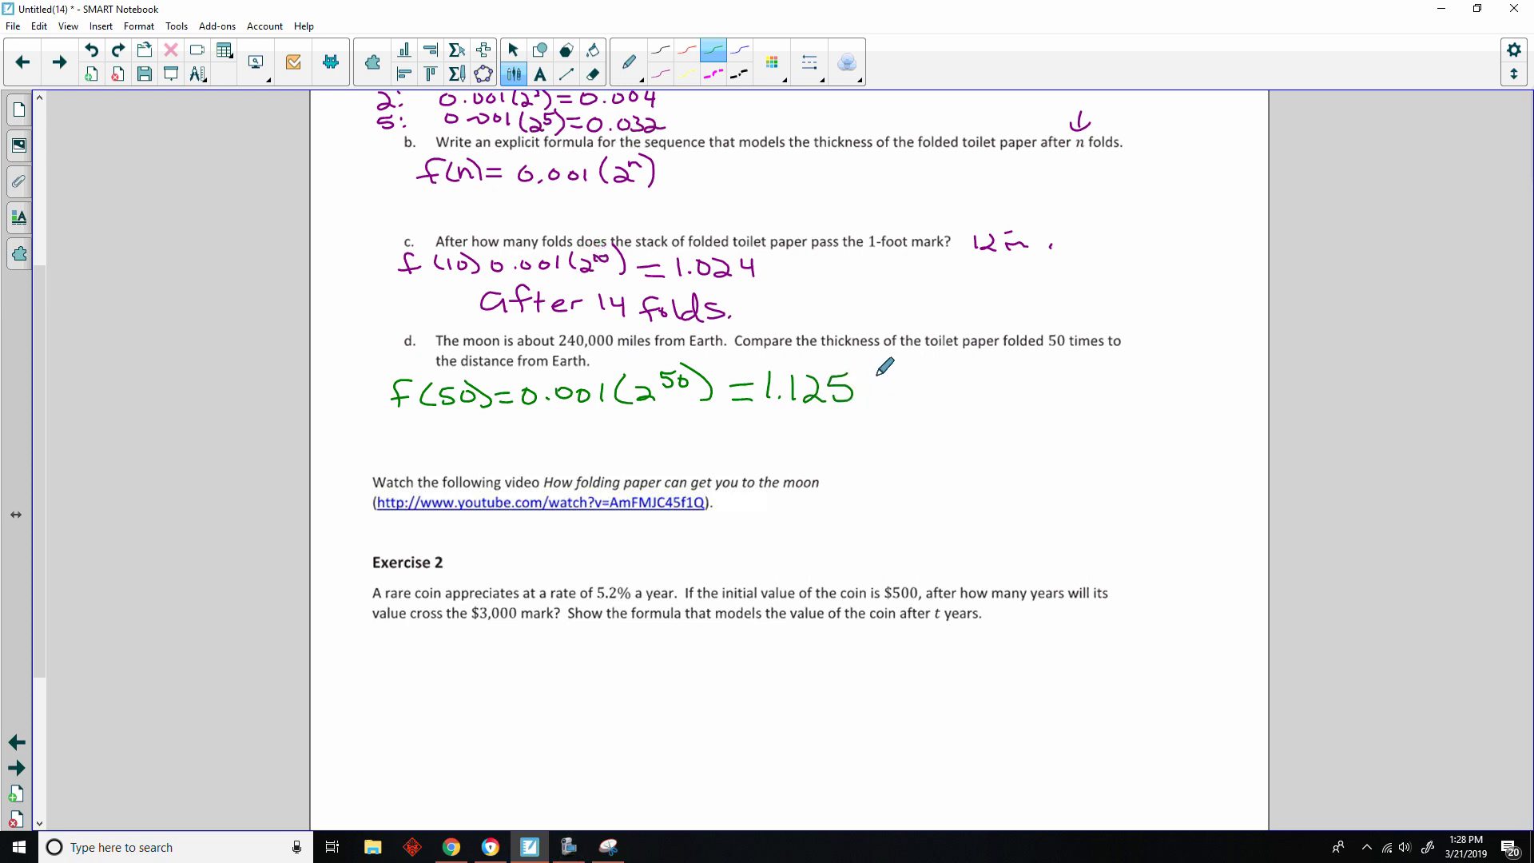
{"action": "mouse_move", "coordinate": [879, 377]}
{"action": "left_mouse_down"}
{"action": "mouse_move", "coordinate": [911, 401]}
{"action": "mouse_move", "coordinate": [935, 385]}
{"action": "mouse_move", "coordinate": [948, 402]}
{"action": "mouse_move", "coordinate": [967, 379]}
{"action": "mouse_move", "coordinate": [995, 402]}
{"action": "mouse_move", "coordinate": [1048, 399]}
{"action": "left_mouse_up"}
{"action": "left_click_drag", "start_coordinate": [1066, 383], "coordinate": [1108, 372]}
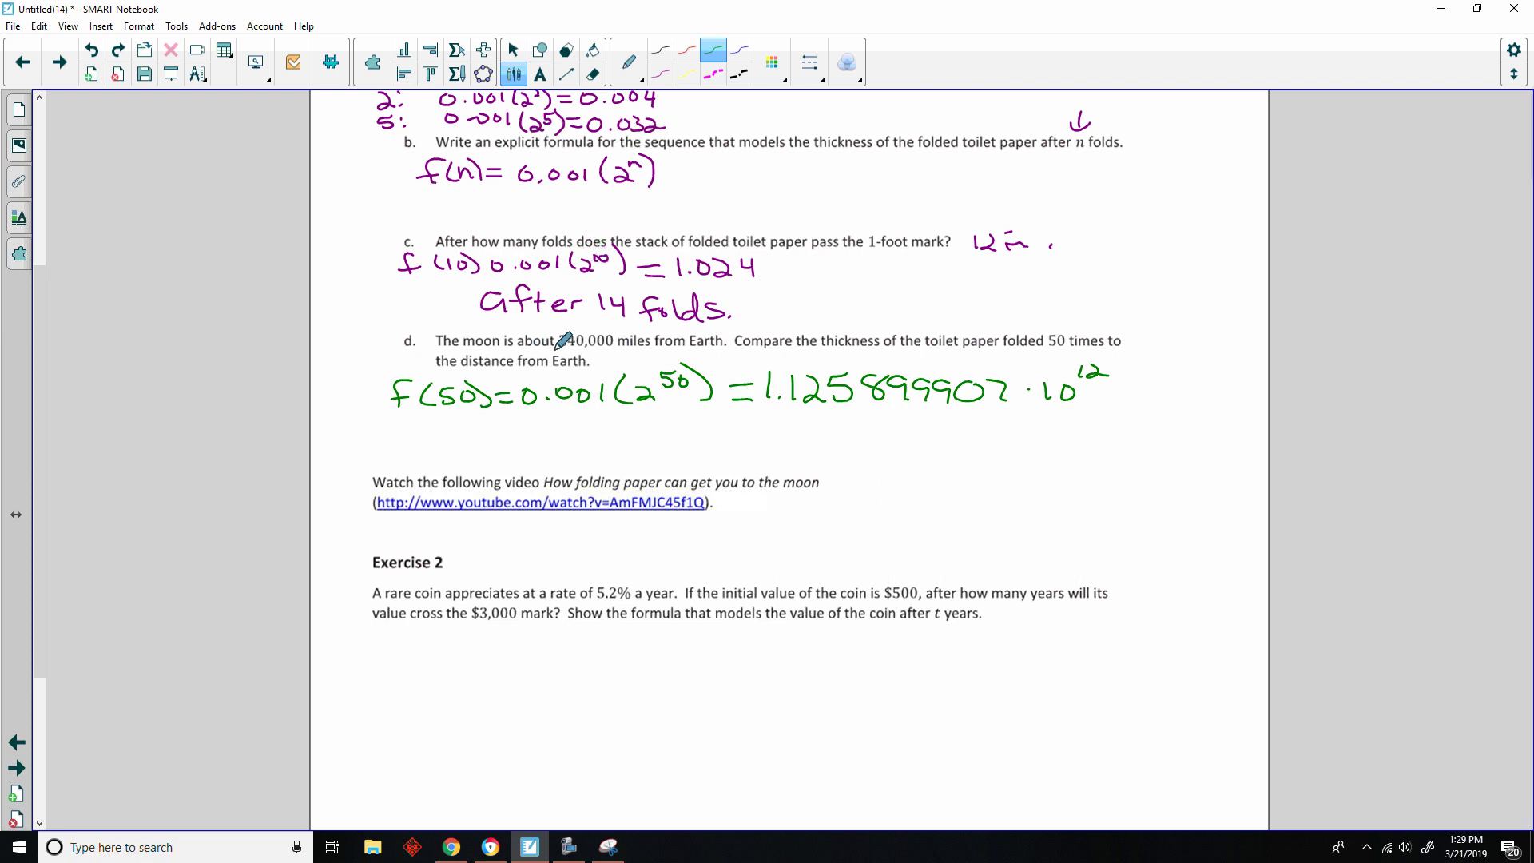
{"action": "left_click_drag", "start_coordinate": [615, 350], "coordinate": [654, 350]}
- Divide part d's large number by 5280, writing = 213238618.7 in green pen
{"action": "left_click_drag", "start_coordinate": [761, 412], "coordinate": [1066, 414]}
{"action": "mouse_move", "coordinate": [864, 432]}
{"action": "left_mouse_down"}
{"action": "mouse_move", "coordinate": [855, 450]}
{"action": "mouse_move", "coordinate": [942, 444]}
{"action": "left_mouse_up"}
{"action": "left_click_drag", "start_coordinate": [1087, 423], "coordinate": [1110, 421]}
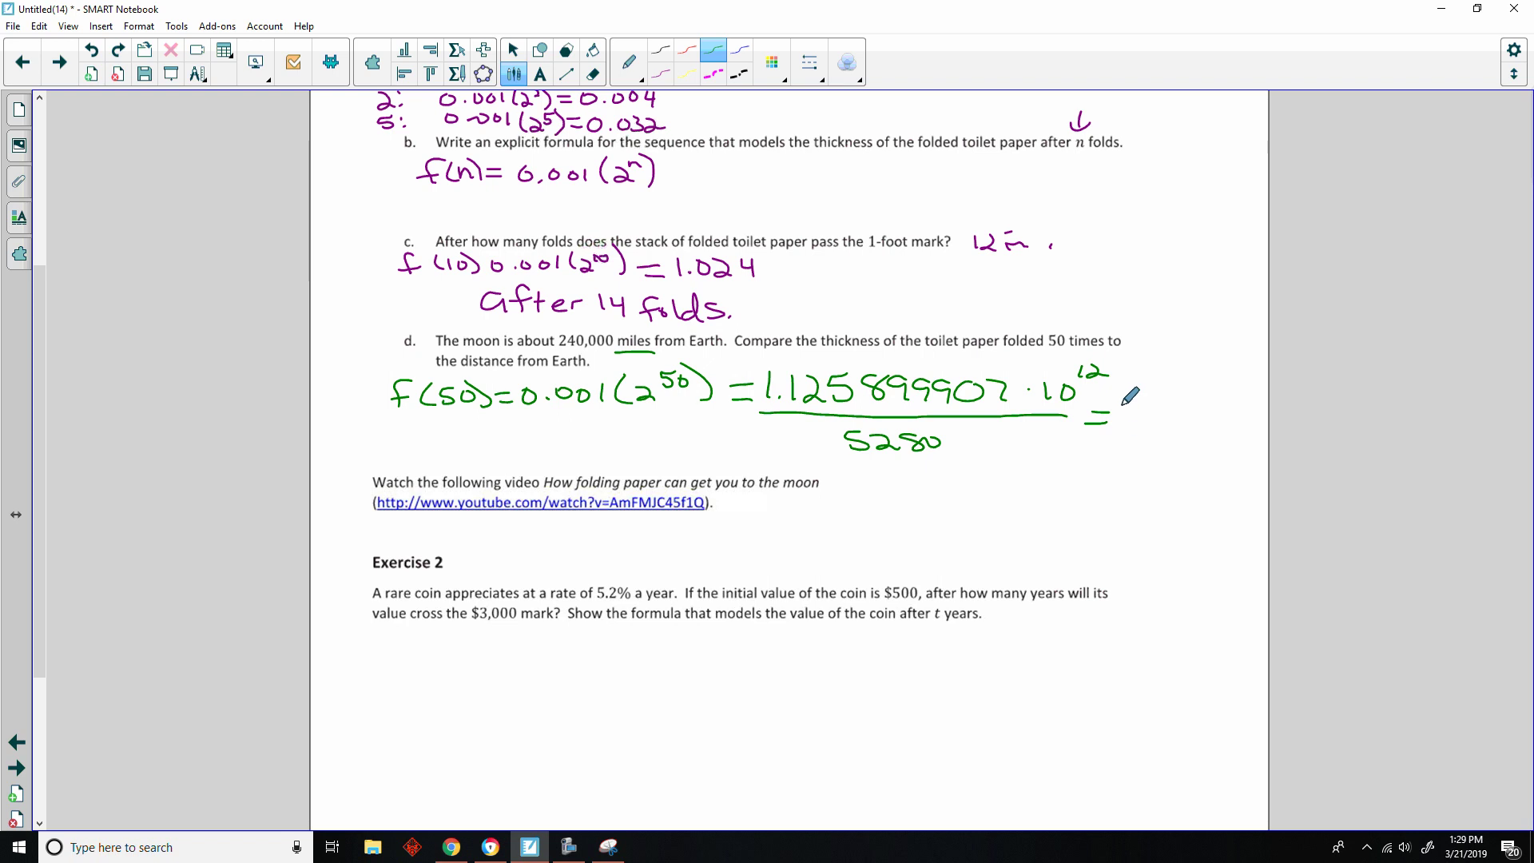
{"action": "left_click_drag", "start_coordinate": [1123, 408], "coordinate": [1151, 421]}
{"action": "left_click_drag", "start_coordinate": [1175, 406], "coordinate": [1222, 419]}
{"action": "left_click_drag", "start_coordinate": [1233, 407], "coordinate": [1231, 421]}
{"action": "left_click_drag", "start_coordinate": [1252, 405], "coordinate": [1263, 424]}
{"action": "left_click", "coordinate": [1259, 422]}
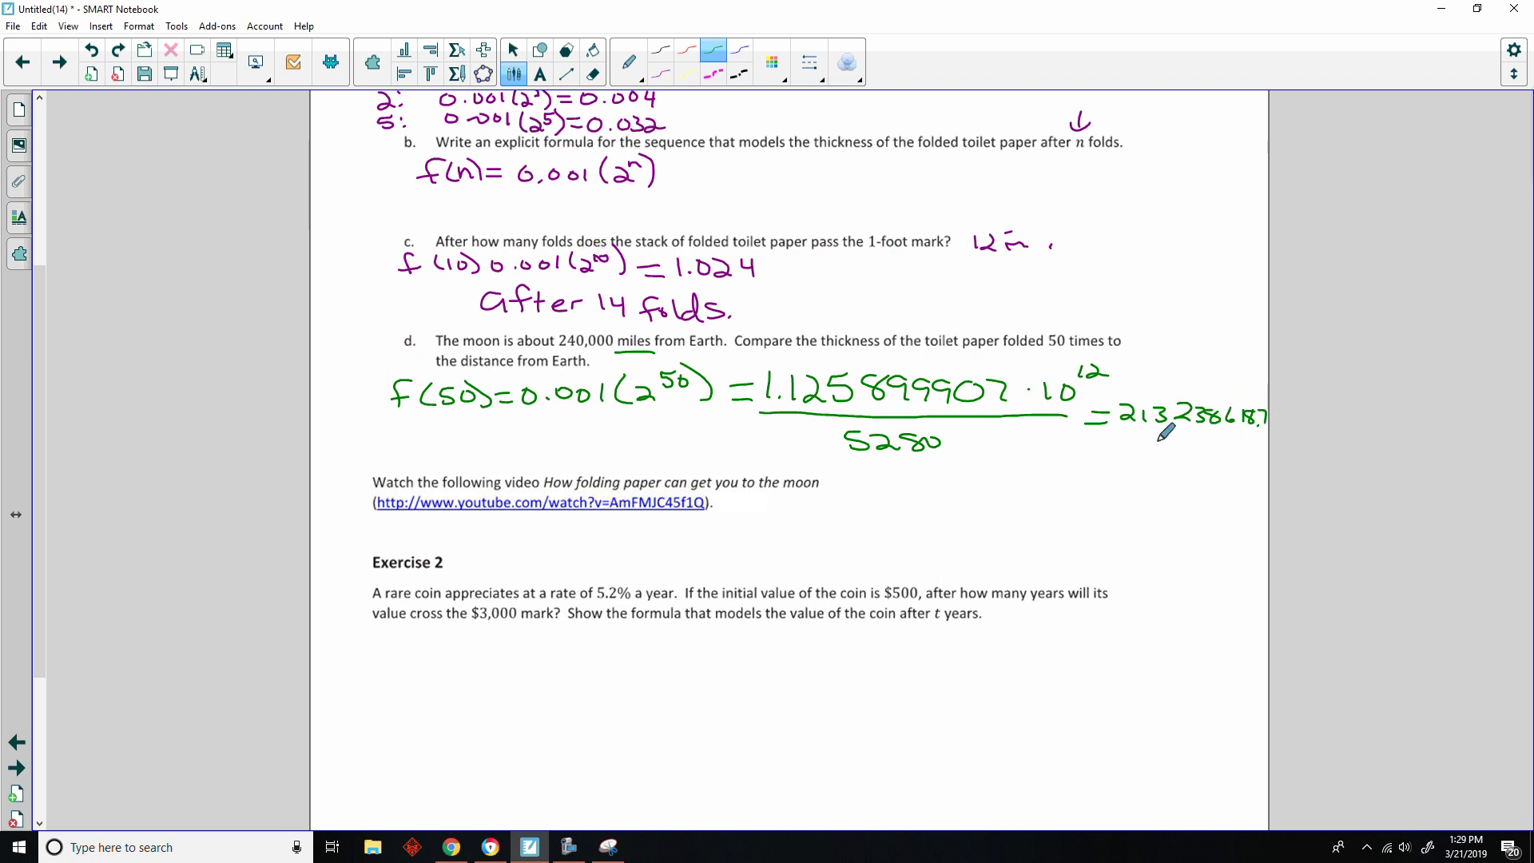
- Divide 213238618.7 by 12 to get 17,769,885 miles, and retrace the exponent 50
{"action": "left_click_drag", "start_coordinate": [1117, 430], "coordinate": [1274, 429]}
{"action": "mouse_move", "coordinate": [1182, 438]}
{"action": "left_mouse_down"}
{"action": "mouse_move", "coordinate": [1182, 453]}
{"action": "mouse_move", "coordinate": [1212, 453]}
{"action": "left_mouse_up"}
{"action": "left_click_drag", "start_coordinate": [1088, 502], "coordinate": [1112, 502]}
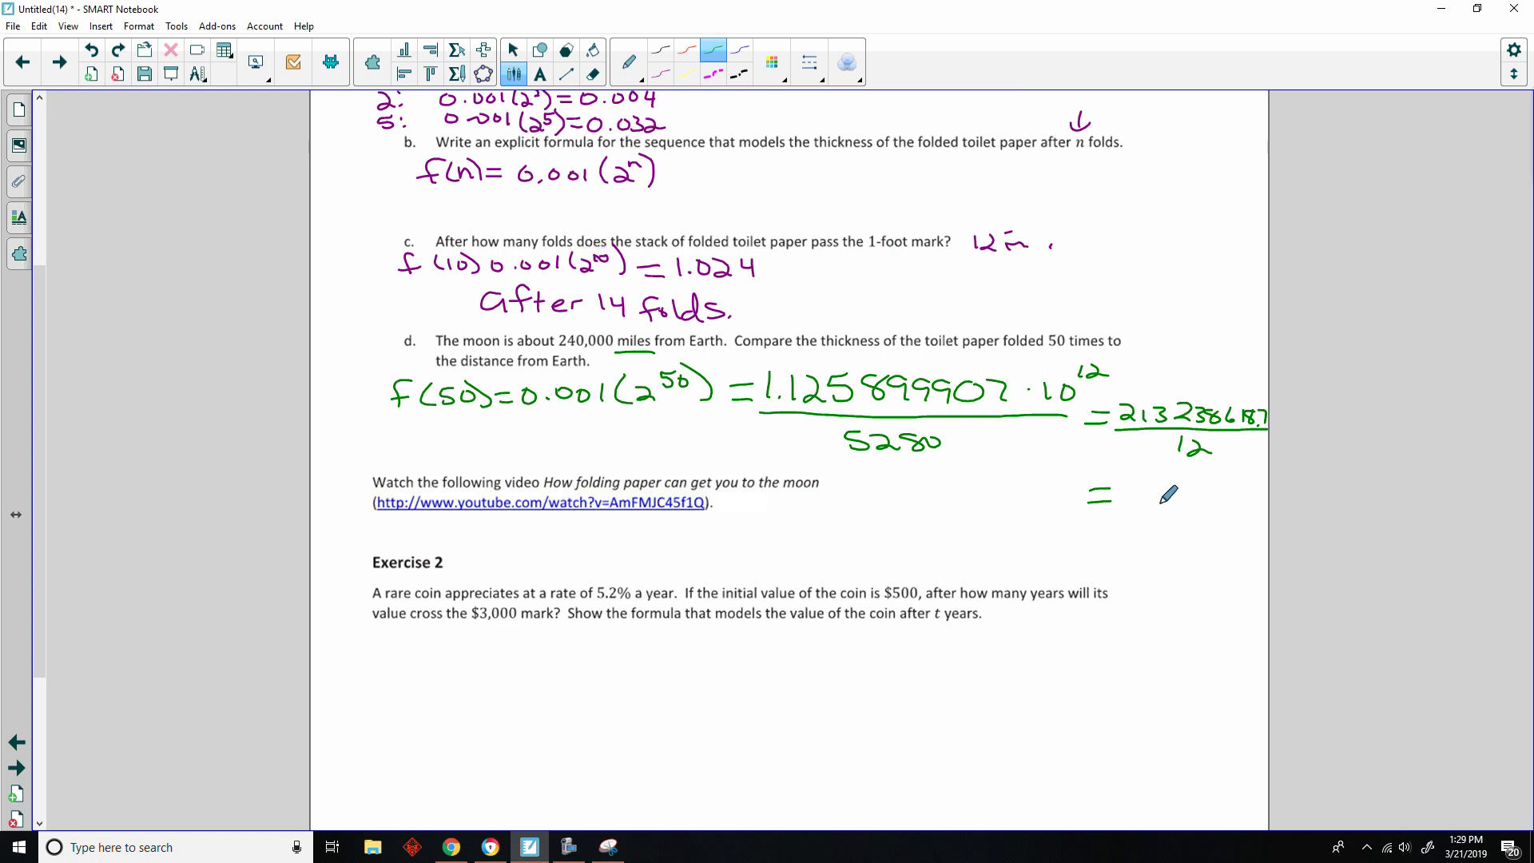
{"action": "mouse_move", "coordinate": [1121, 480]}
{"action": "left_mouse_down"}
{"action": "mouse_move", "coordinate": [1149, 511]}
{"action": "mouse_move", "coordinate": [1160, 485]}
{"action": "mouse_move", "coordinate": [1194, 496]}
{"action": "mouse_move", "coordinate": [1216, 480]}
{"action": "mouse_move", "coordinate": [1222, 495]}
{"action": "mouse_move", "coordinate": [1241, 480]}
{"action": "mouse_move", "coordinate": [1243, 496]}
{"action": "mouse_move", "coordinate": [1252, 479]}
{"action": "mouse_move", "coordinate": [1262, 500]}
{"action": "mouse_move", "coordinate": [1252, 541]}
{"action": "left_mouse_up"}
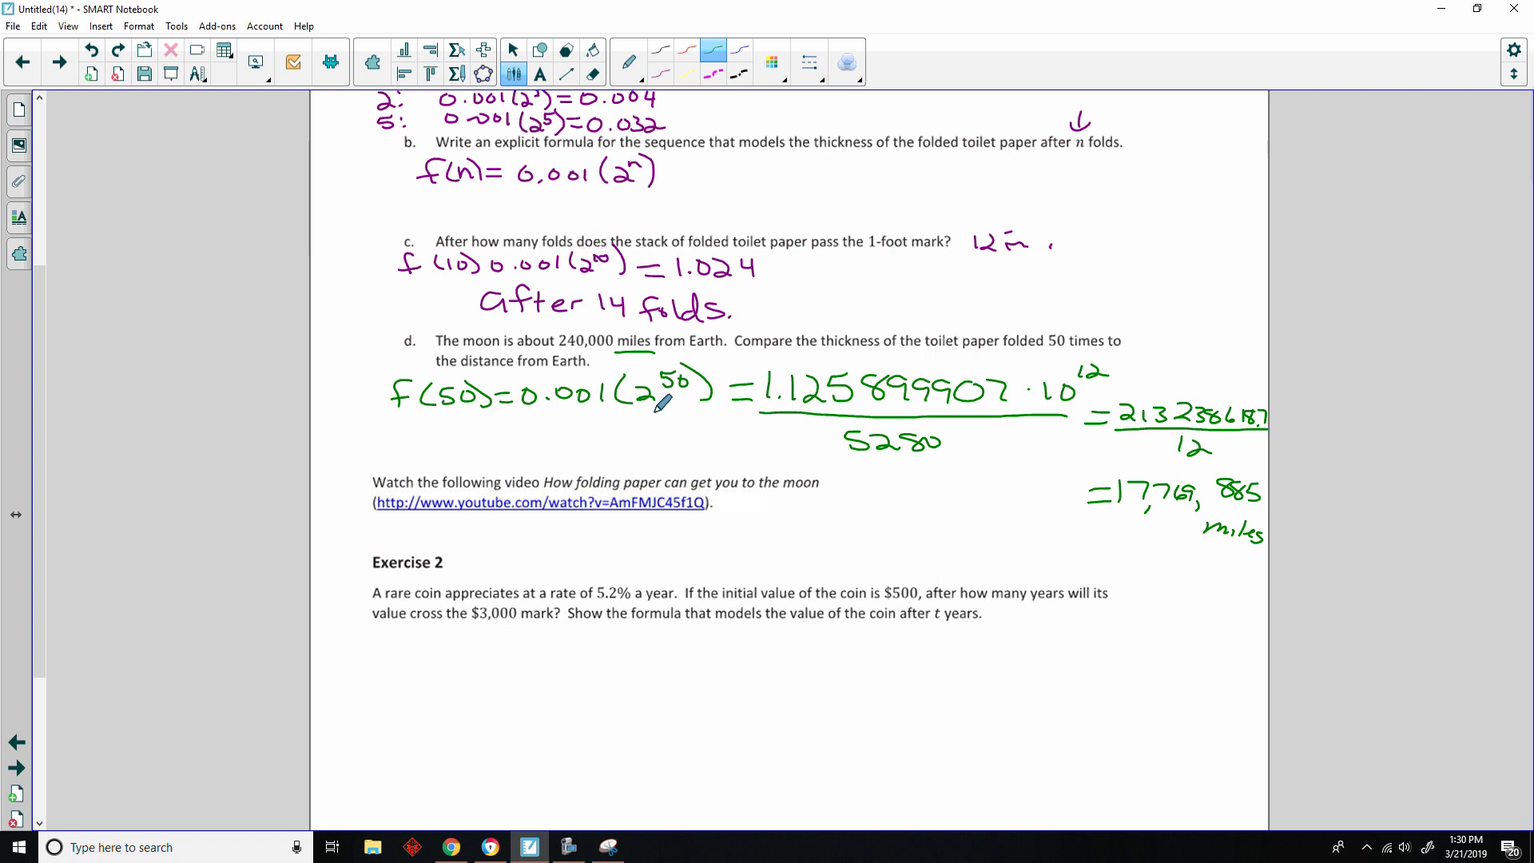
{"action": "left_click_drag", "start_coordinate": [670, 385], "coordinate": [689, 386]}
- Write ≈ 74 below 17,769,885 miles, then scroll down to Exercise 2's work space
{"action": "mouse_move", "coordinate": [1093, 561]}
{"action": "left_mouse_down"}
{"action": "mouse_move", "coordinate": [1139, 554]}
{"action": "mouse_move", "coordinate": [1122, 563]}
{"action": "mouse_move", "coordinate": [1170, 545]}
{"action": "mouse_move", "coordinate": [1155, 568]}
{"action": "mouse_move", "coordinate": [1190, 571]}
{"action": "left_mouse_up"}
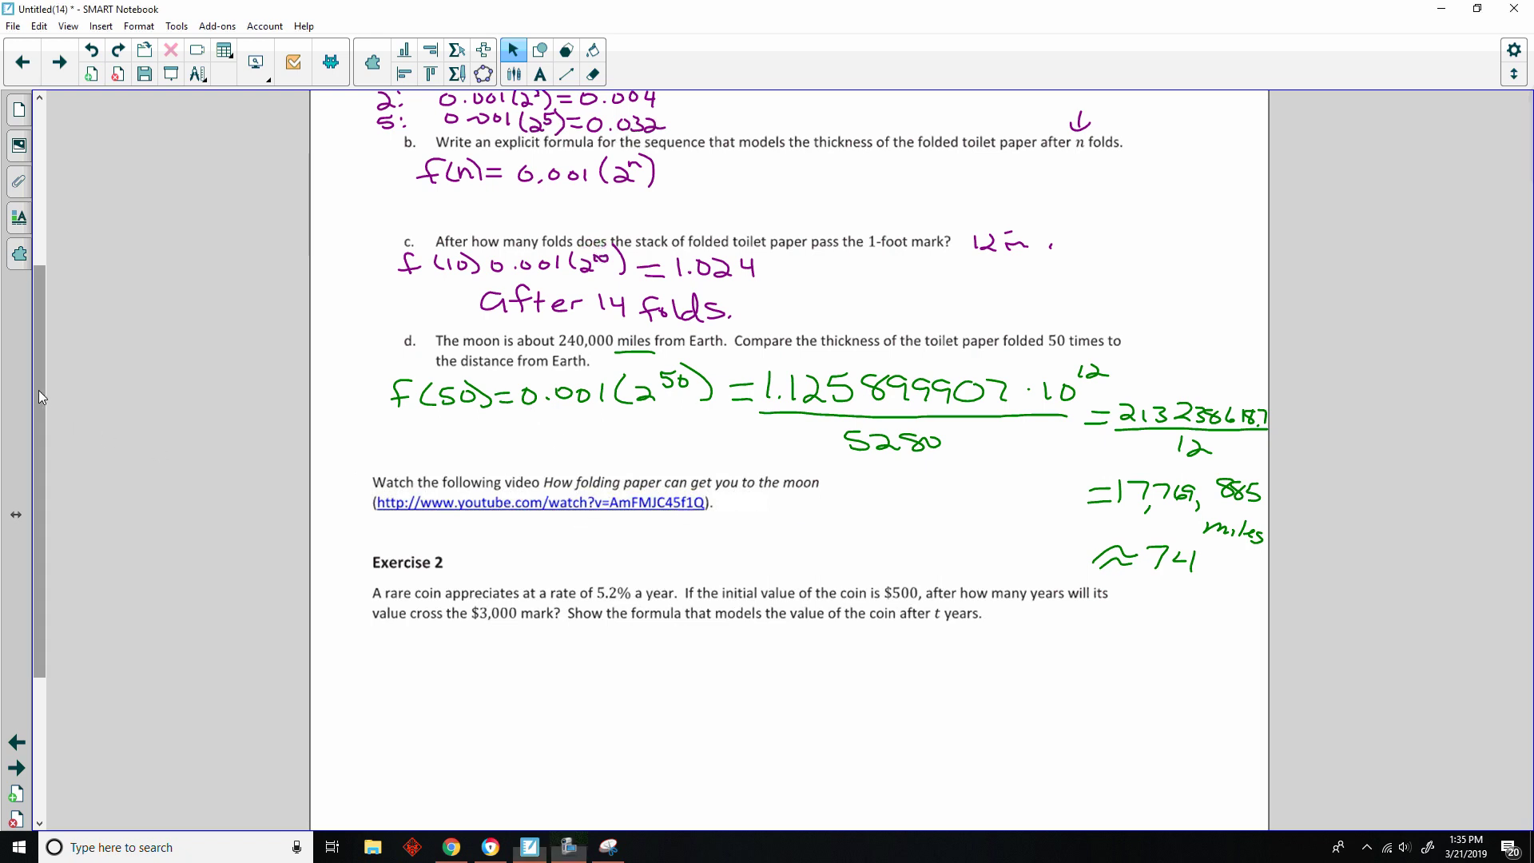
{"action": "left_click_drag", "start_coordinate": [39, 396], "coordinate": [35, 556]}
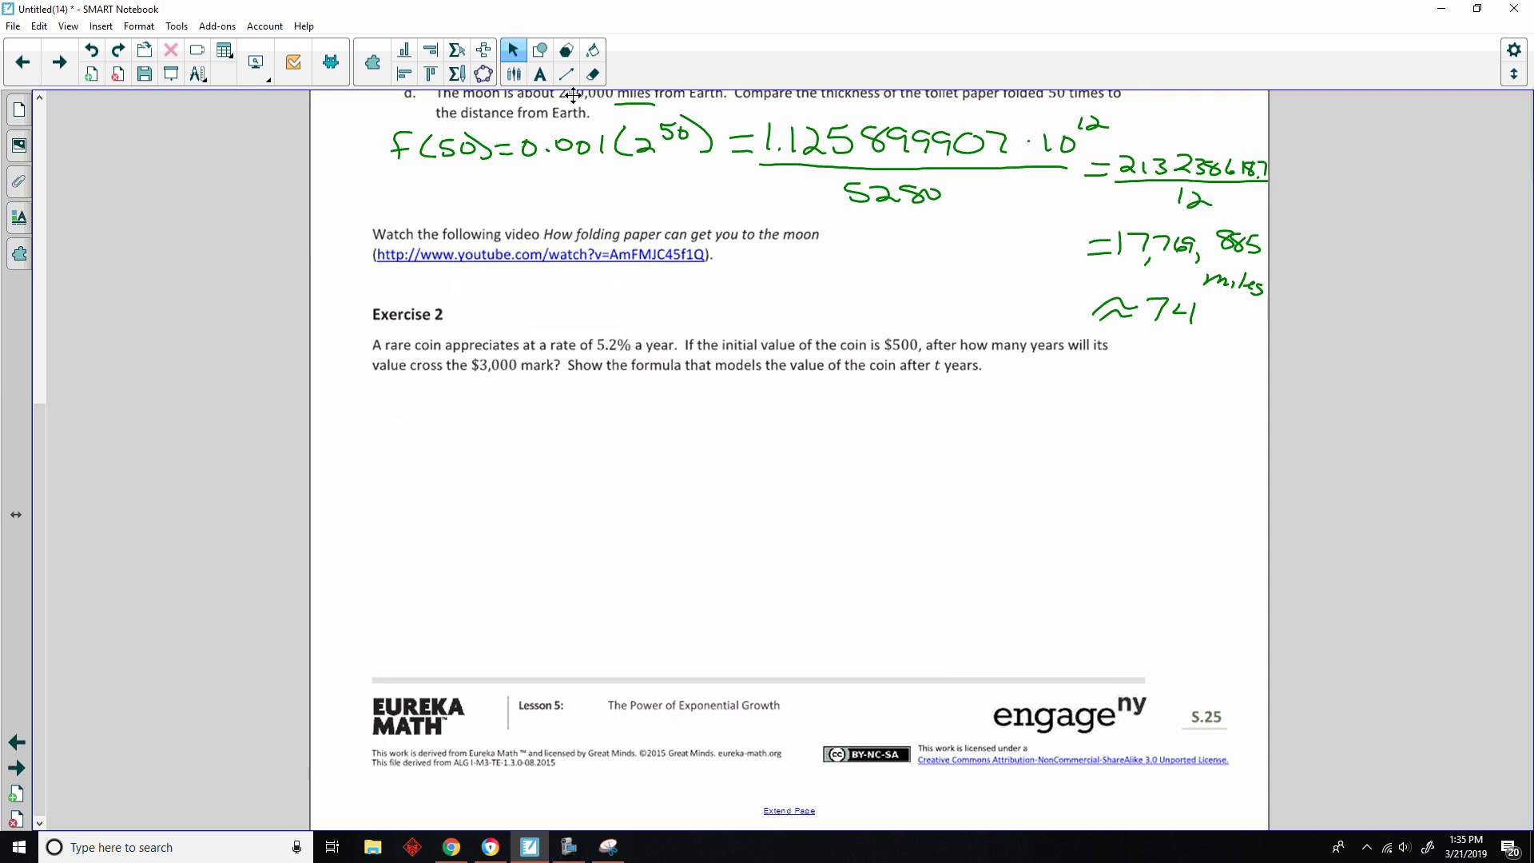
- With the green pen, handwrite f(t) = 500(1.052 beneath the Exercise 2 coin question
{"action": "left_click", "coordinate": [514, 74]}
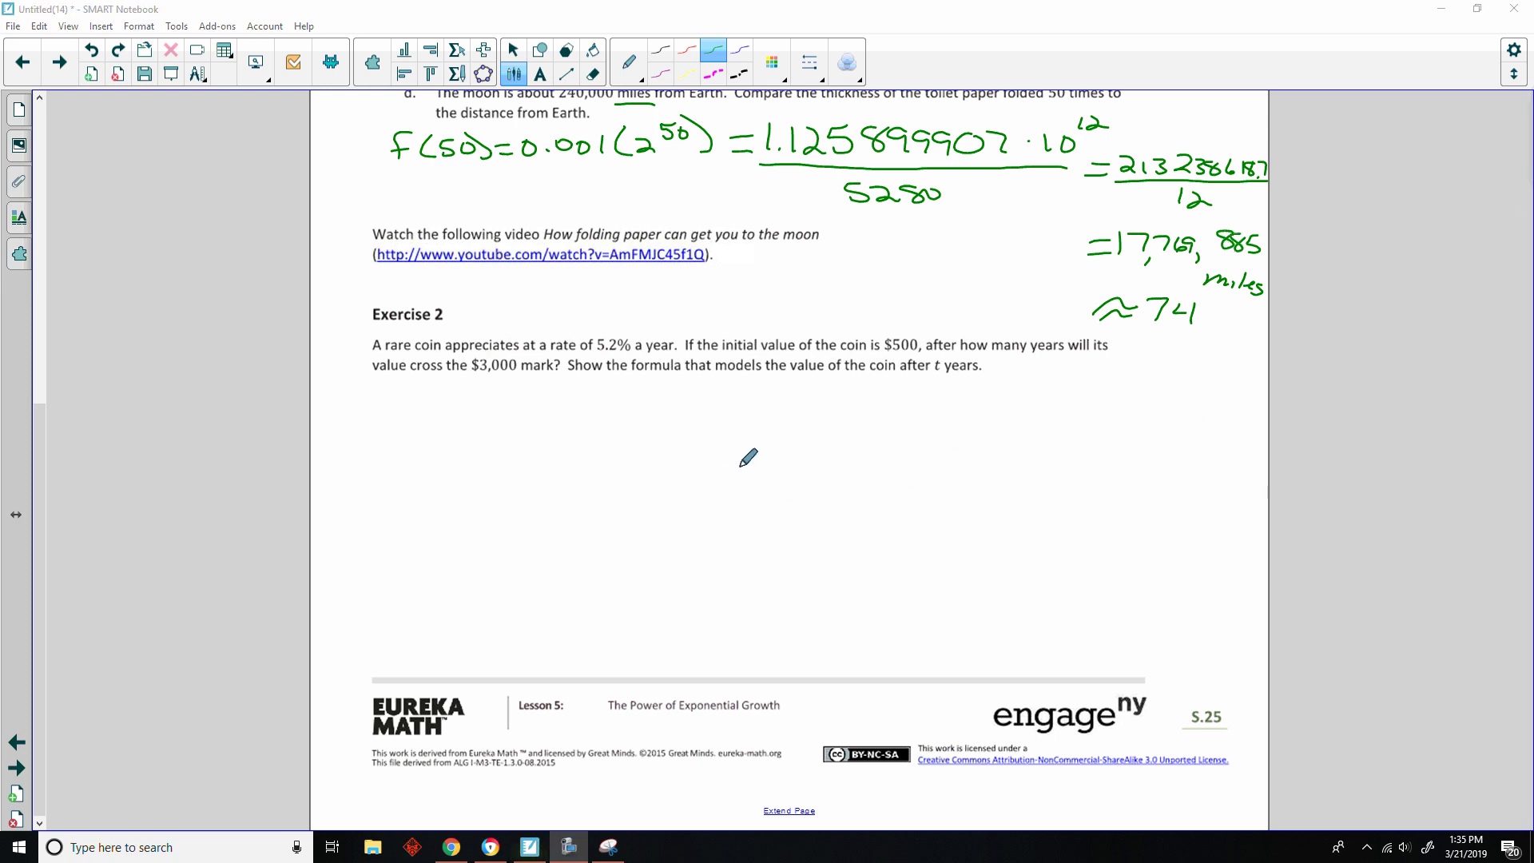
{"action": "left_click", "coordinate": [390, 383]}
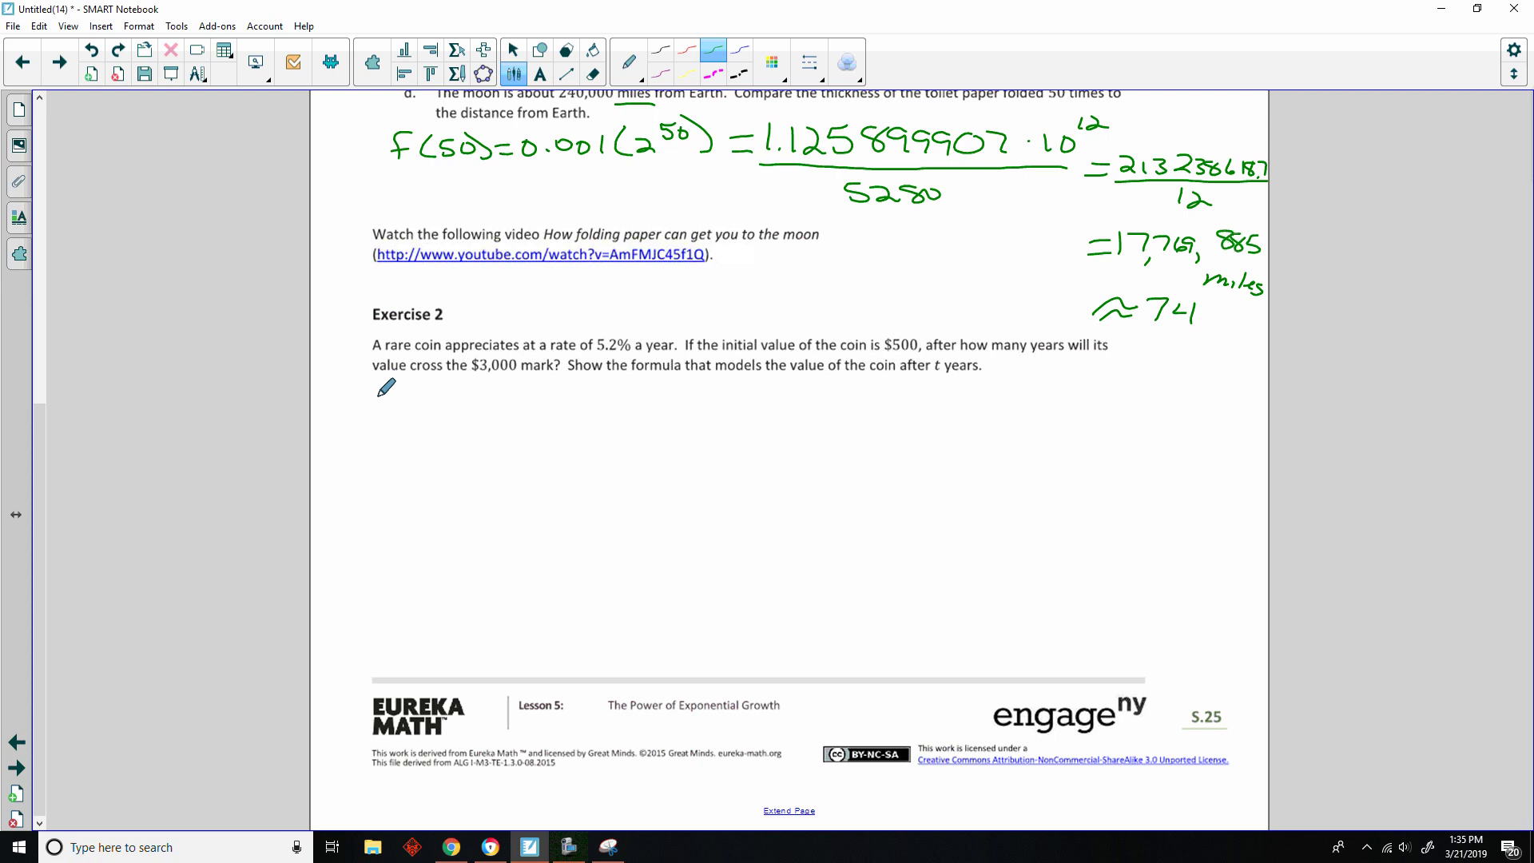
{"action": "mouse_move", "coordinate": [397, 391]}
{"action": "left_mouse_down"}
{"action": "mouse_move", "coordinate": [377, 429]}
{"action": "mouse_move", "coordinate": [391, 414]}
{"action": "mouse_move", "coordinate": [436, 426]}
{"action": "mouse_move", "coordinate": [444, 409]}
{"action": "mouse_move", "coordinate": [457, 428]}
{"action": "left_mouse_up"}
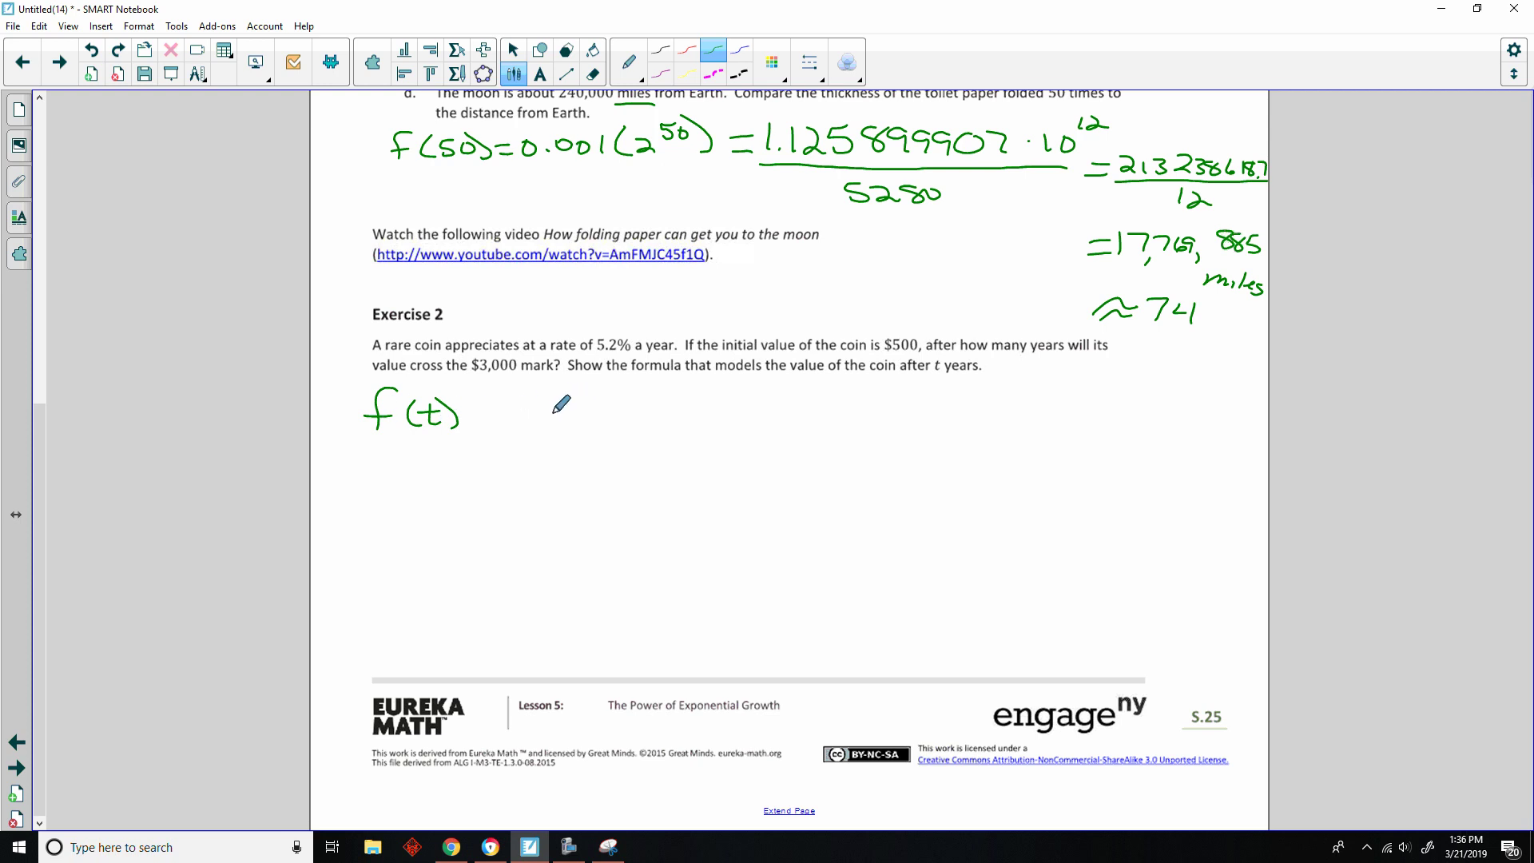
{"action": "mouse_move", "coordinate": [473, 413]}
{"action": "left_mouse_down"}
{"action": "mouse_move", "coordinate": [519, 422]}
{"action": "mouse_move", "coordinate": [543, 398]}
{"action": "left_mouse_up"}
{"action": "mouse_move", "coordinate": [558, 402]}
{"action": "left_mouse_down"}
{"action": "mouse_move", "coordinate": [555, 421]}
{"action": "mouse_move", "coordinate": [585, 402]}
{"action": "left_mouse_up"}
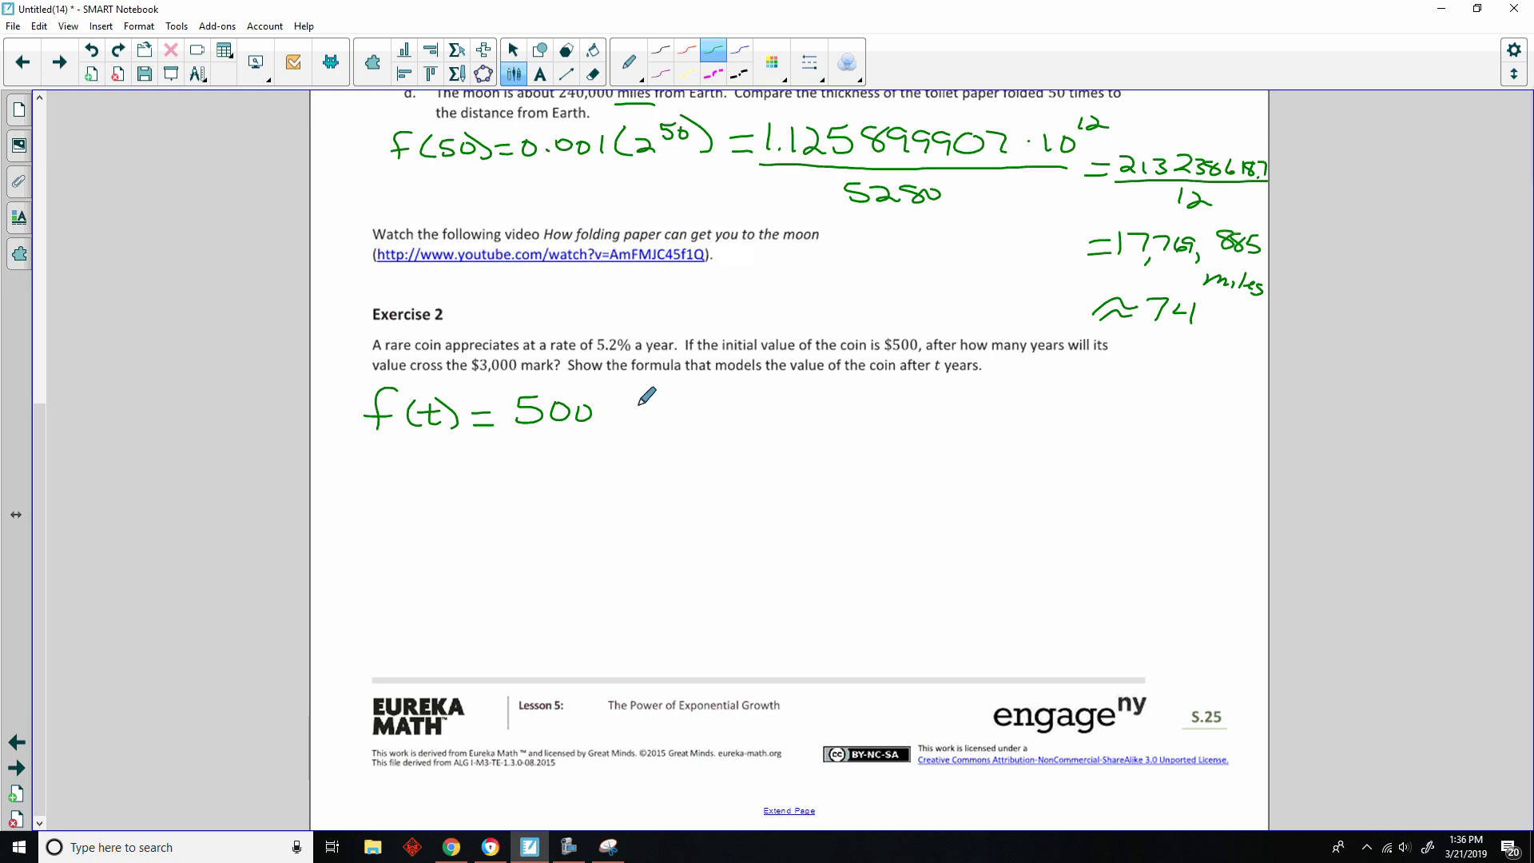
{"action": "left_click_drag", "start_coordinate": [616, 398], "coordinate": [613, 418]}
{"action": "mouse_move", "coordinate": [633, 400]}
{"action": "left_mouse_down"}
{"action": "mouse_move", "coordinate": [630, 418]}
{"action": "mouse_move", "coordinate": [662, 401]}
{"action": "mouse_move", "coordinate": [676, 415]}
{"action": "mouse_move", "coordinate": [691, 397]}
{"action": "mouse_move", "coordinate": [712, 415]}
{"action": "left_mouse_up"}
{"action": "left_click", "coordinate": [645, 416]}
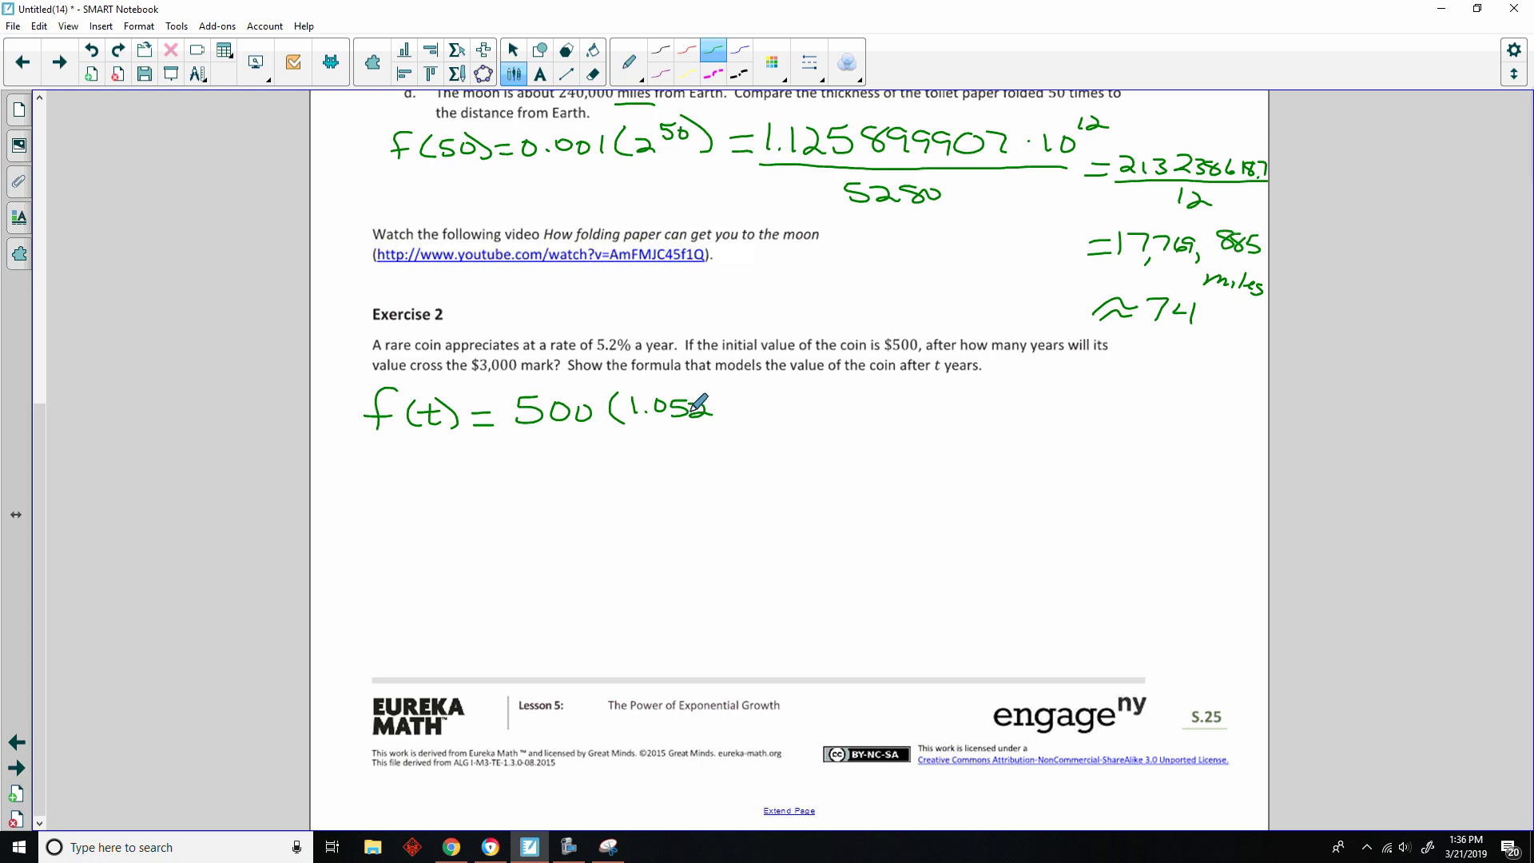
- Finish the model as f(t) = 500(1.052)^t and write 'between 35 and 36 years' below it
{"action": "mouse_move", "coordinate": [716, 392]}
{"action": "left_mouse_down"}
{"action": "mouse_move", "coordinate": [717, 415]}
{"action": "mouse_move", "coordinate": [738, 380]}
{"action": "left_mouse_up"}
{"action": "left_click_drag", "start_coordinate": [489, 448], "coordinate": [508, 476]}
{"action": "left_click_drag", "start_coordinate": [524, 471], "coordinate": [545, 481]}
{"action": "mouse_move", "coordinate": [564, 448]}
{"action": "left_mouse_down"}
{"action": "mouse_move", "coordinate": [568, 481]}
{"action": "mouse_move", "coordinate": [578, 461]}
{"action": "left_mouse_up"}
{"action": "mouse_move", "coordinate": [583, 474]}
{"action": "left_mouse_down"}
{"action": "mouse_move", "coordinate": [723, 479]}
{"action": "mouse_move", "coordinate": [783, 459]}
{"action": "mouse_move", "coordinate": [950, 479]}
{"action": "mouse_move", "coordinate": [961, 446]}
{"action": "mouse_move", "coordinate": [993, 471]}
{"action": "mouse_move", "coordinate": [999, 459]}
{"action": "mouse_move", "coordinate": [1051, 473]}
{"action": "mouse_move", "coordinate": [1060, 496]}
{"action": "mouse_move", "coordinate": [1082, 472]}
{"action": "mouse_move", "coordinate": [1140, 478]}
{"action": "left_mouse_up"}
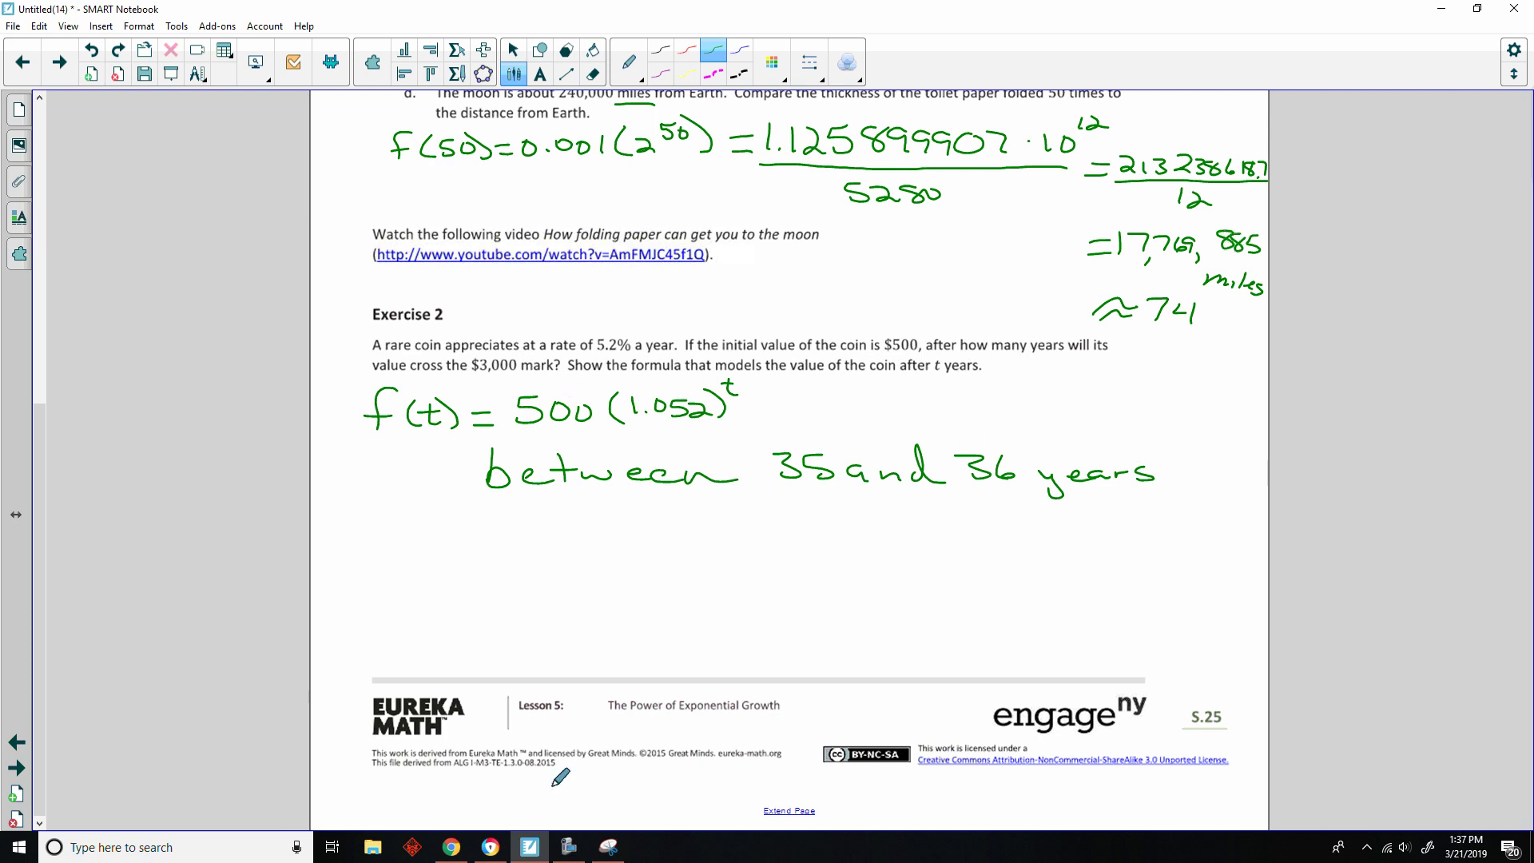
{"action": "left_click", "coordinate": [451, 846]}
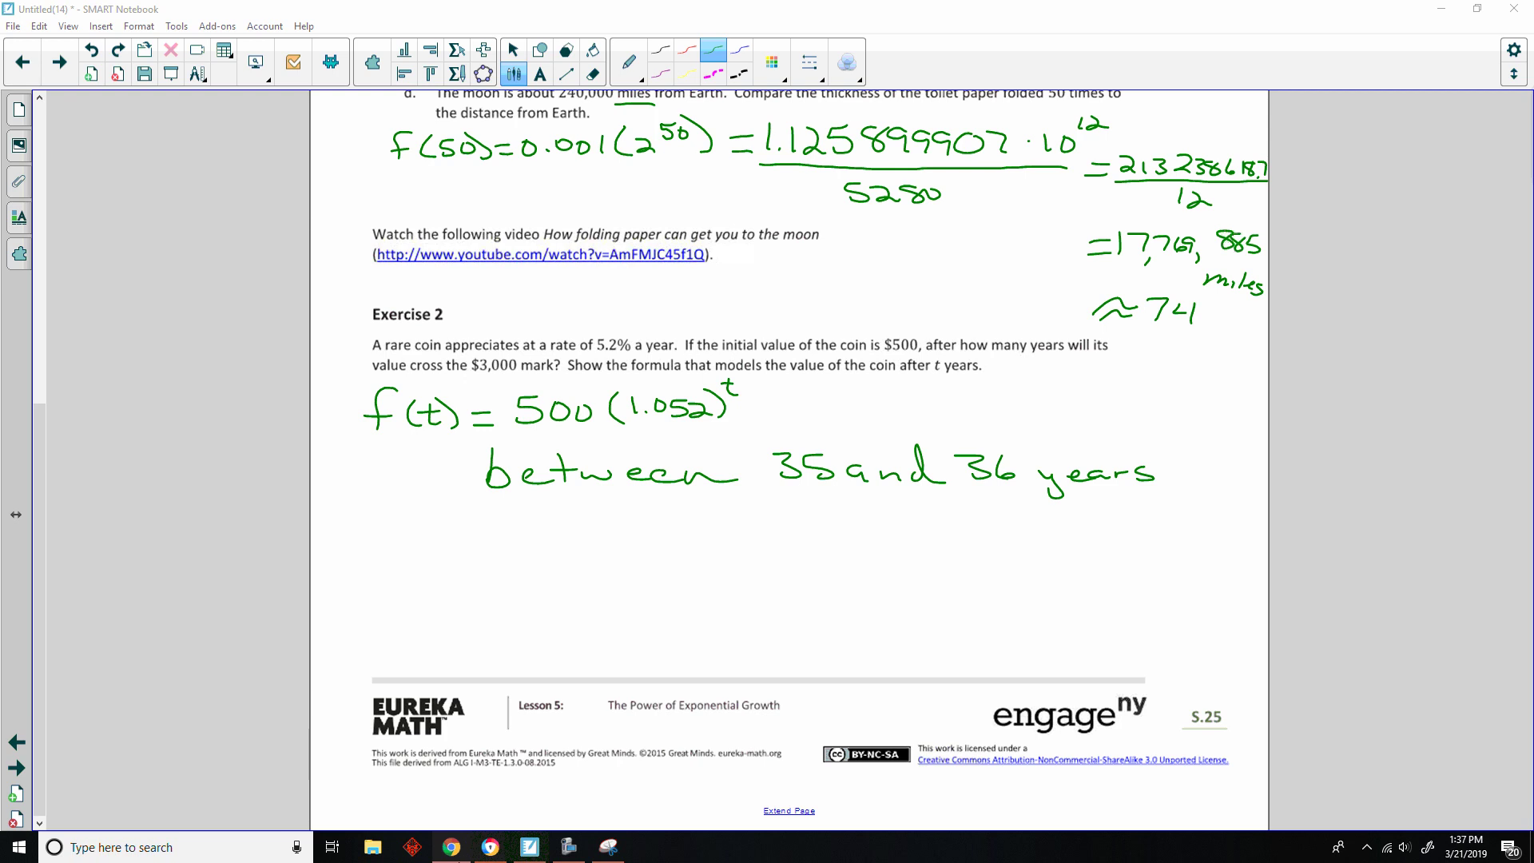